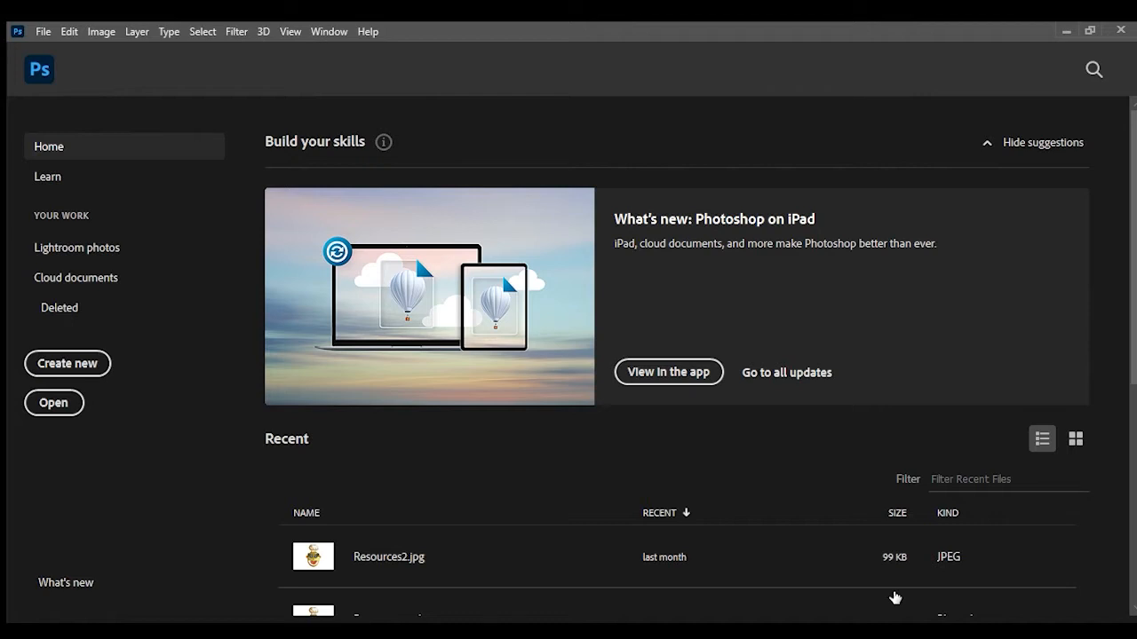
Step: Paste the Spider-Man image into the new document and move it near the top of the page
left_click(895, 598)
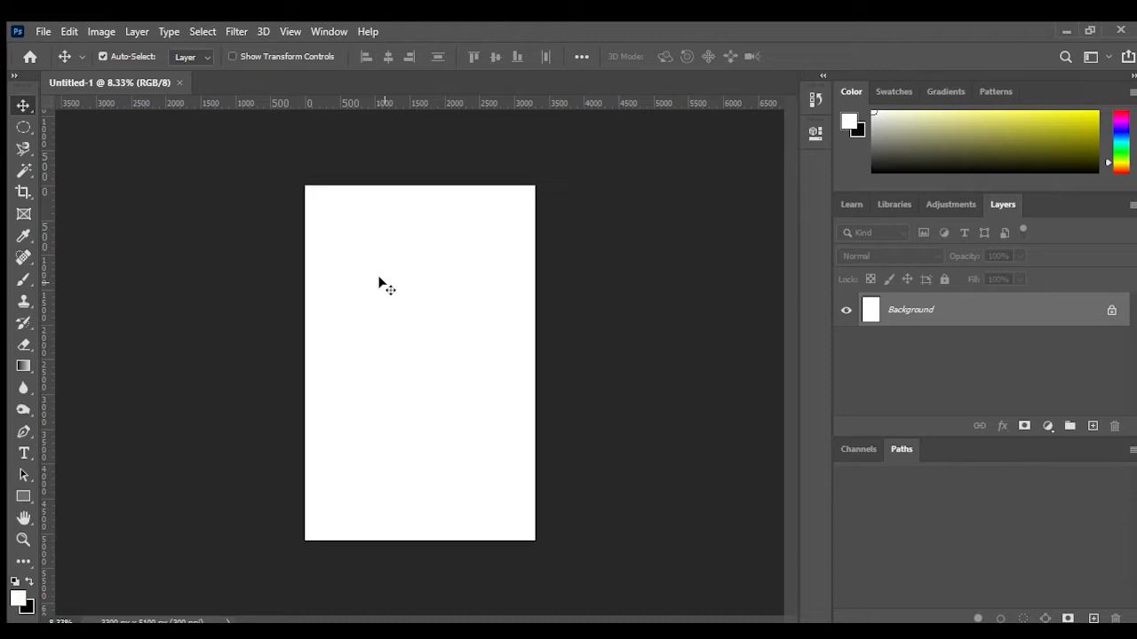
key("ctrl+v")
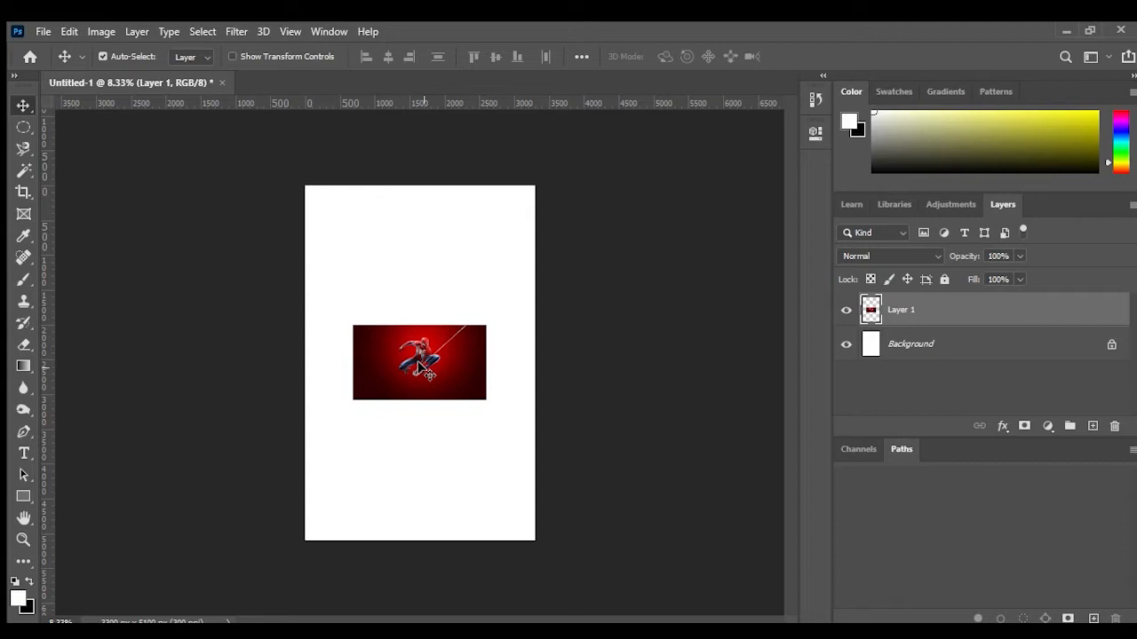
left_click_drag(417, 364, 427, 237)
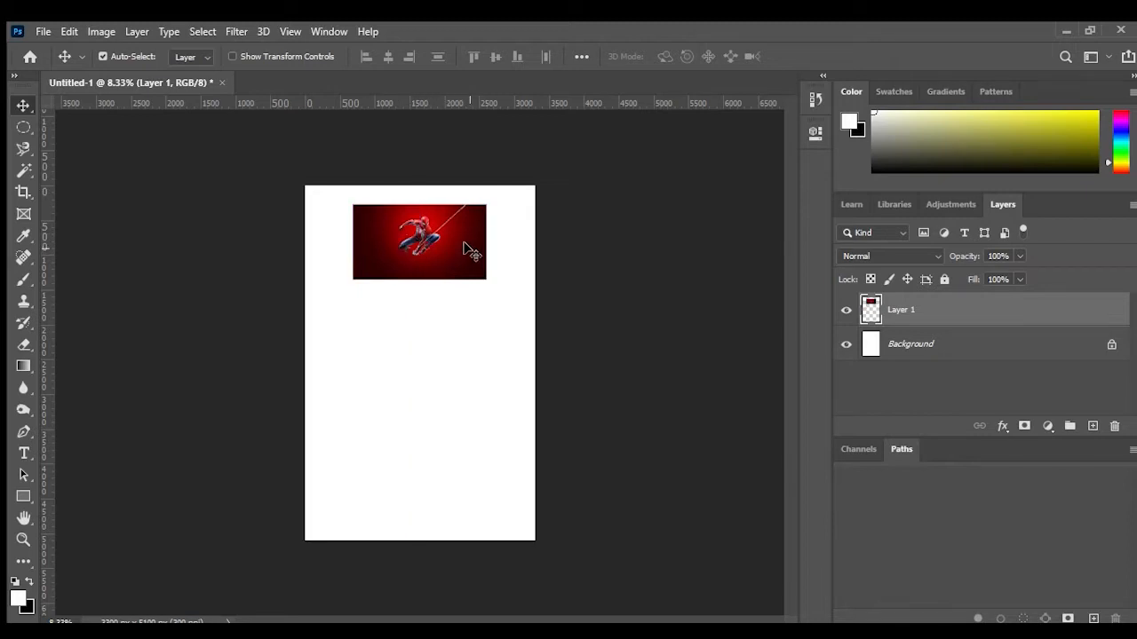
Step: Start selecting the Spider-Man figure with the Quick Selection tool, covering his legs and torso
key("ctrl+plus")
key("ctrl+plus")
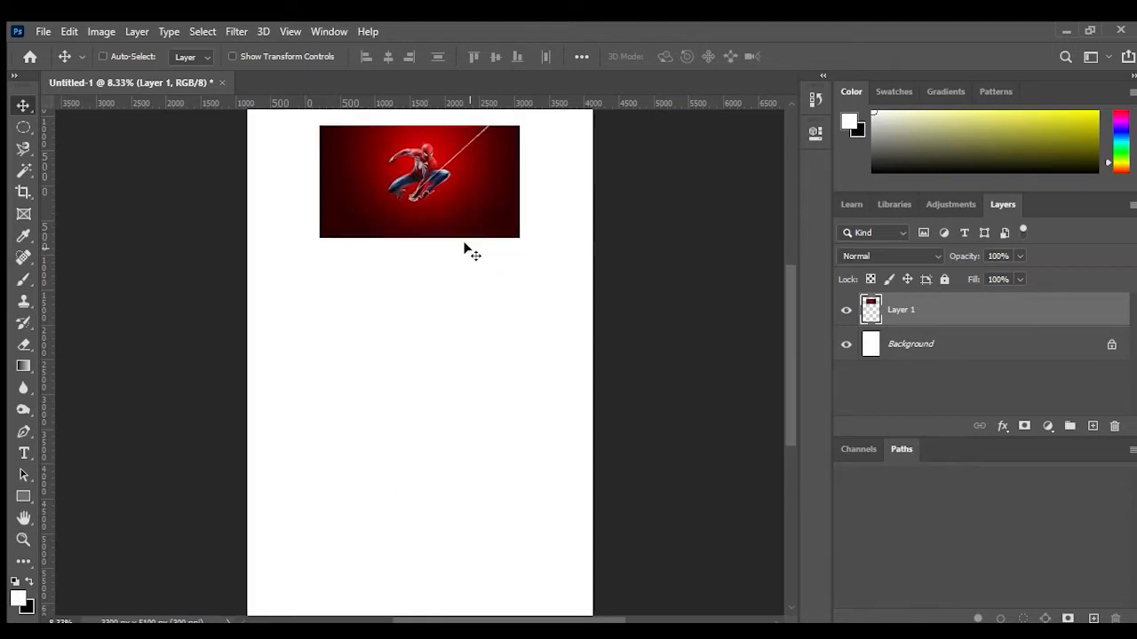
key("ctrl+plus")
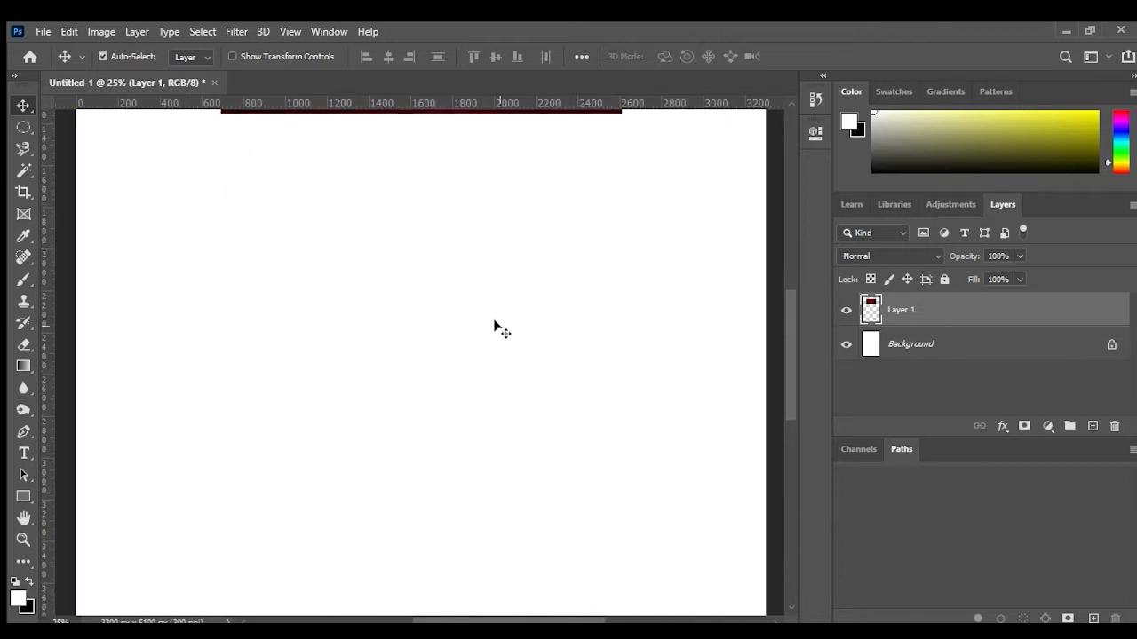
scroll(494, 326, "up", 5)
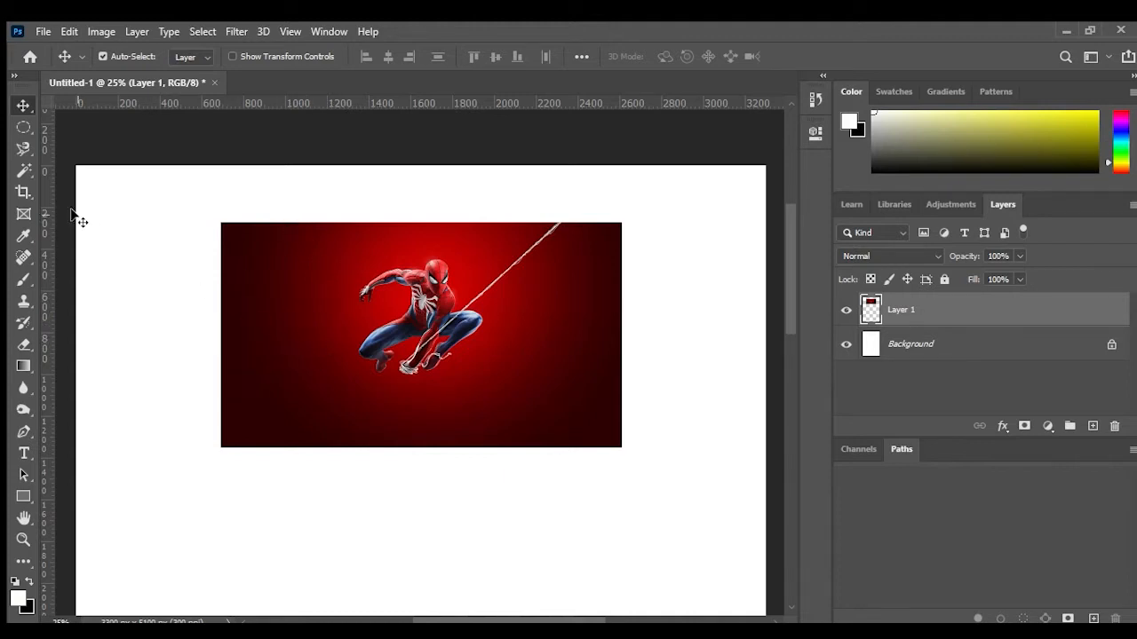
left_click(23, 170)
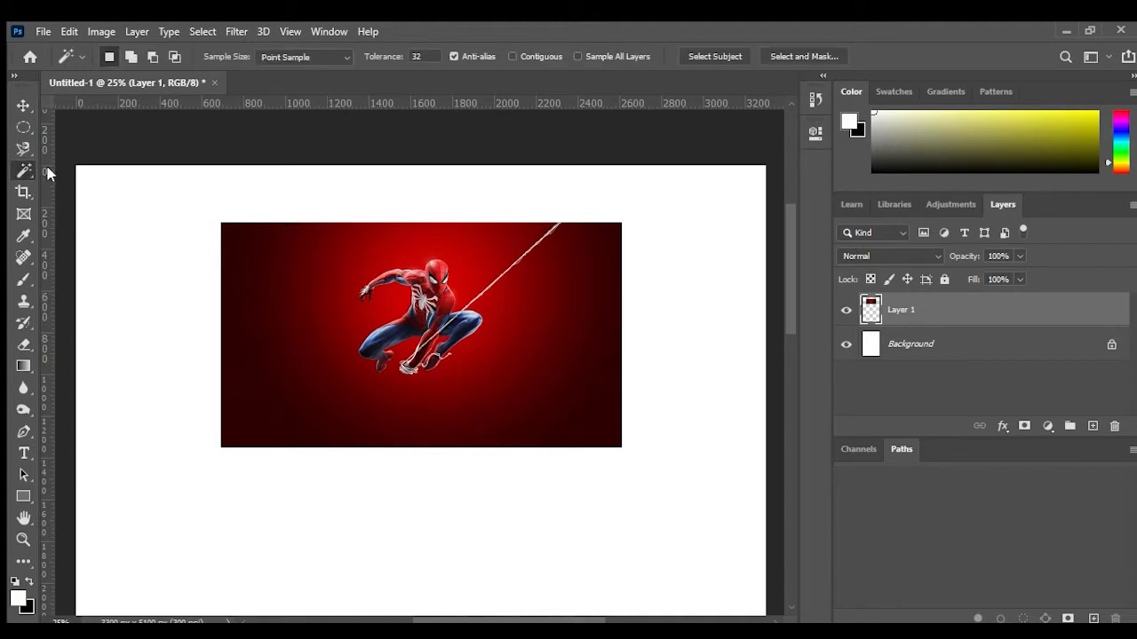
key("shift+w")
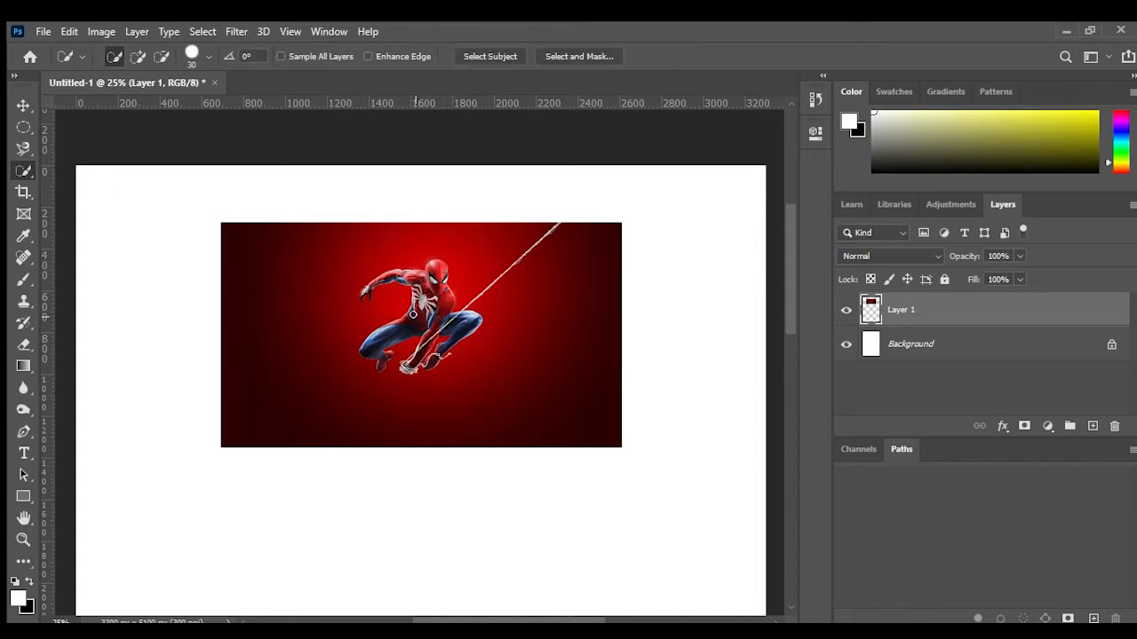
key("ctrl+plus")
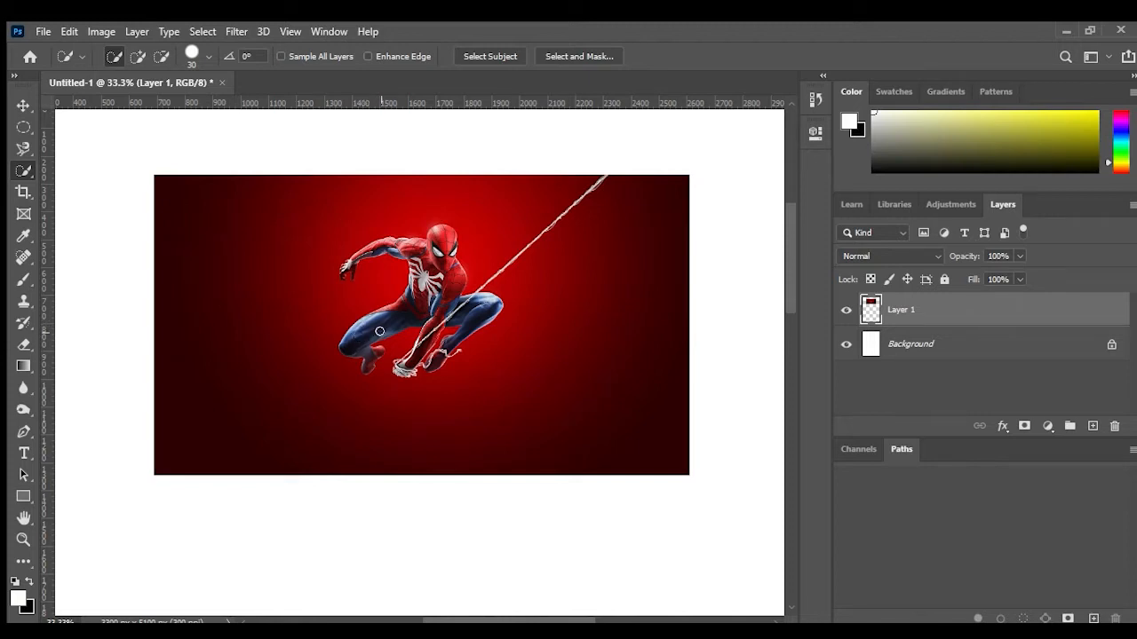
left_click(385, 318)
left_click_drag(346, 325, 342, 329)
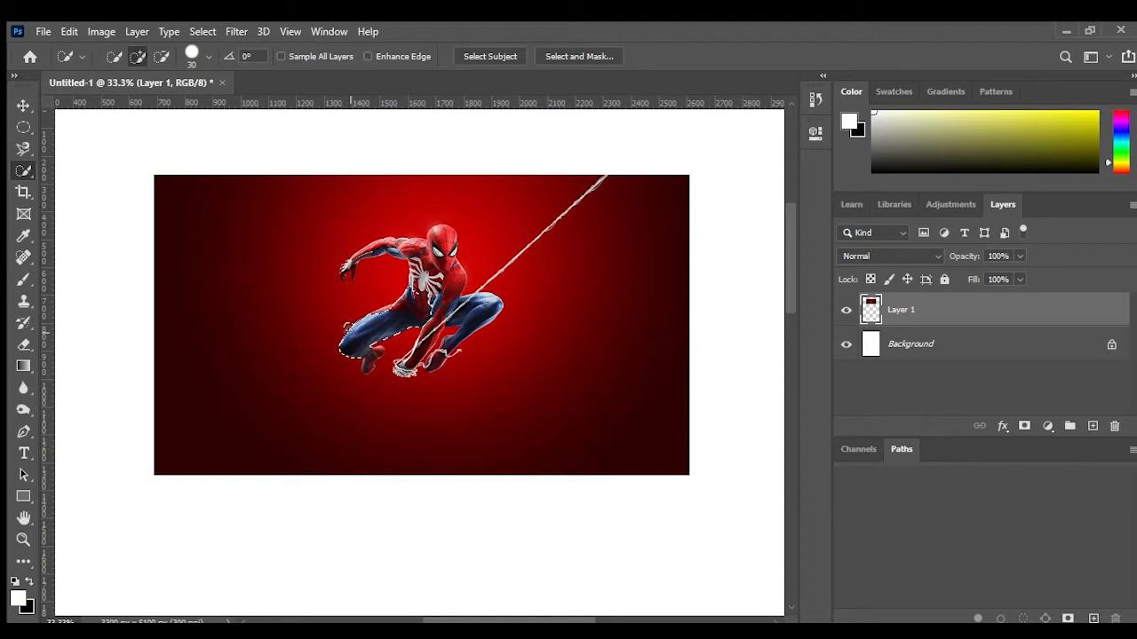
left_click(112, 56)
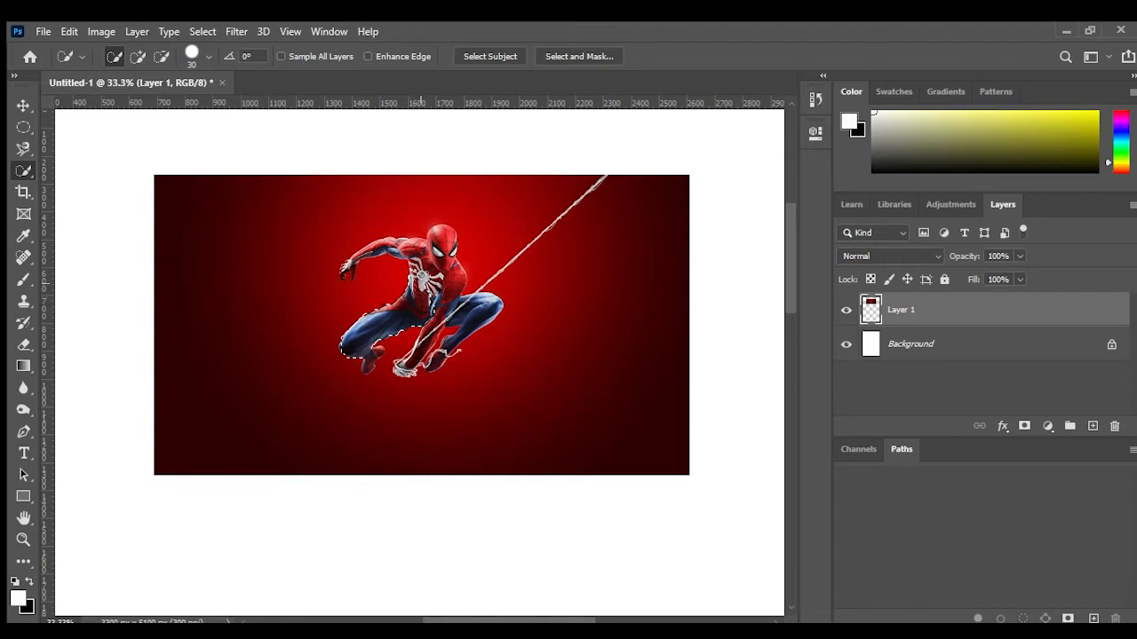
mouse_move(419, 264)
left_mouse_down()
mouse_move(446, 252)
mouse_move(449, 266)
left_mouse_up()
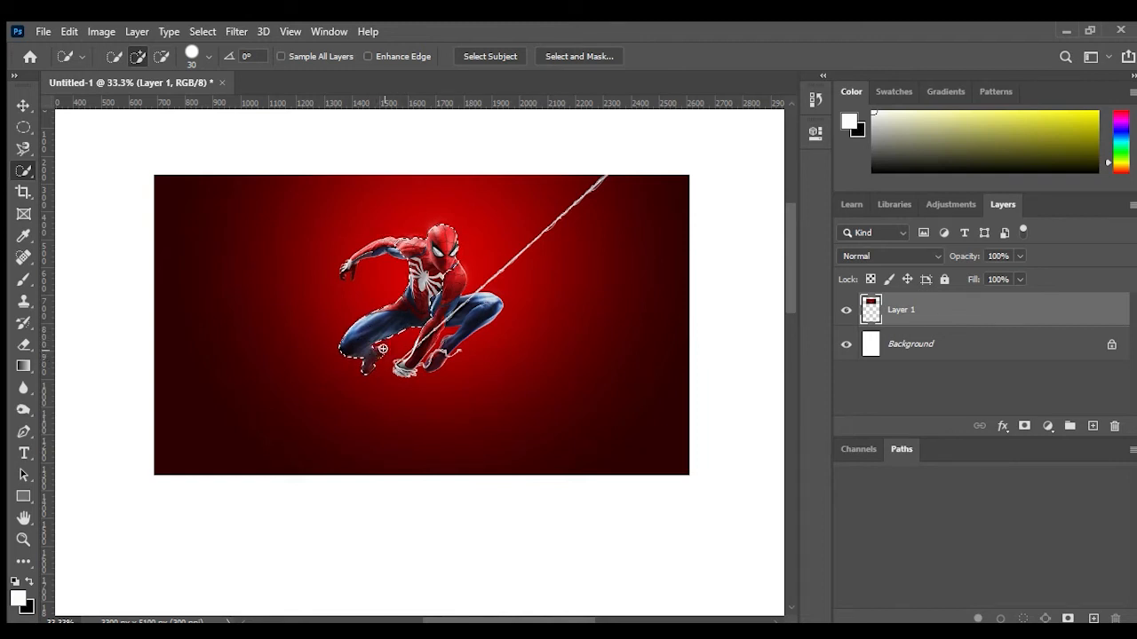
Step: Shrink the brush to 15 and extend the selection over the figure's legs, chest and arms
scroll(450, 387, "up", 2)
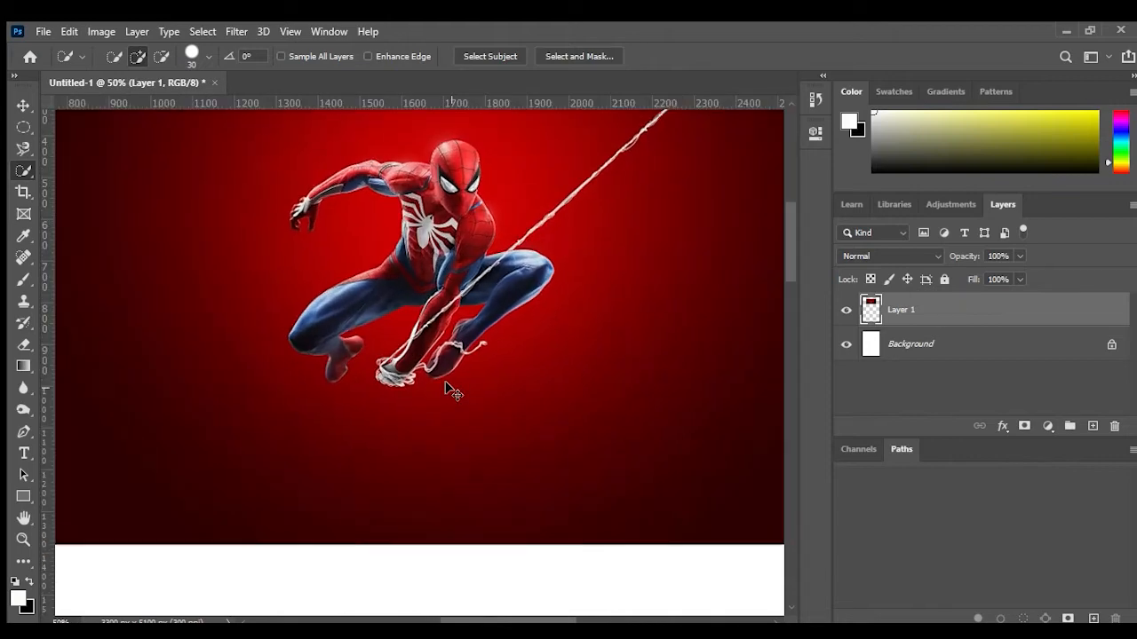
scroll(518, 368, "up", 3)
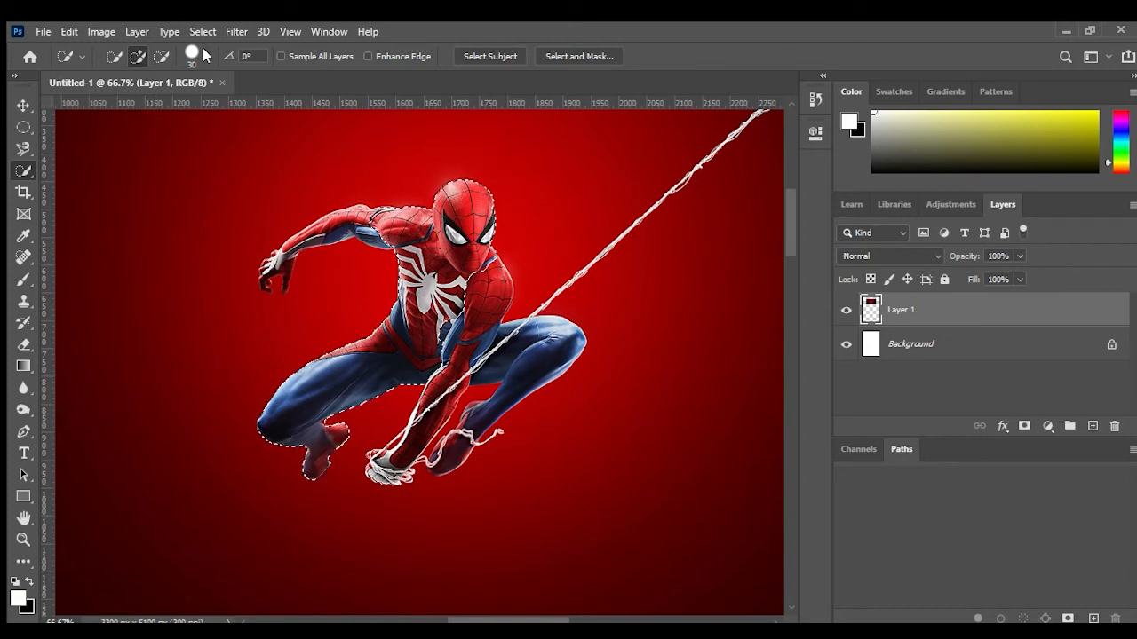
key("bracketleft")
key("bracketleft")
key("bracketleft")
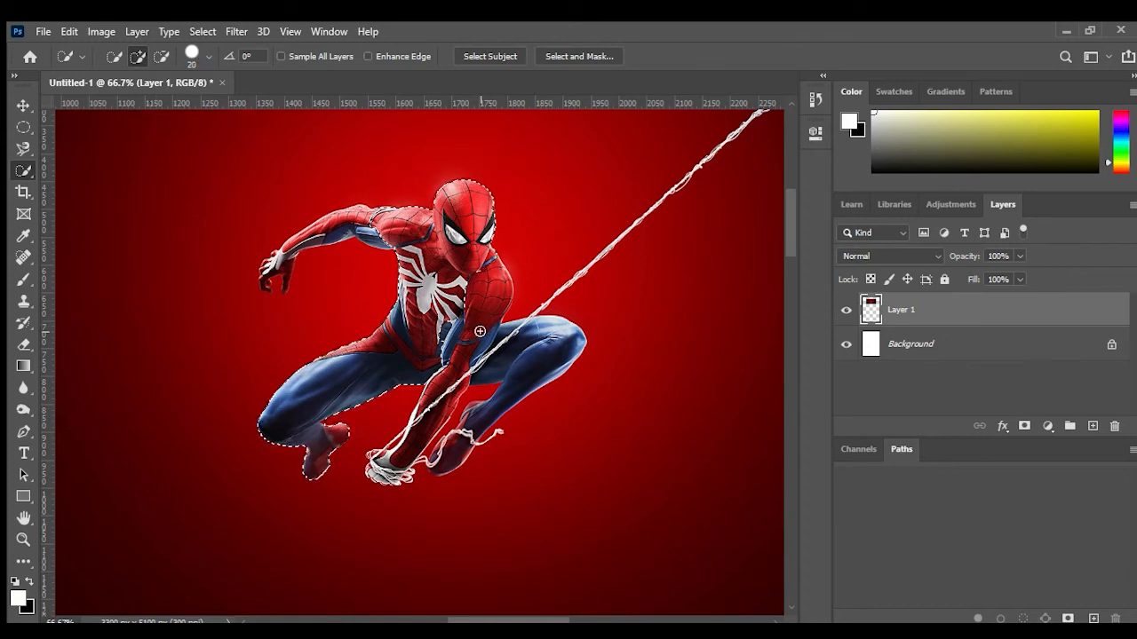
mouse_move(462, 344)
left_mouse_down()
mouse_move(411, 440)
mouse_move(379, 472)
left_mouse_up()
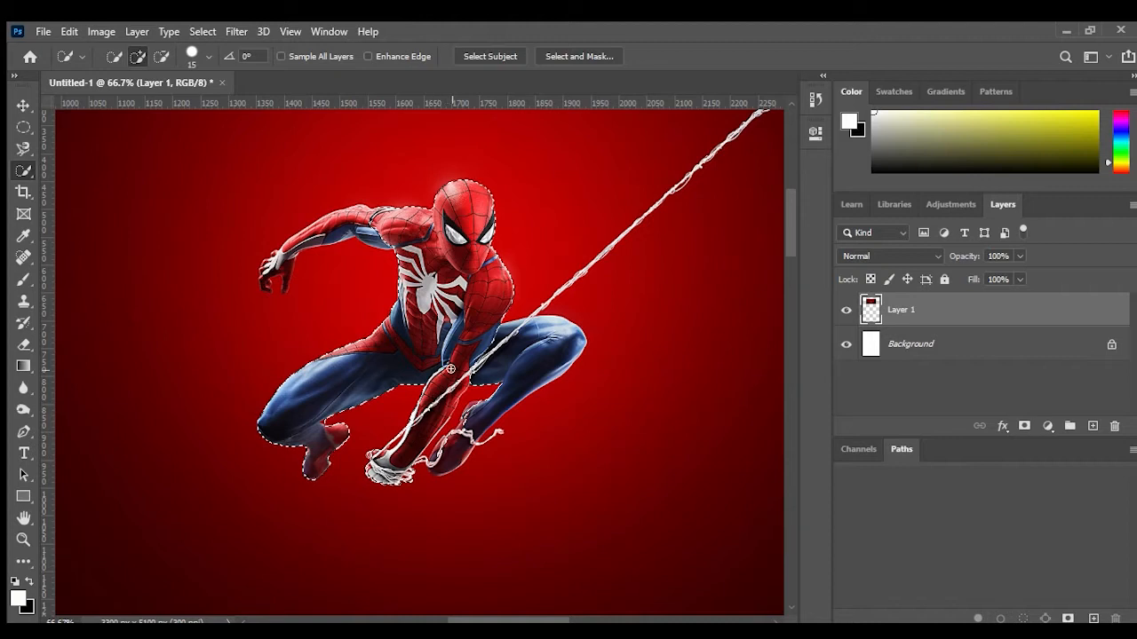
mouse_move(462, 354)
left_mouse_down()
mouse_move(545, 347)
mouse_move(551, 329)
mouse_move(575, 342)
left_mouse_up()
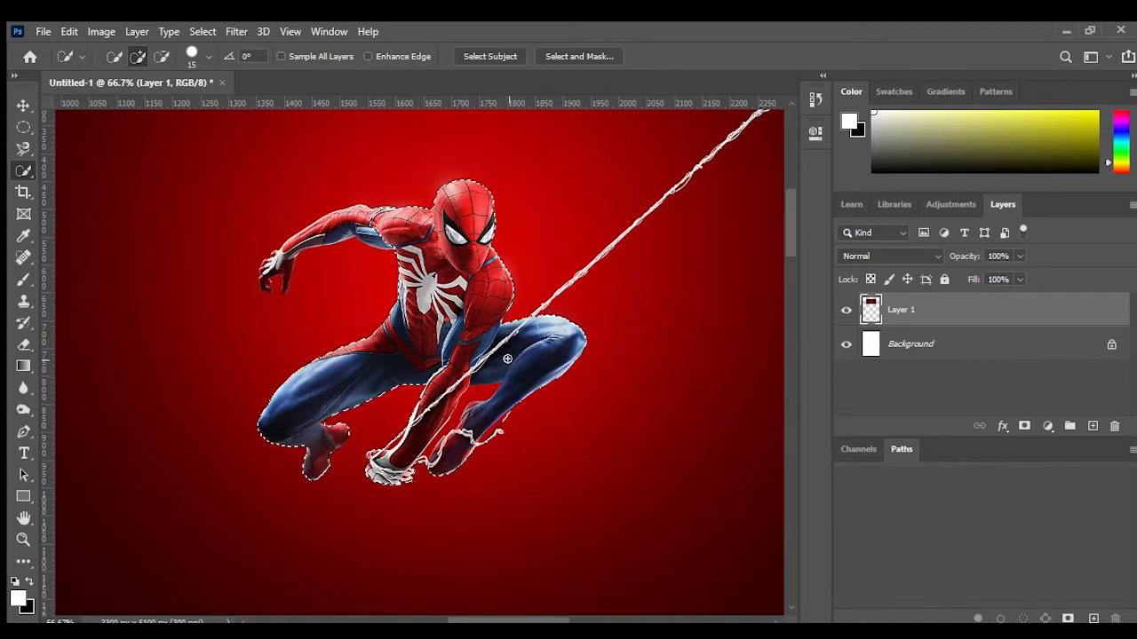
left_click_drag(377, 227, 345, 225)
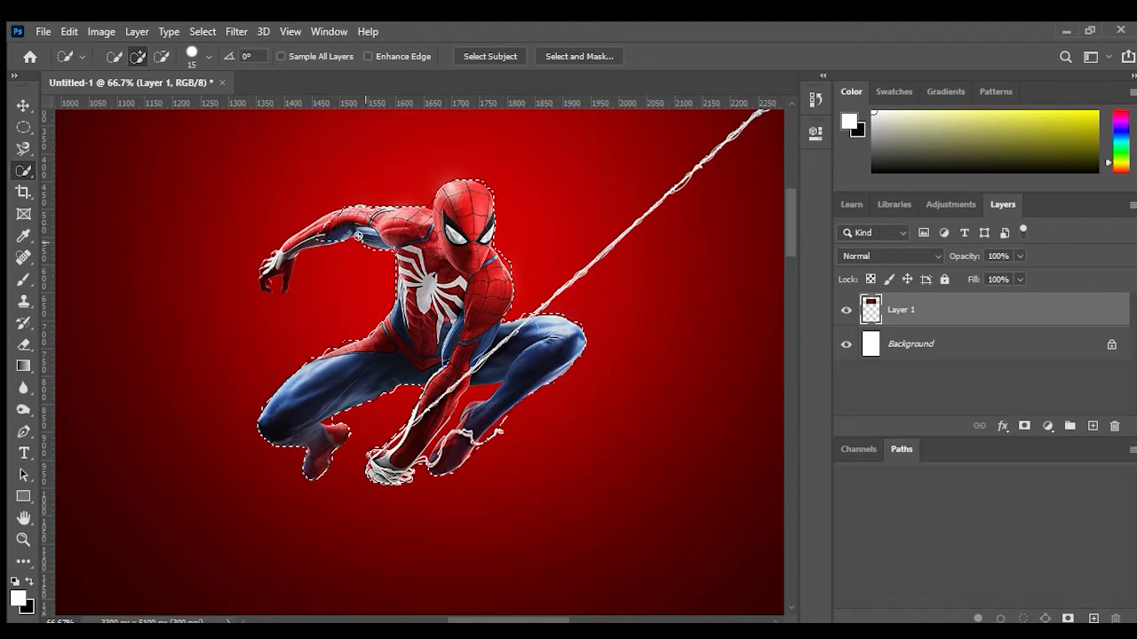
left_click_drag(297, 241, 276, 263)
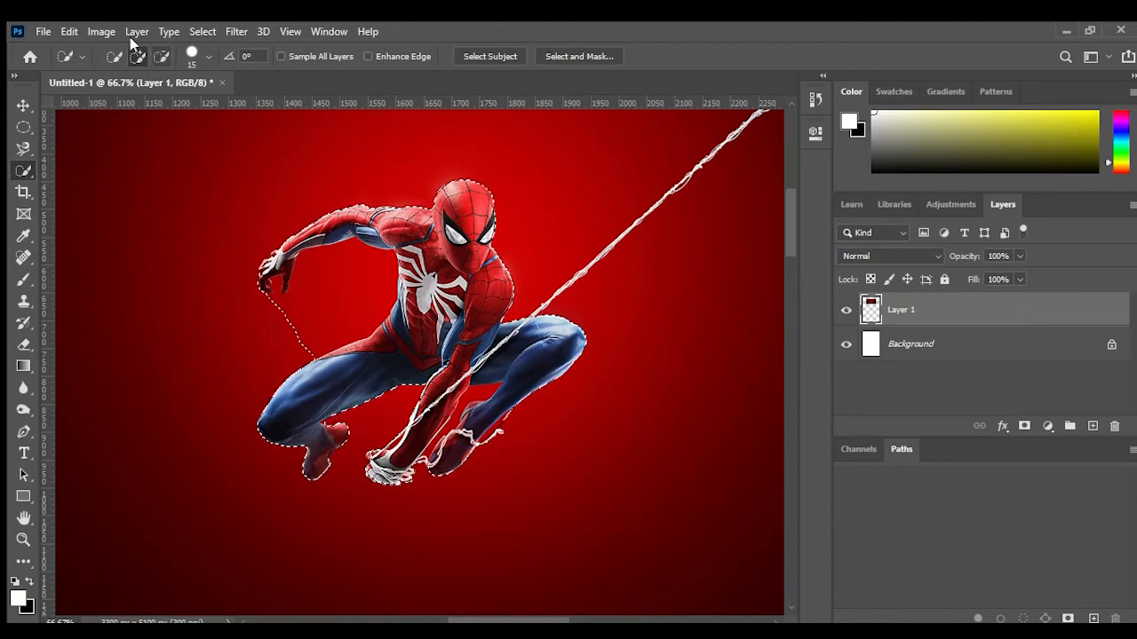
Step: Subtract the background areas around the raised arm and hand from the selection
left_click(161, 57)
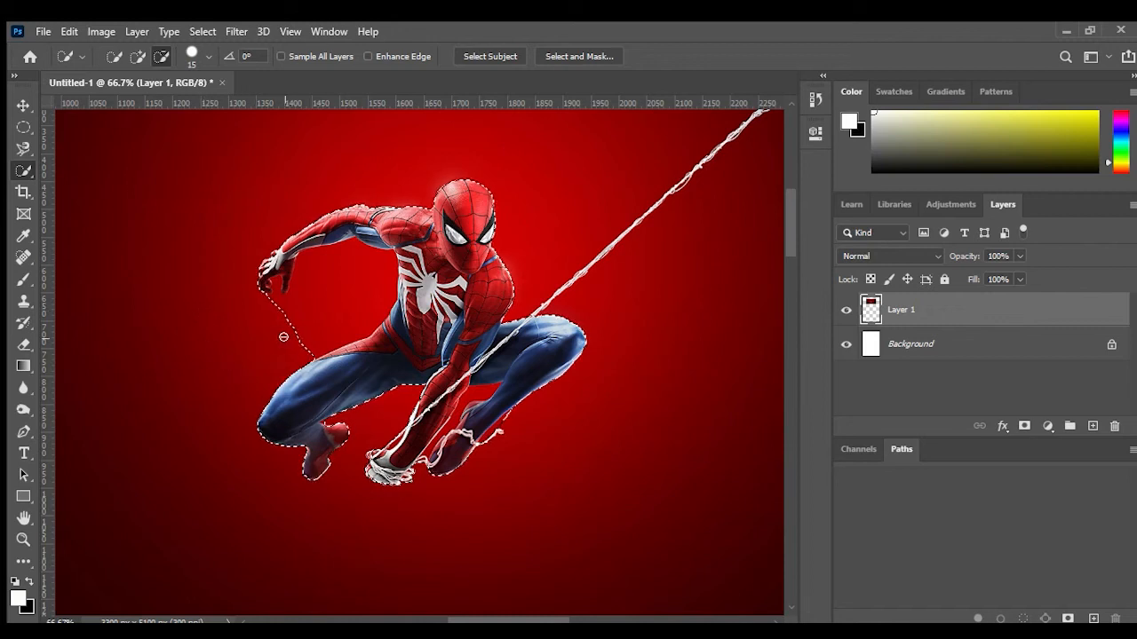
left_click(341, 294)
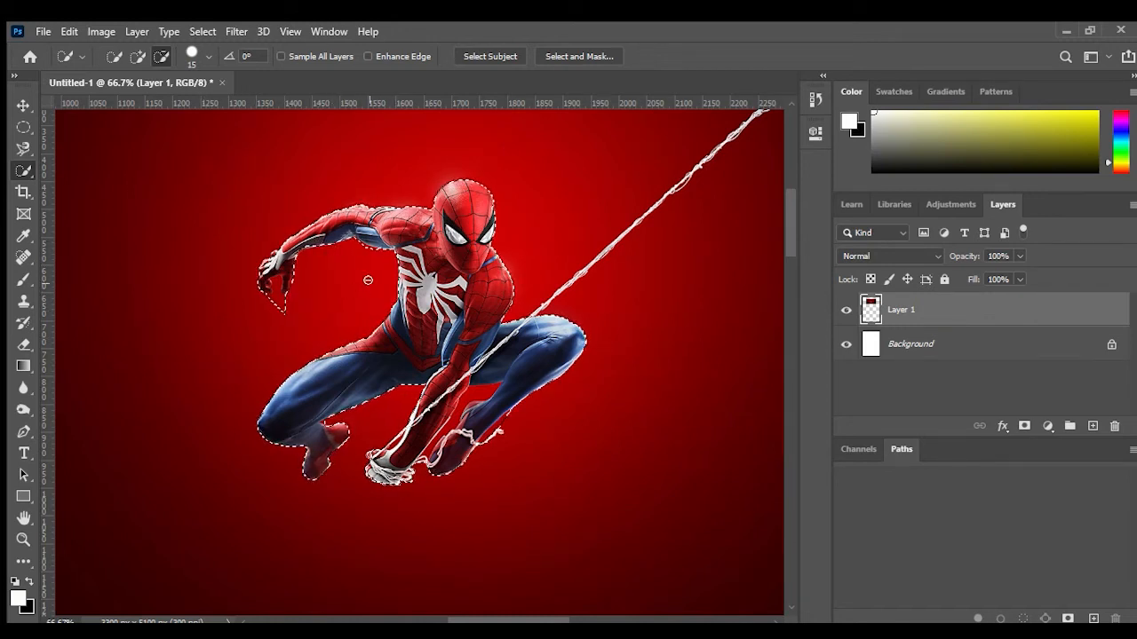
left_click(369, 249)
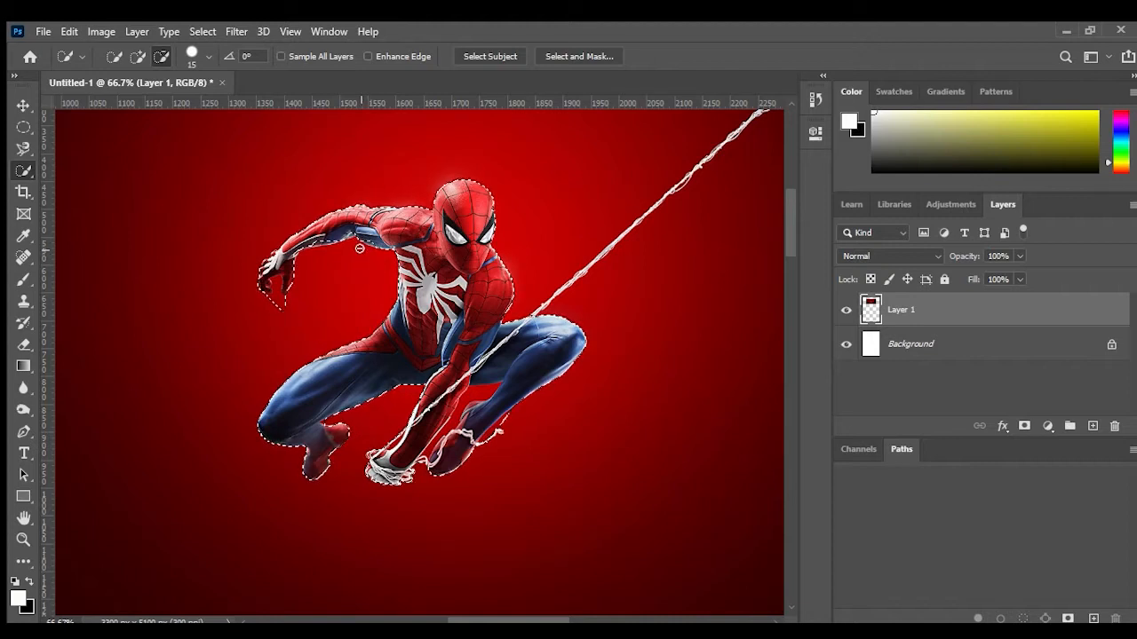
left_click(278, 303)
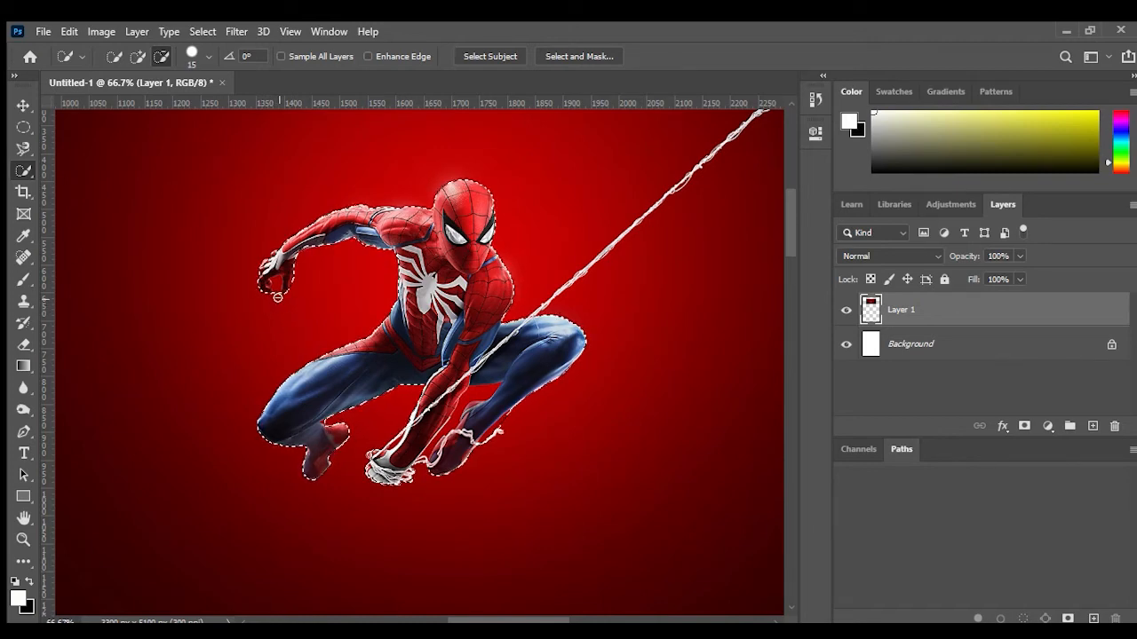
Step: Shrink the brush to 7 and subtract stray background around the hand and between the legs
key("ctrl+plus")
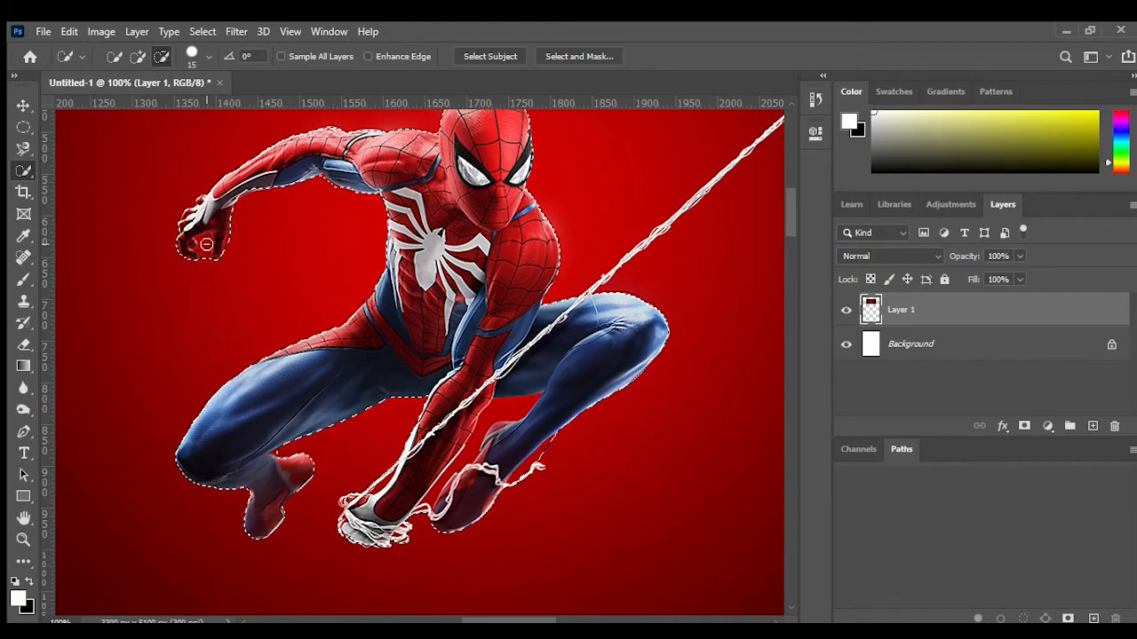
key("bracketleft")
key("bracketleft")
key("bracketleft")
key("bracketleft")
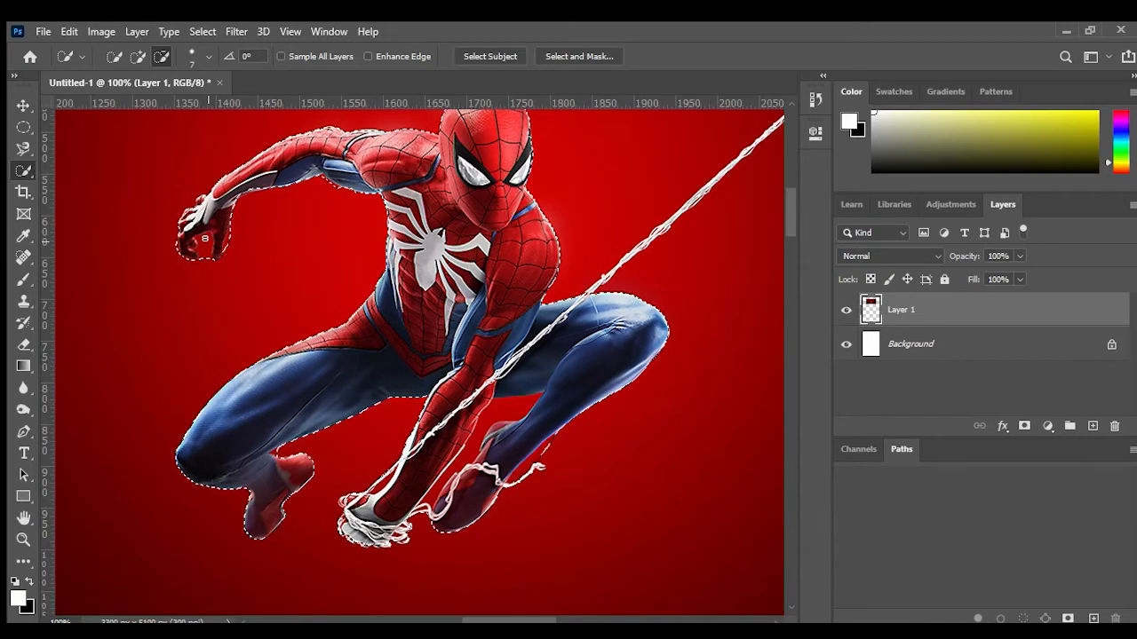
left_click_drag(203, 253, 210, 233)
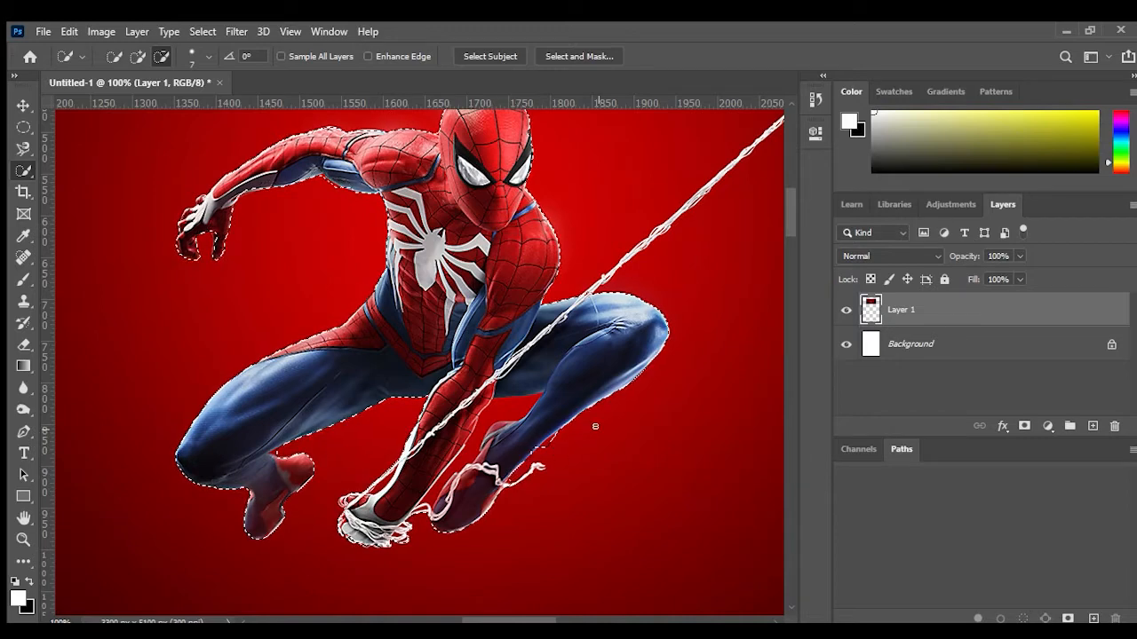
mouse_move(546, 453)
left_mouse_down()
mouse_move(543, 444)
mouse_move(551, 483)
mouse_move(551, 467)
left_mouse_up()
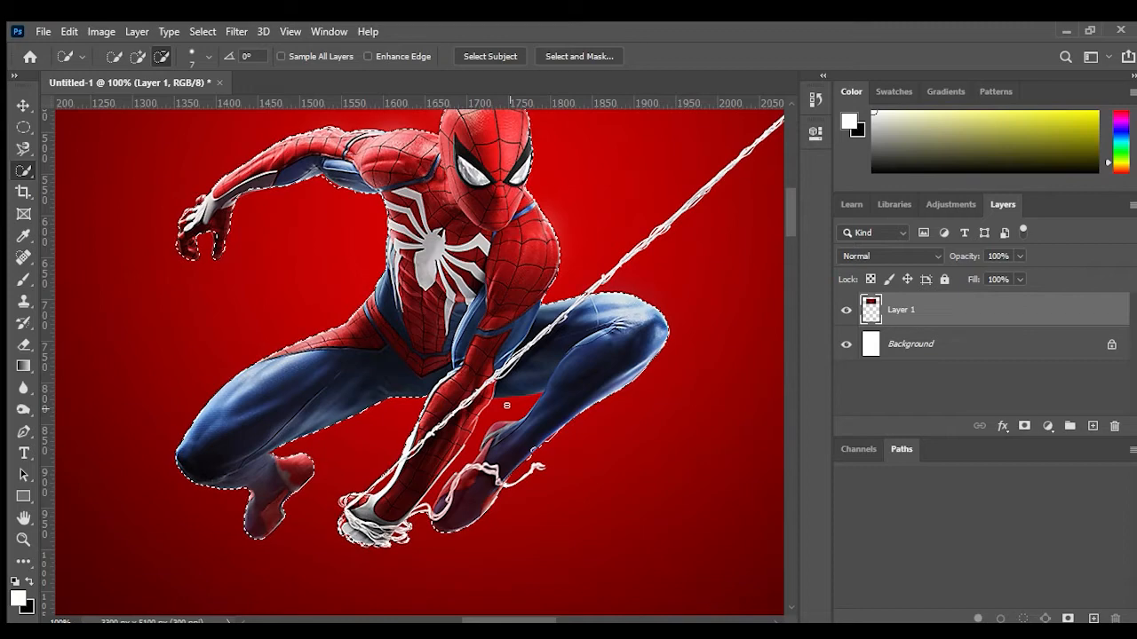
mouse_move(510, 407)
left_mouse_down()
mouse_move(476, 436)
mouse_move(507, 440)
mouse_move(553, 420)
mouse_move(485, 433)
mouse_move(450, 464)
mouse_move(473, 439)
left_mouse_up()
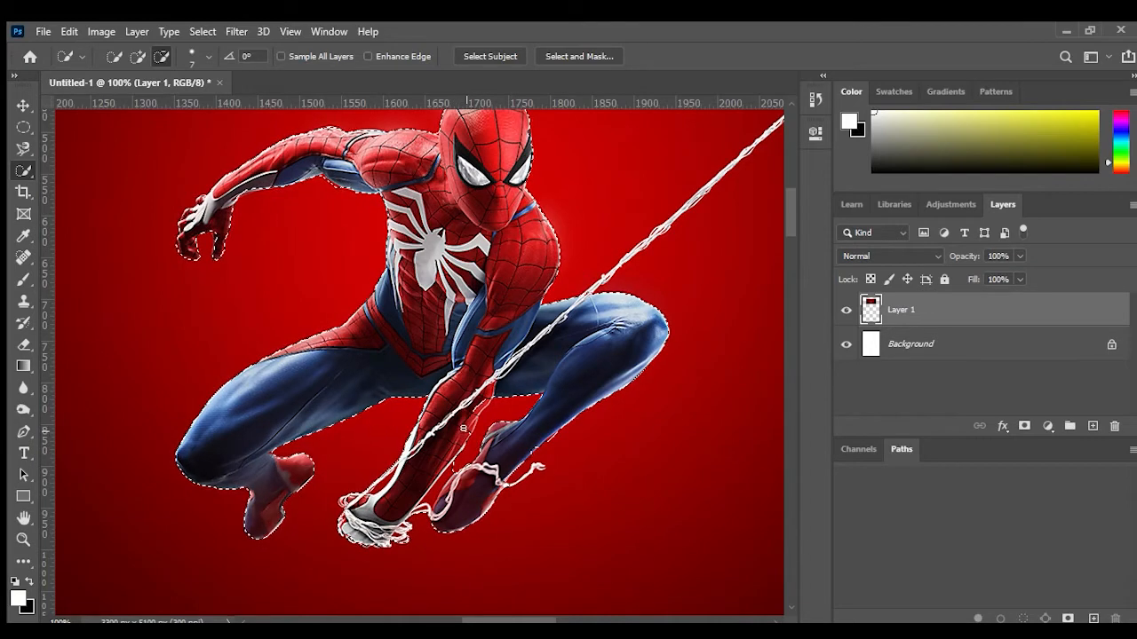
Step: Add the missed area near the bent leg back into the selection
left_click(138, 57)
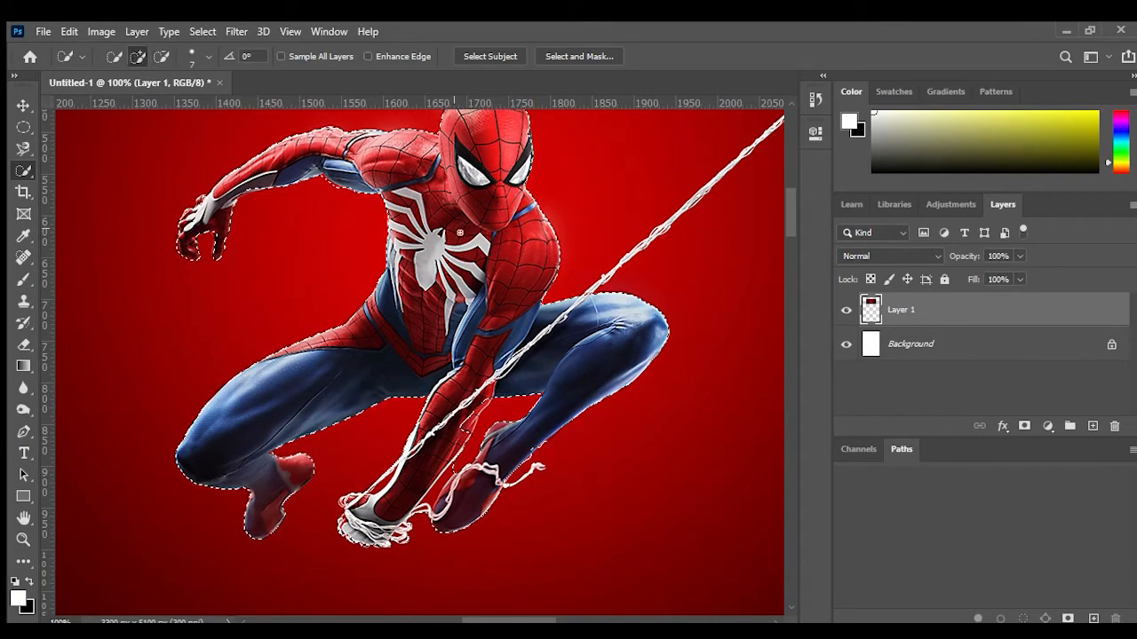
left_click_drag(459, 429, 468, 407)
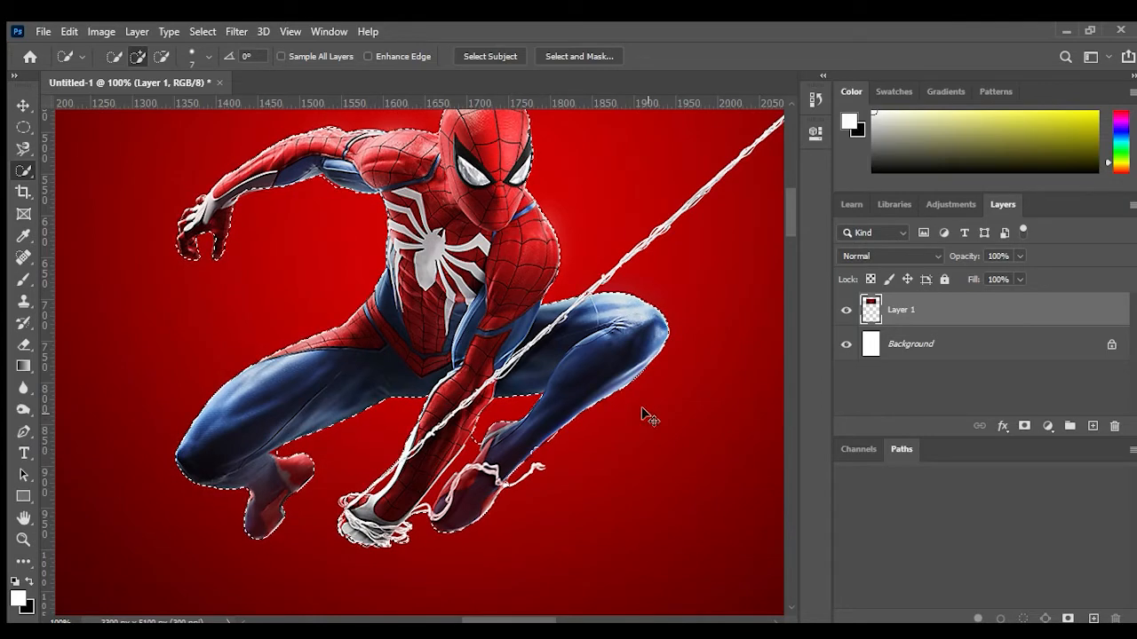
Step: Create a solid colour fill layer from the selection and sample the red background for its colour
key("ctrl+minus")
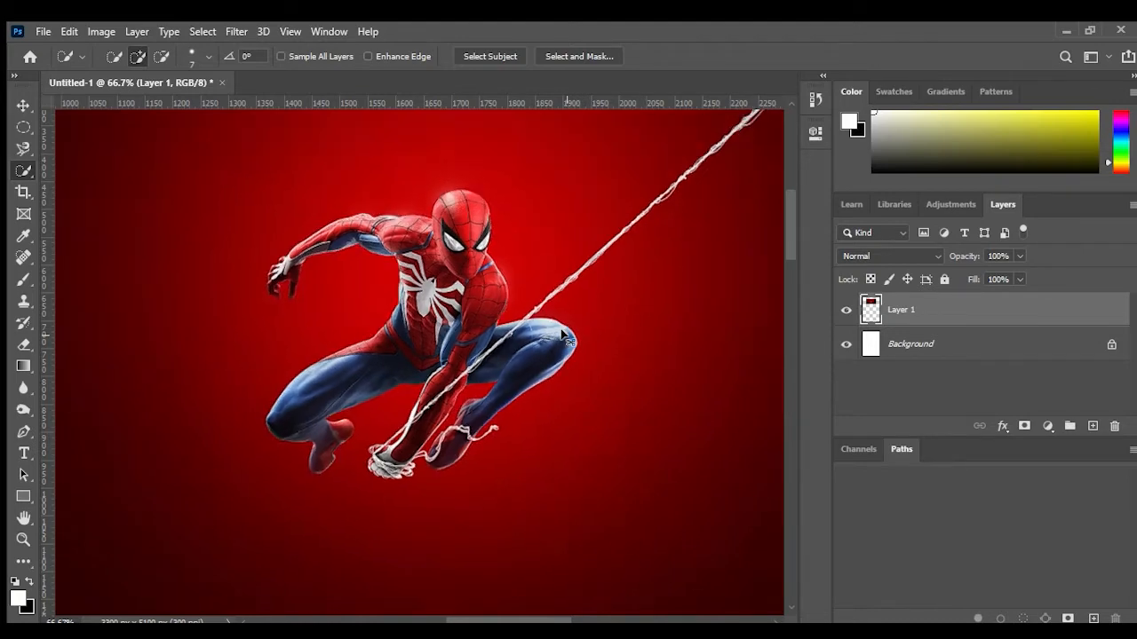
key("ctrl+minus")
key("ctrl+minus")
key("ctrl+minus")
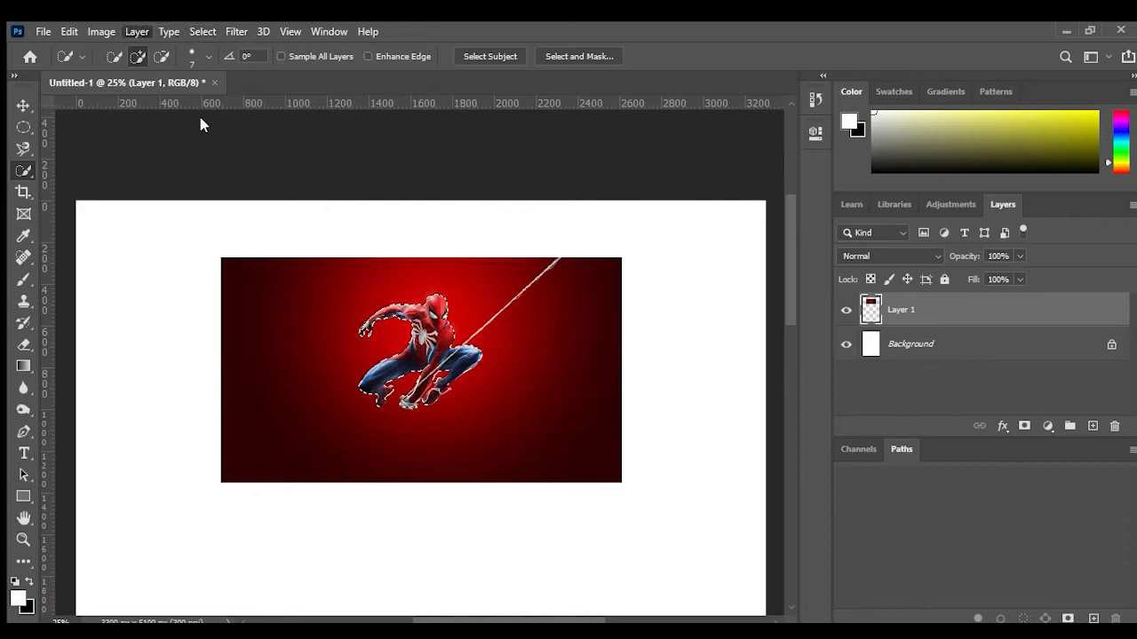
left_click(365, 228)
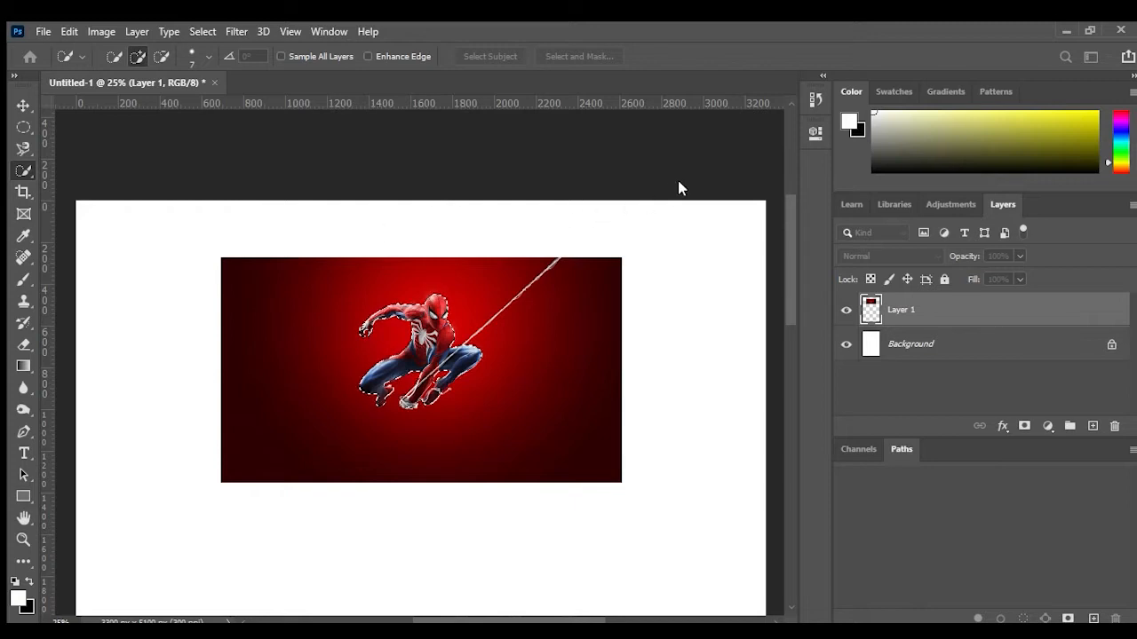
left_click(701, 190)
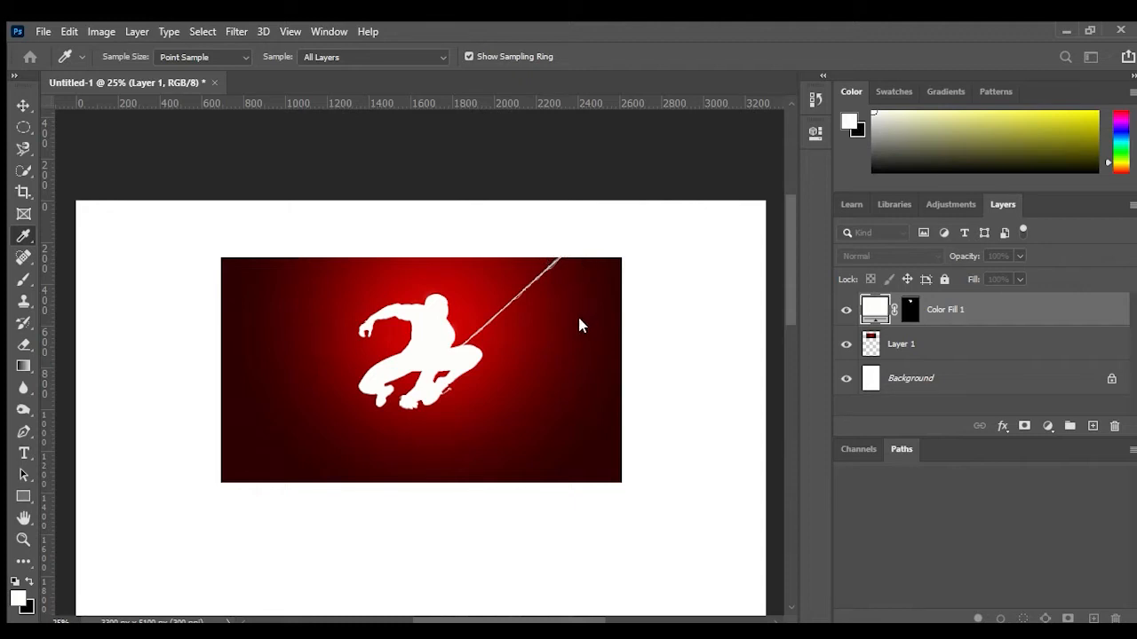
left_click_drag(530, 219, 617, 88)
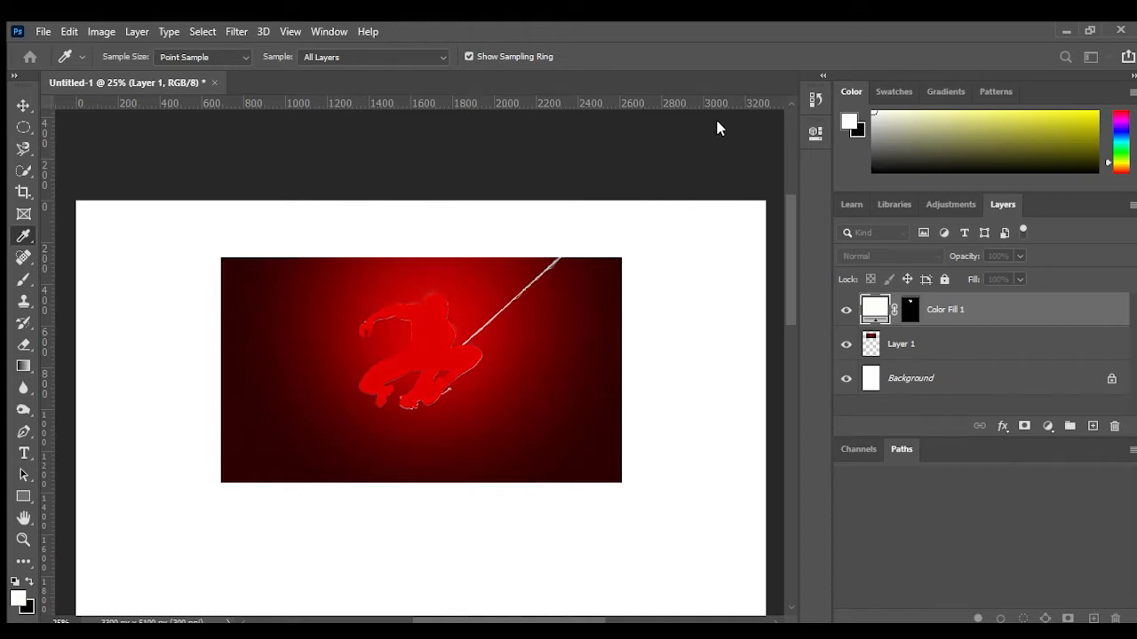
Step: Confirm the sampled fill colour and hide Layer 1
key("Return")
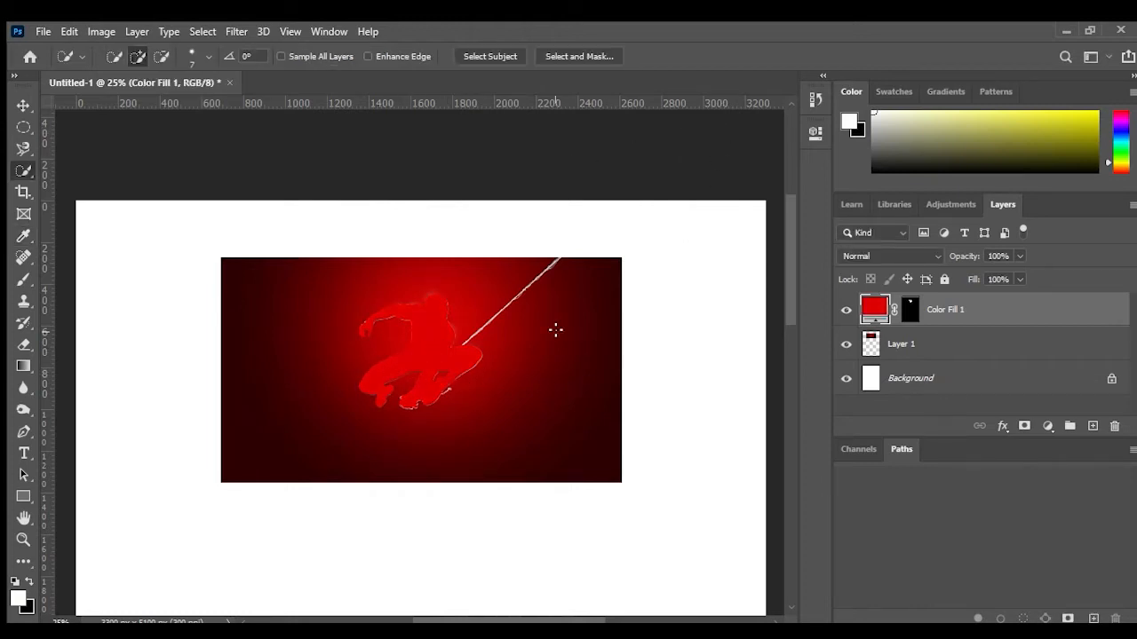
left_click(847, 344)
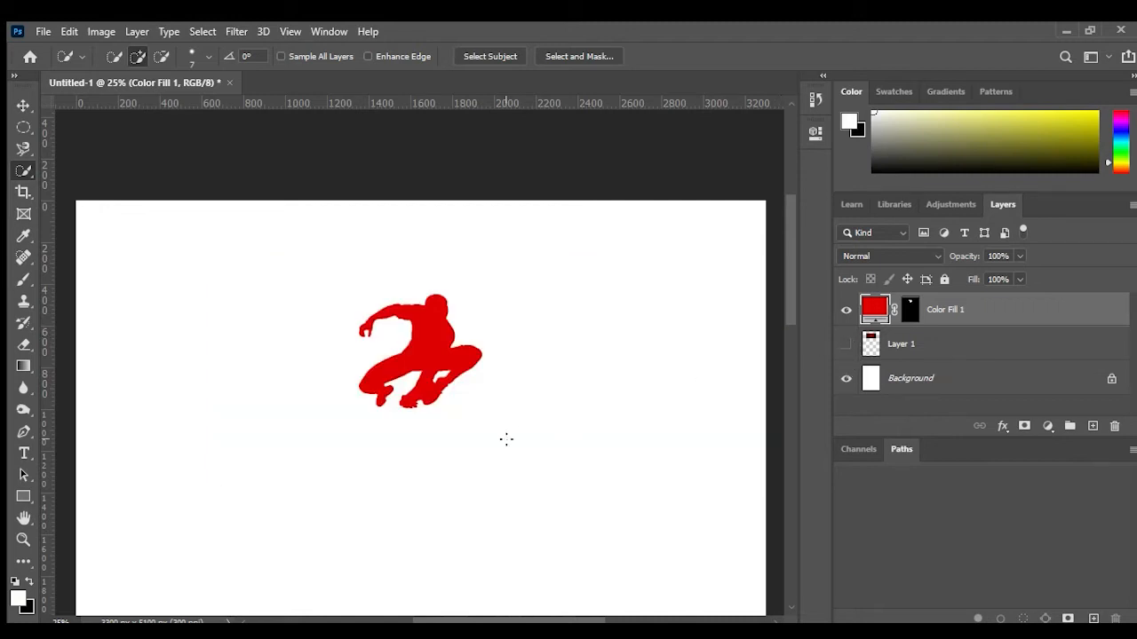
Step: Select the colour fill layer's mask and switch to the Brush tool
key("ctrl+plus")
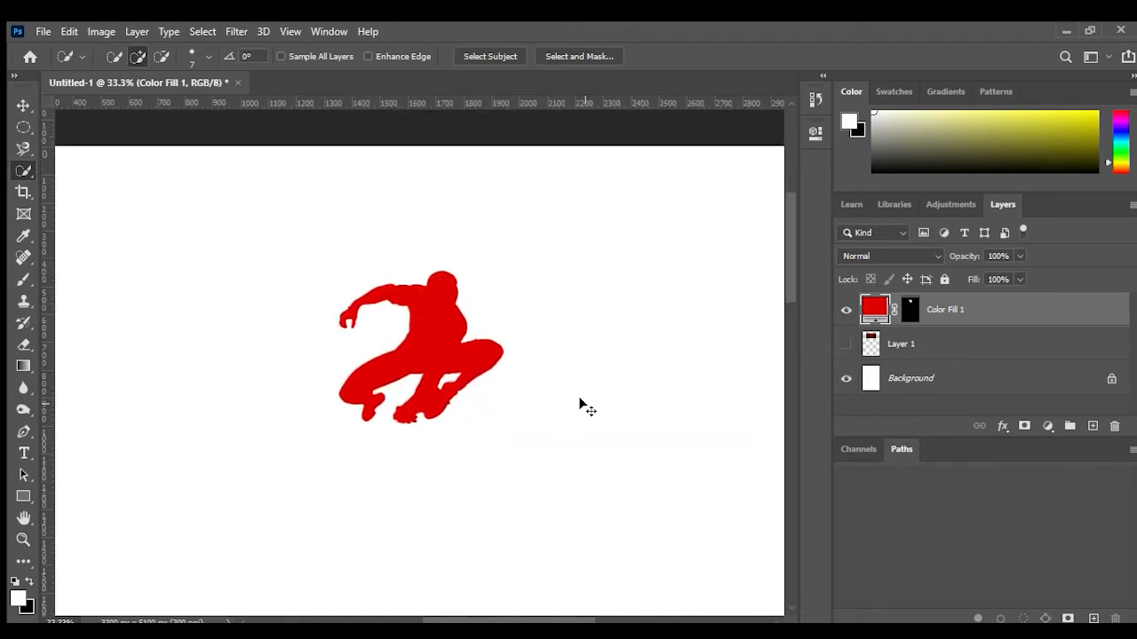
key("ctrl+plus")
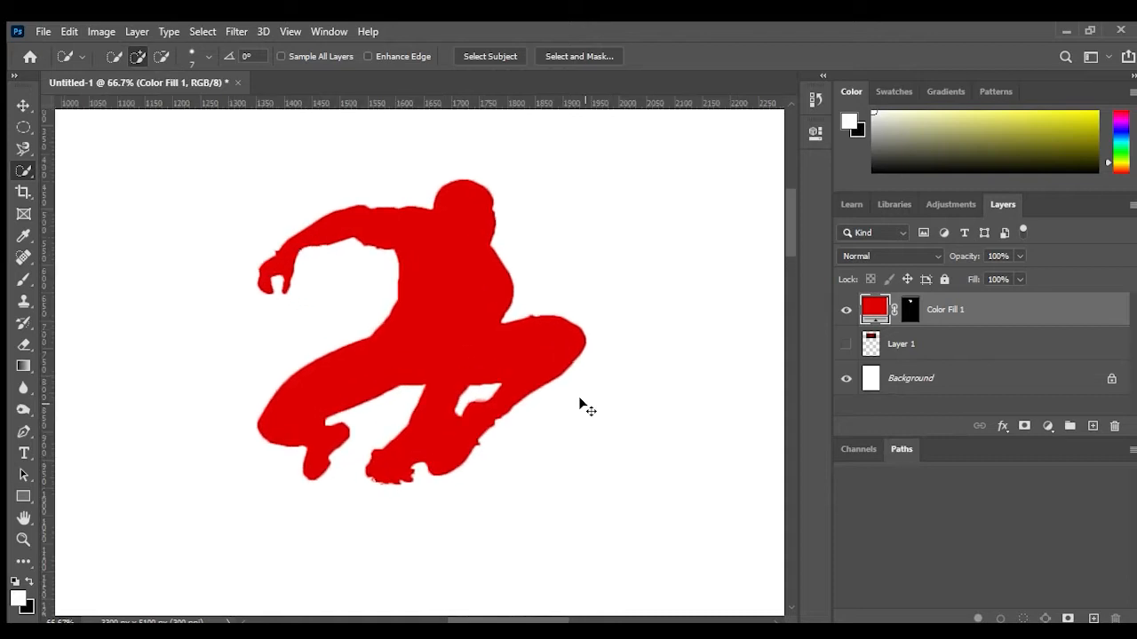
left_click(911, 309)
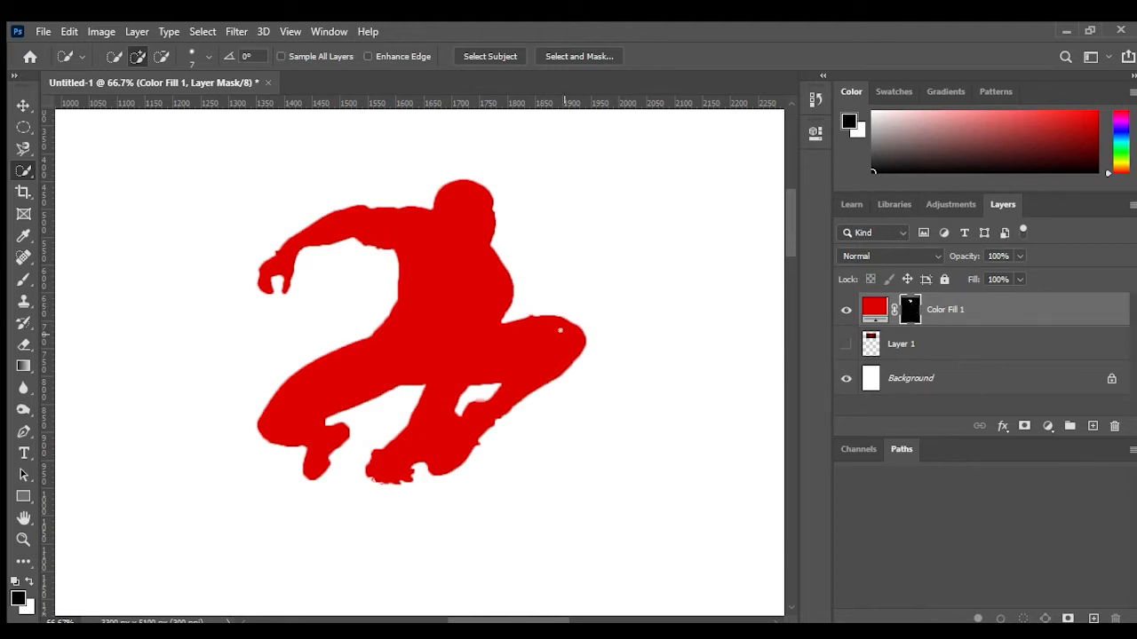
key("ctrl+minus")
key("ctrl+minus")
key("ctrl+minus")
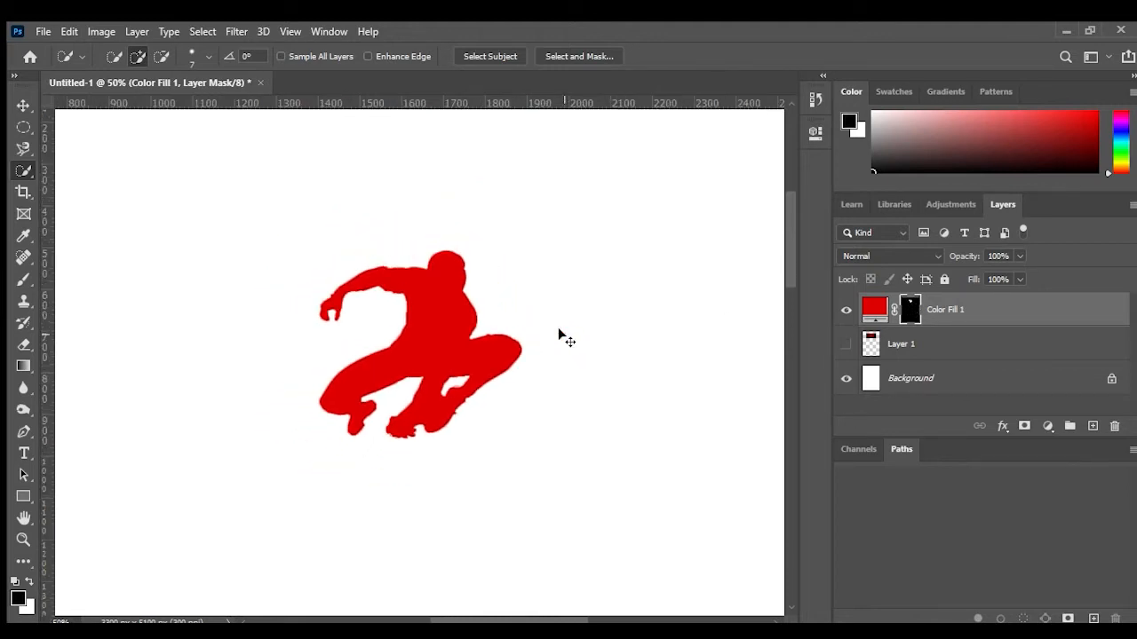
key("ctrl+minus")
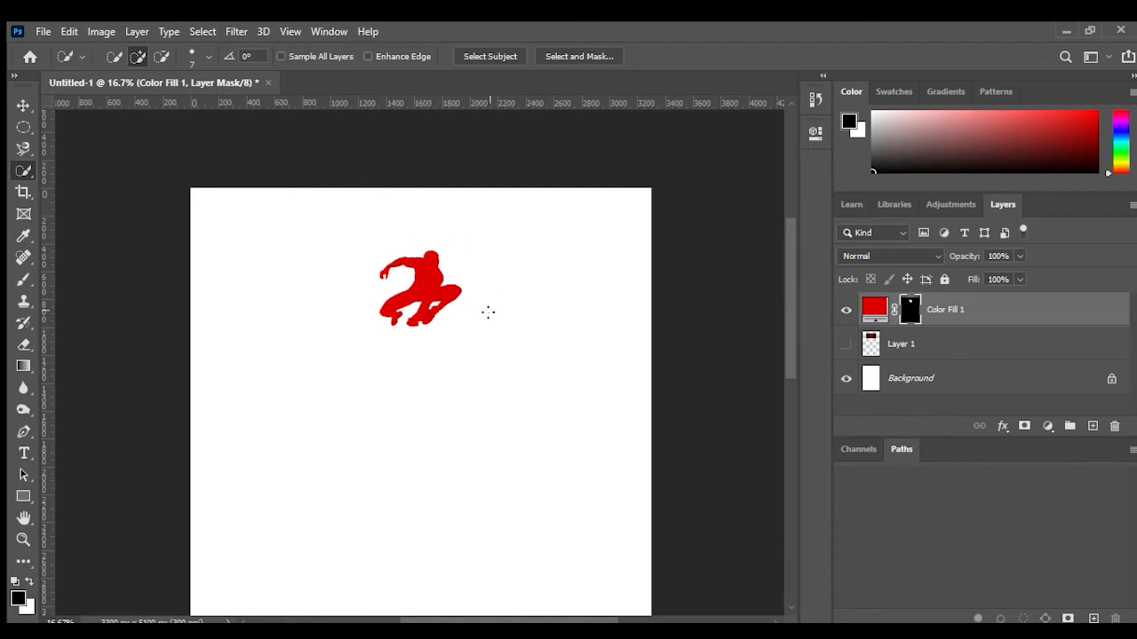
key("ctrl+plus")
key("ctrl+plus")
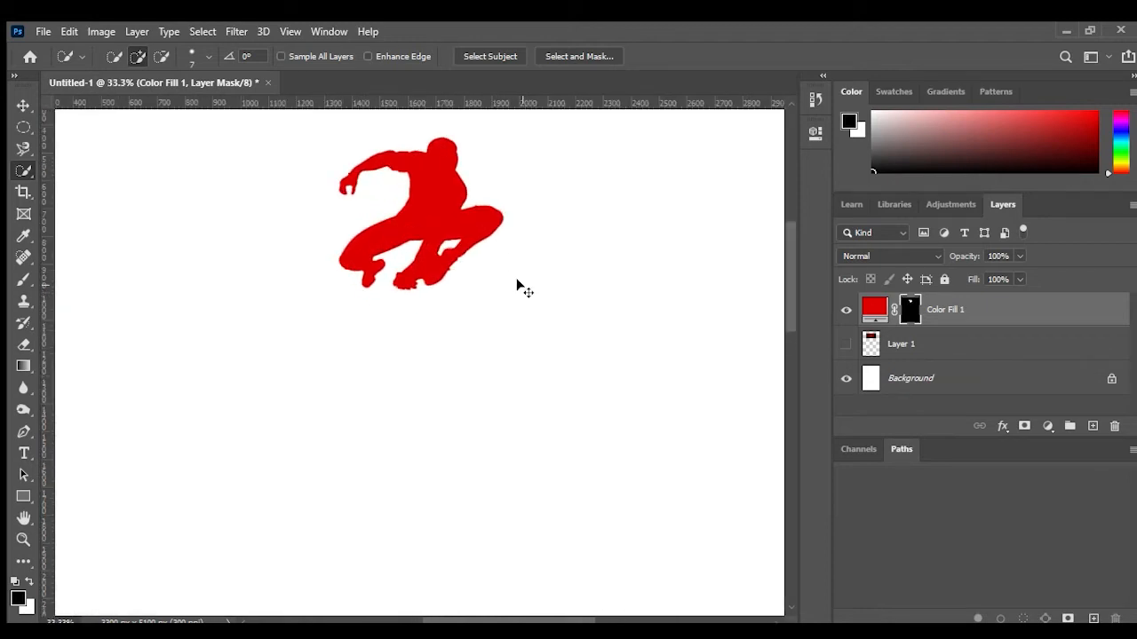
key("ctrl+plus")
key("ctrl+plus")
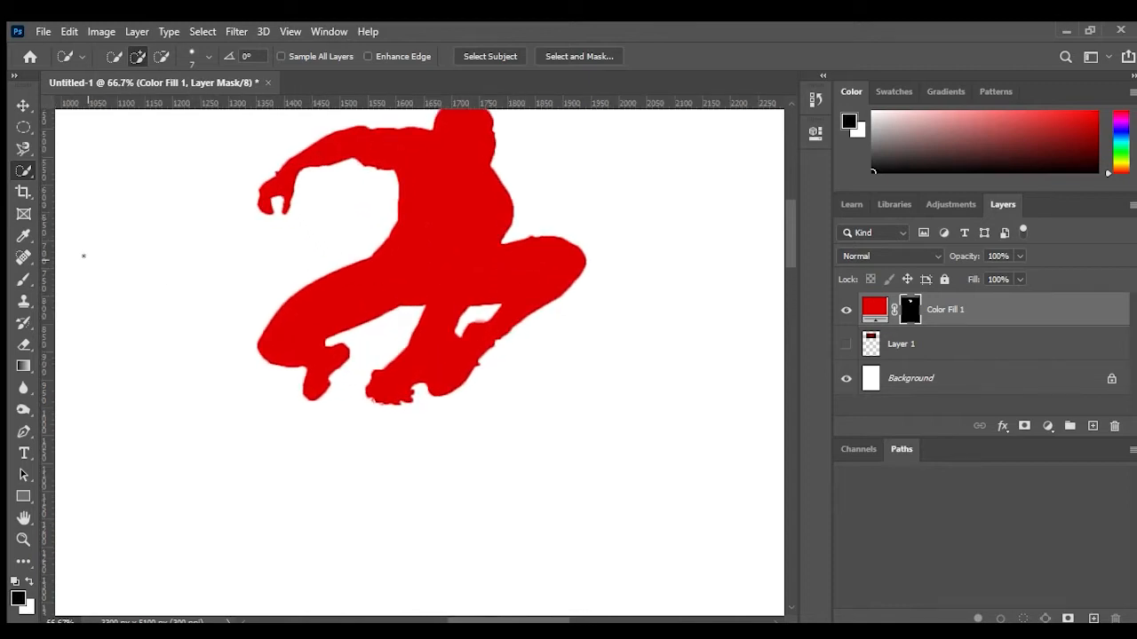
left_click(18, 282)
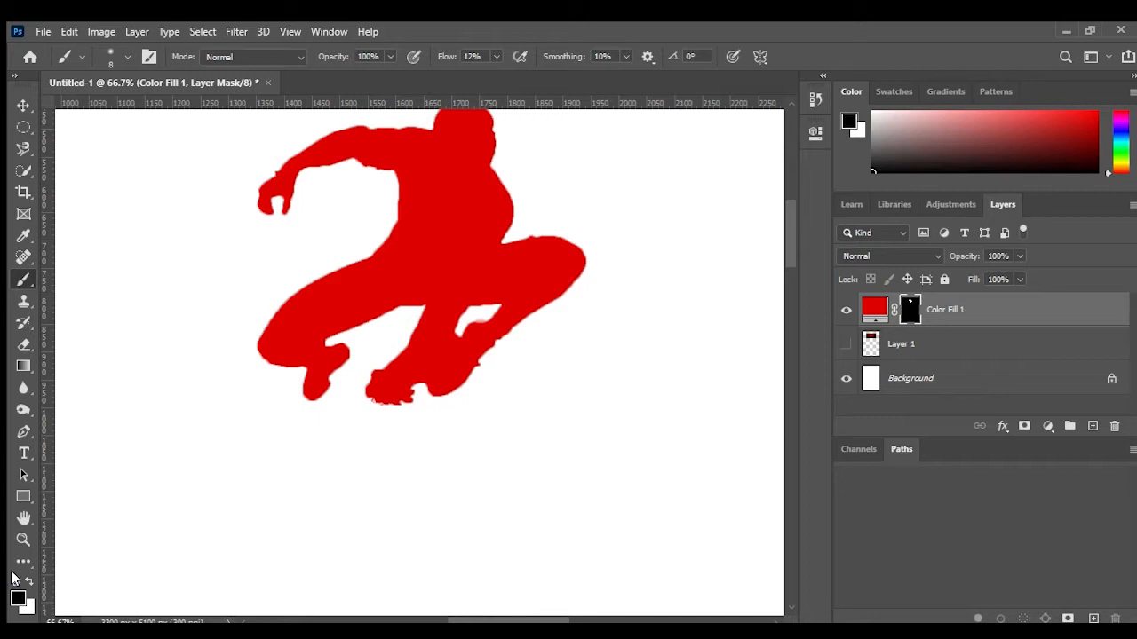
Step: Set the brush flow to 100% and paint black on the mask to clean the gap between the legs
key("x")
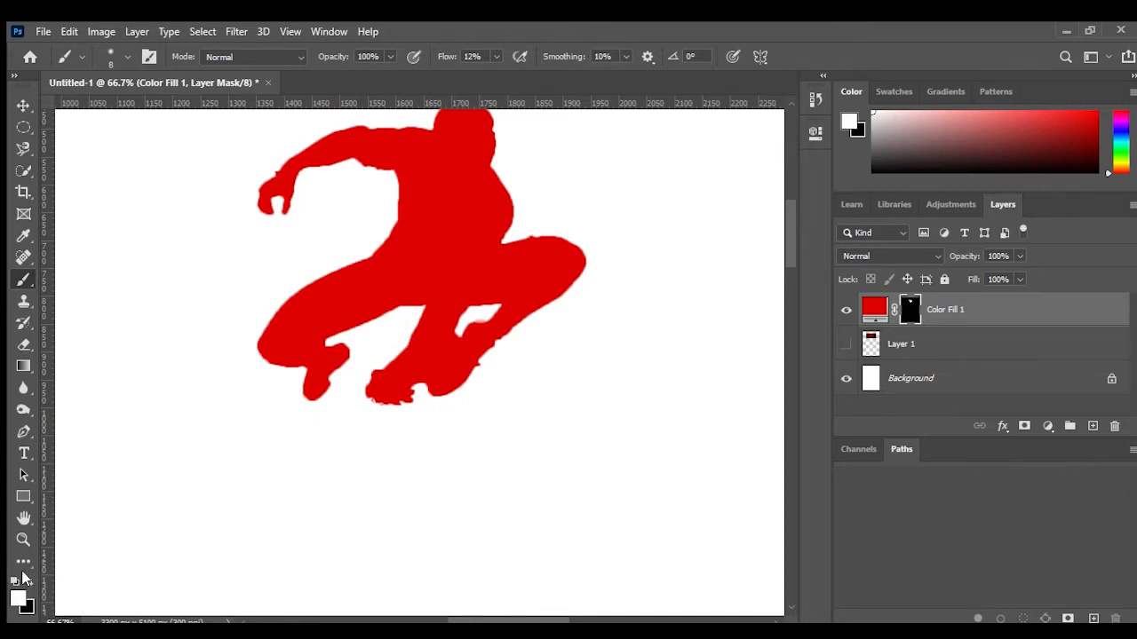
key("x")
key("x")
key("x")
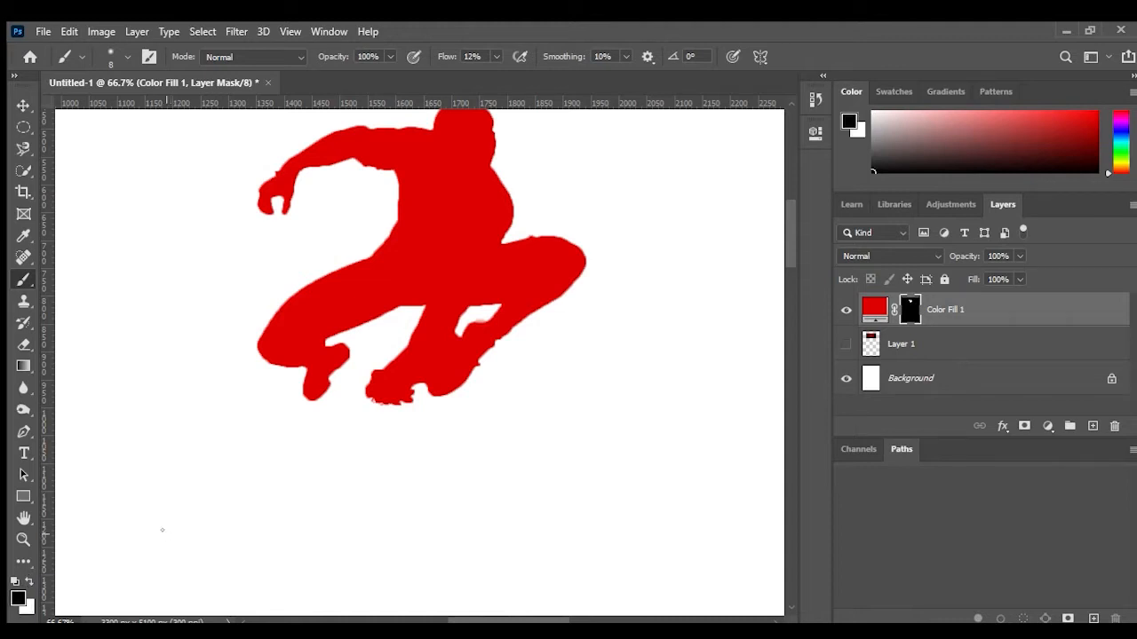
key("x")
key("x")
left_click(494, 55)
left_click_drag(490, 71, 648, 80)
left_click_drag(403, 400, 406, 400)
Step: Paint white on the mask near the shoulder to restore the silhouette edge
scroll(343, 213, "up", 1)
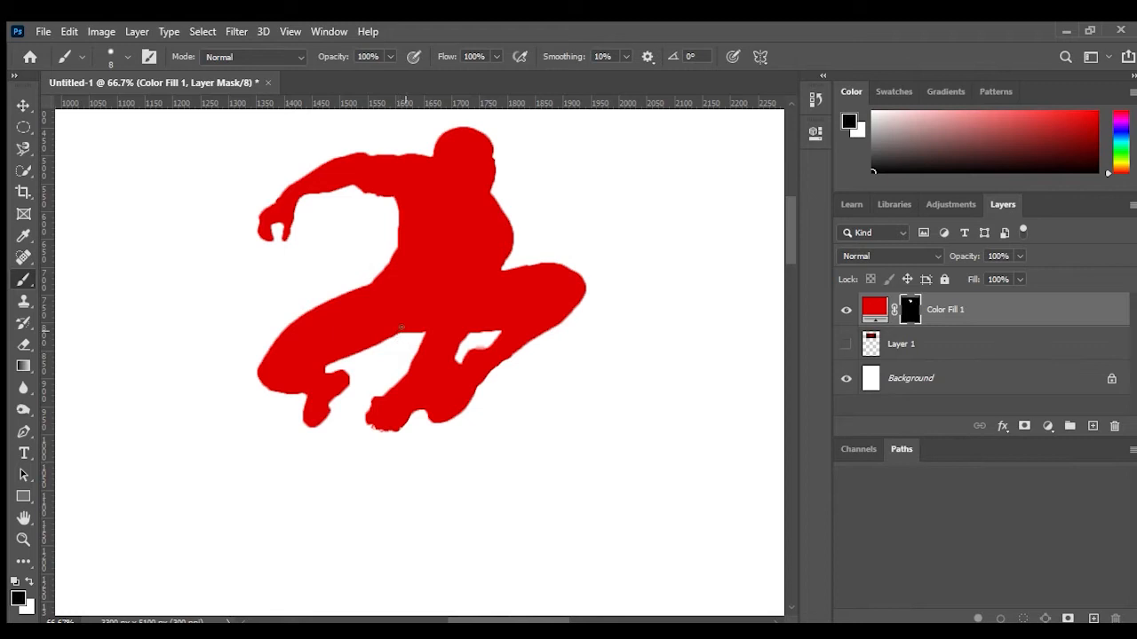
key("x")
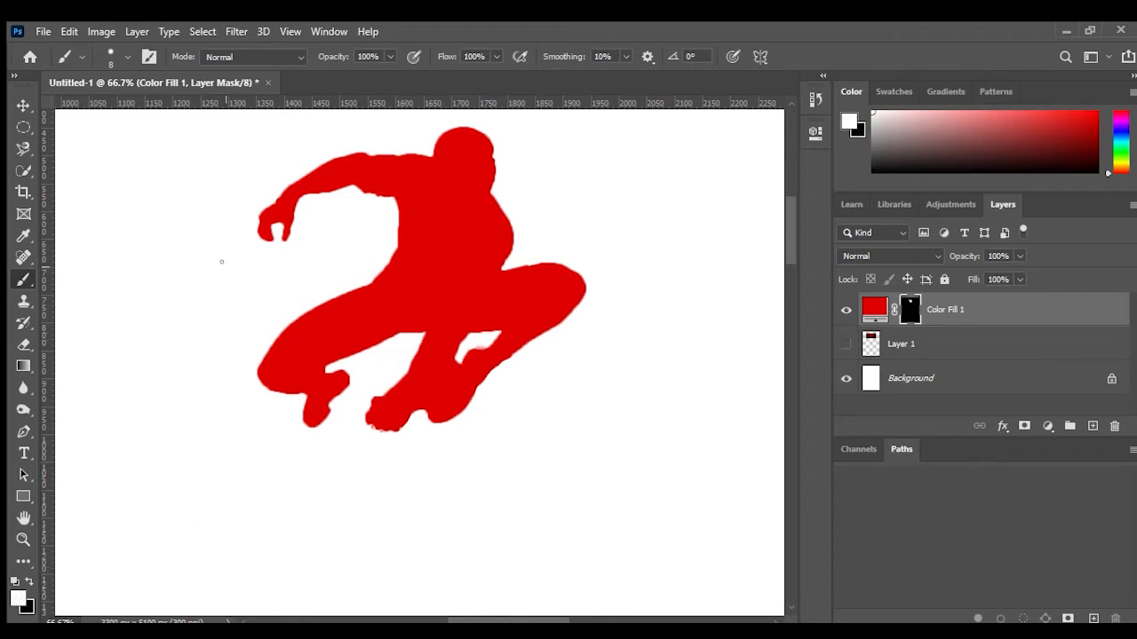
left_click_drag(375, 192, 366, 188)
key("x")
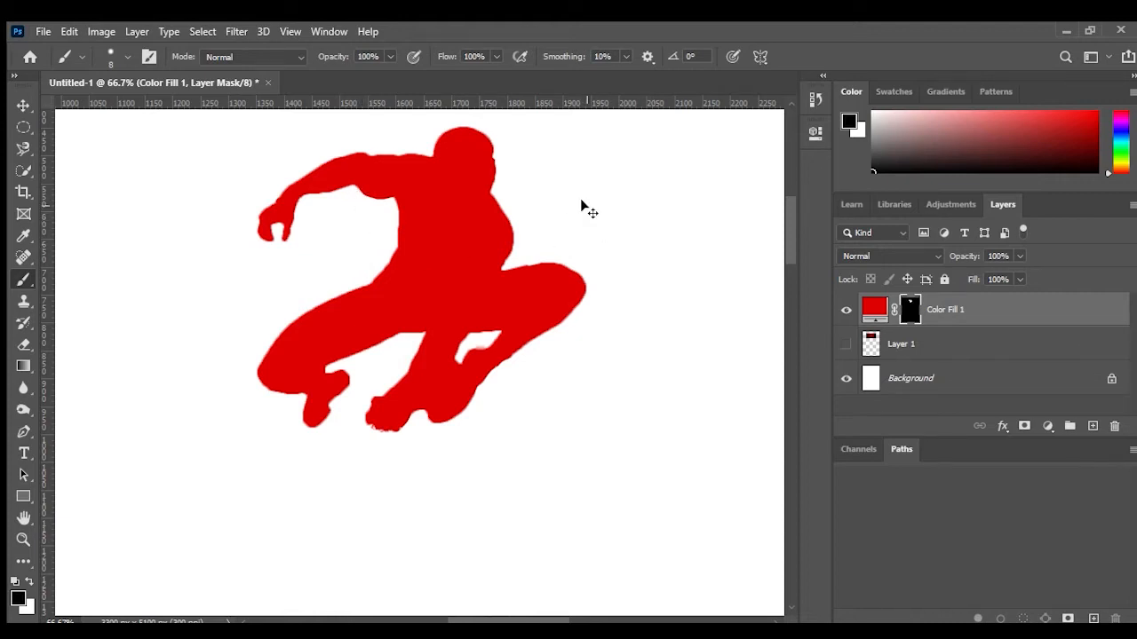
Step: Free-transform the silhouette, scaling it to about 298% and moving it to the top of the page
key("ctrl+minus")
key("ctrl+minus")
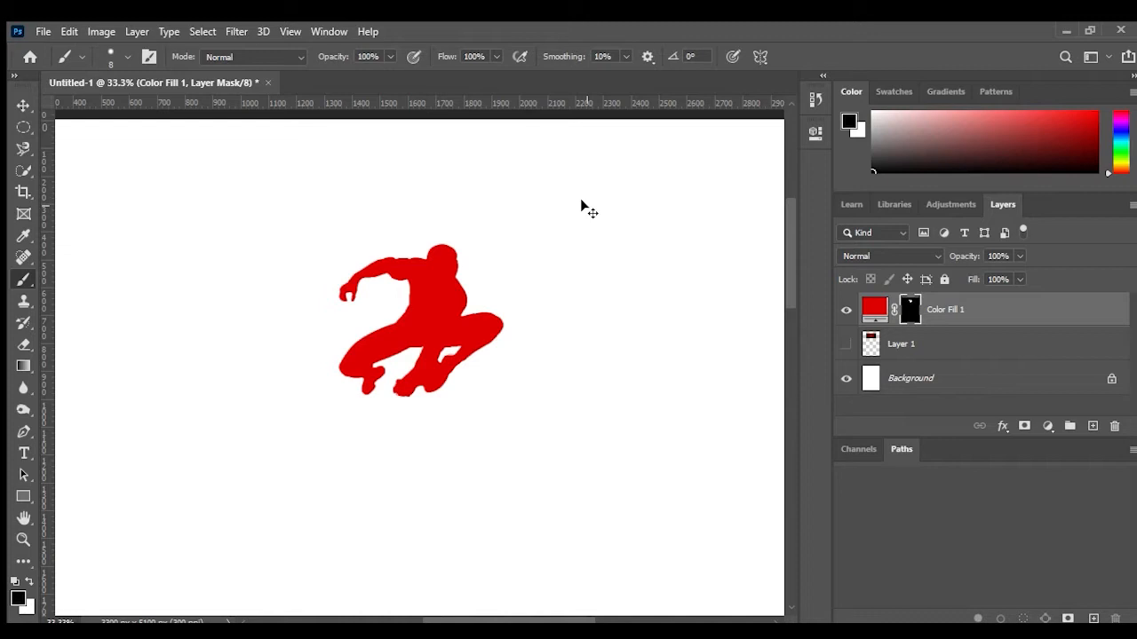
key("ctrl+plus")
key("ctrl+plus")
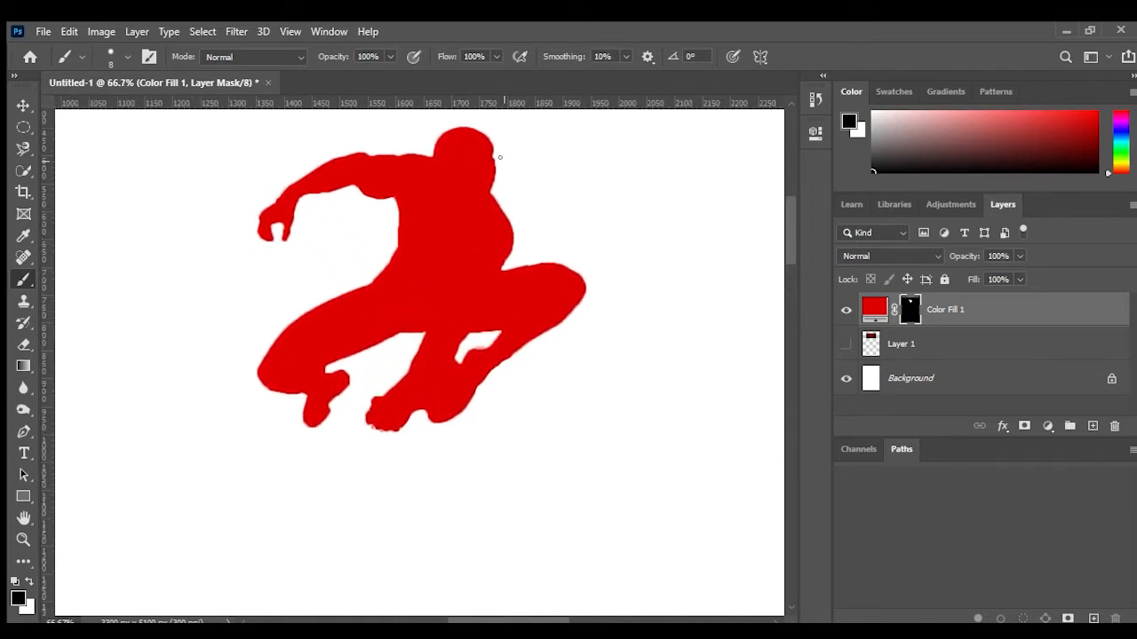
key("x")
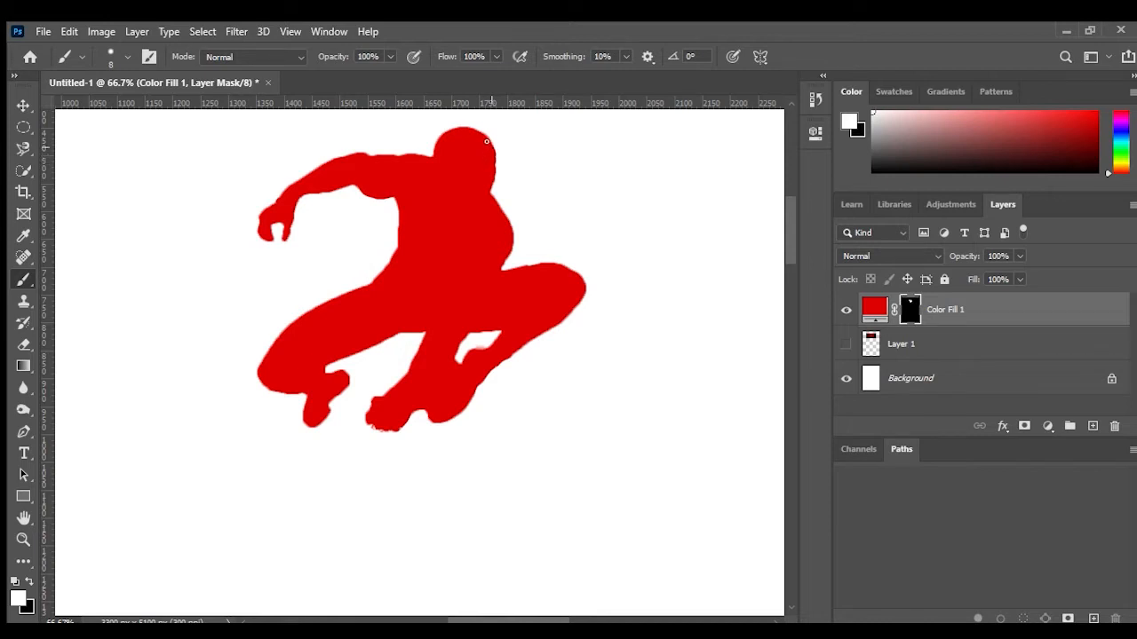
key("ctrl+minus")
key("ctrl+minus")
key("ctrl+minus")
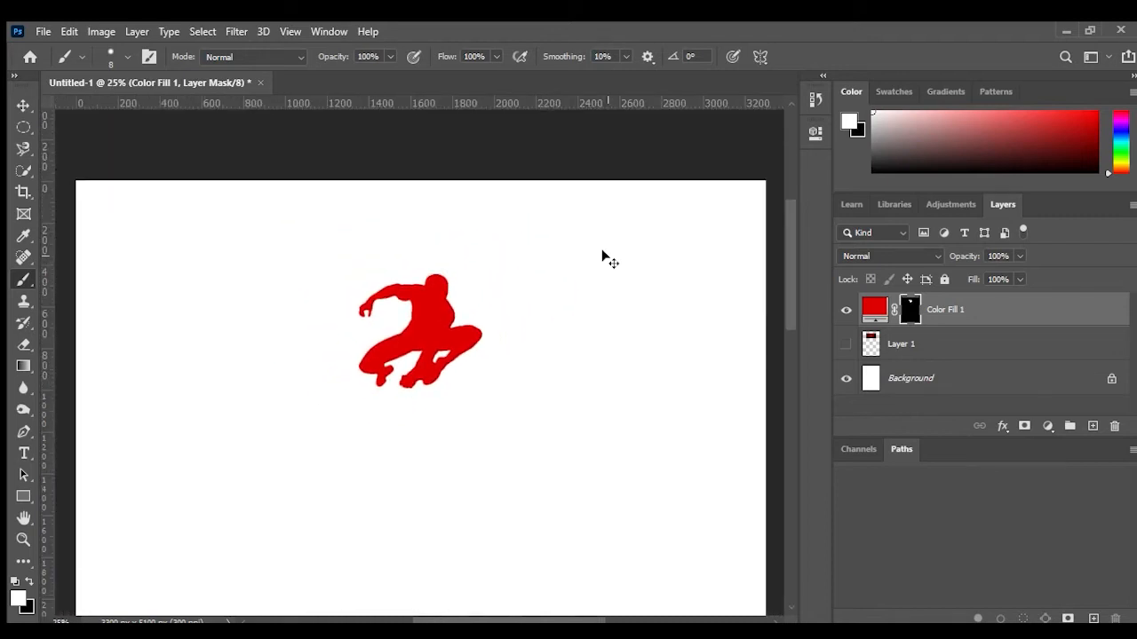
key("ctrl+minus")
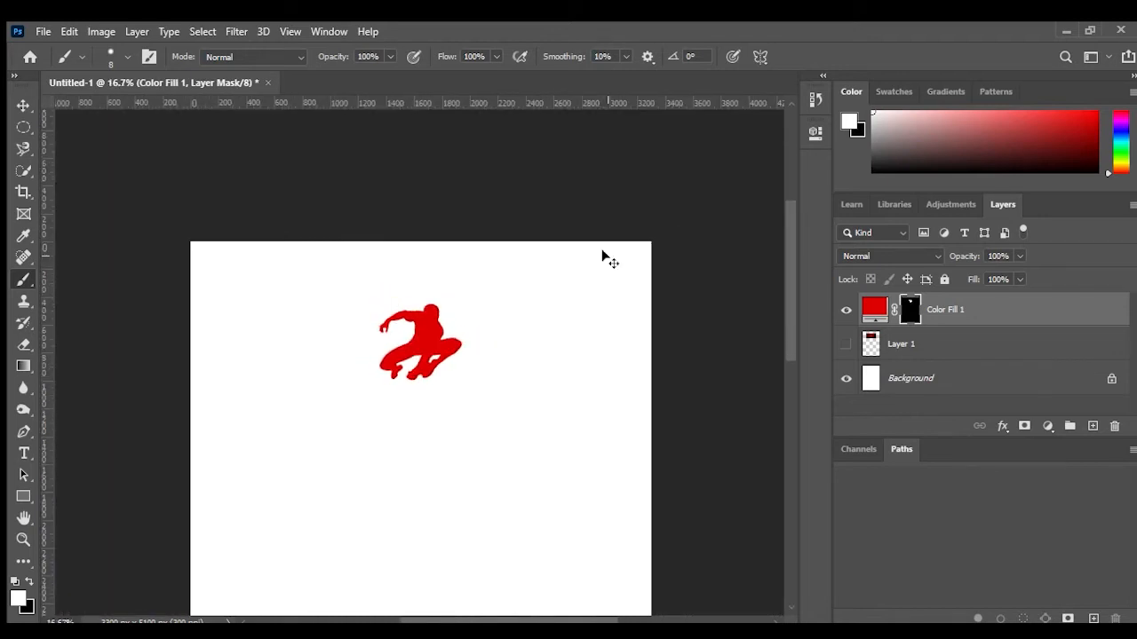
key("ctrl+minus")
key("ctrl+minus")
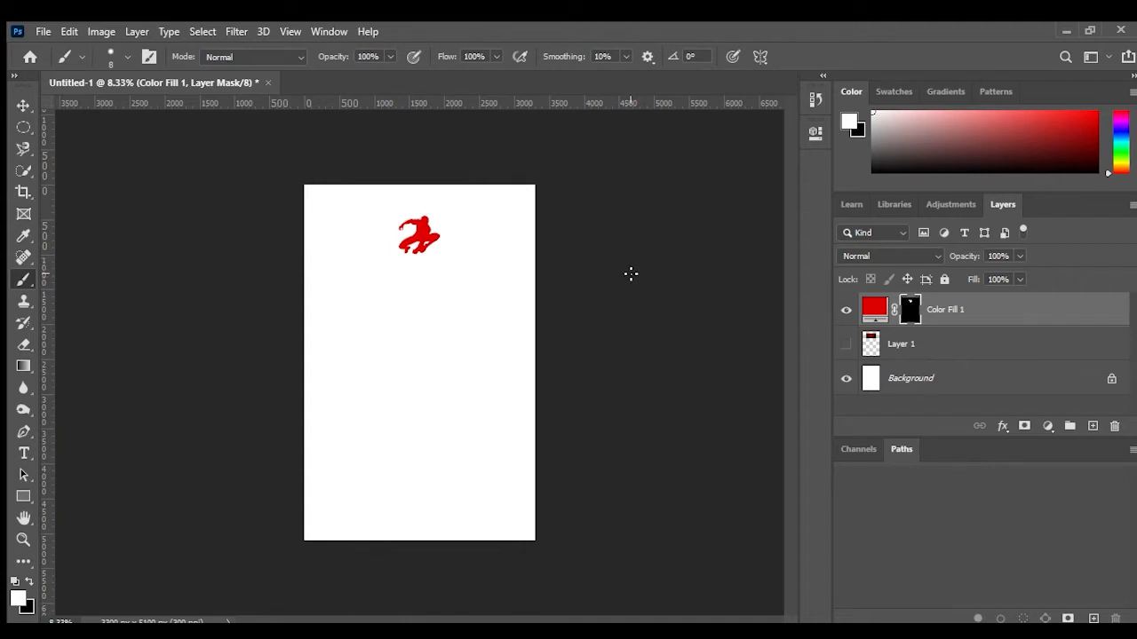
key("ctrl+t")
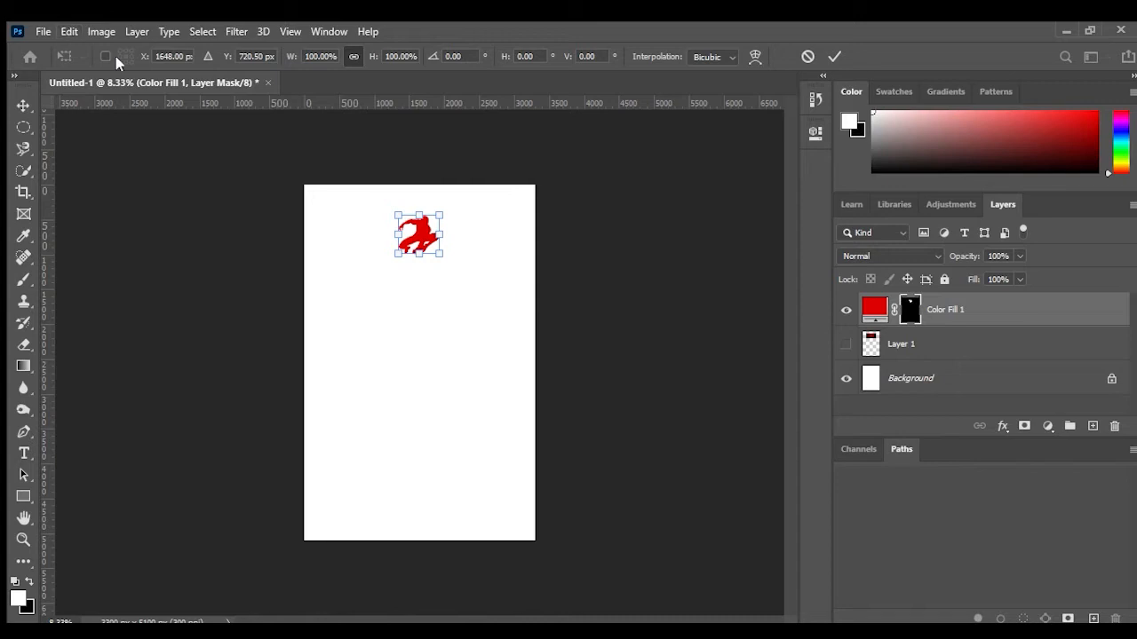
left_click_drag(441, 254, 552, 337)
left_click_drag(494, 285, 427, 244)
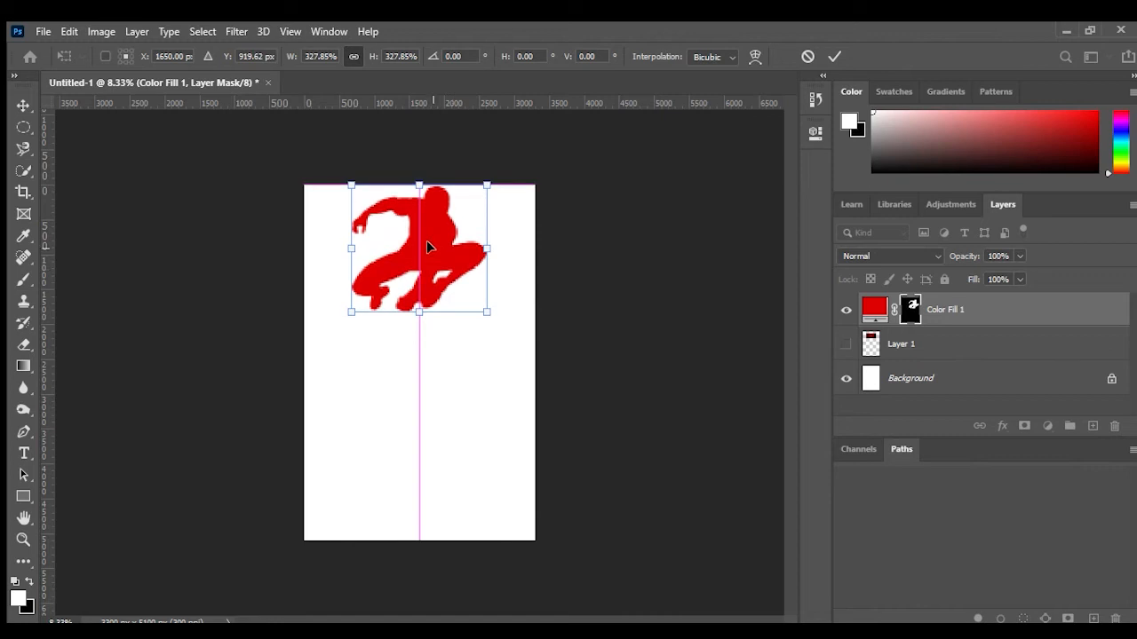
left_click_drag(487, 312, 475, 301)
left_click_drag(444, 258, 439, 261)
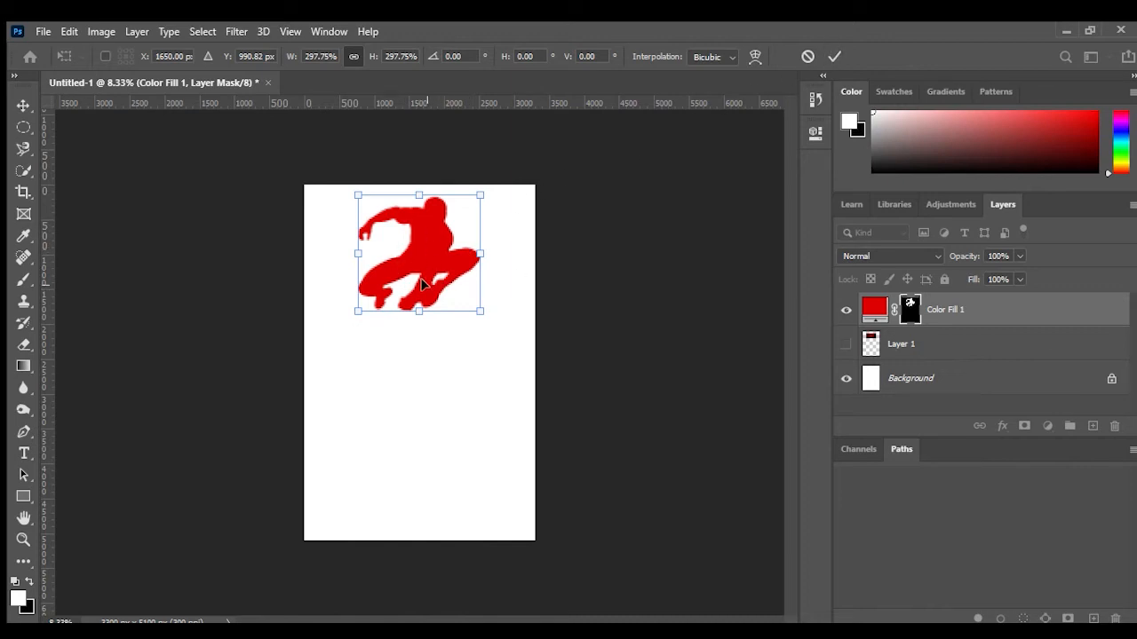
left_click(833, 56)
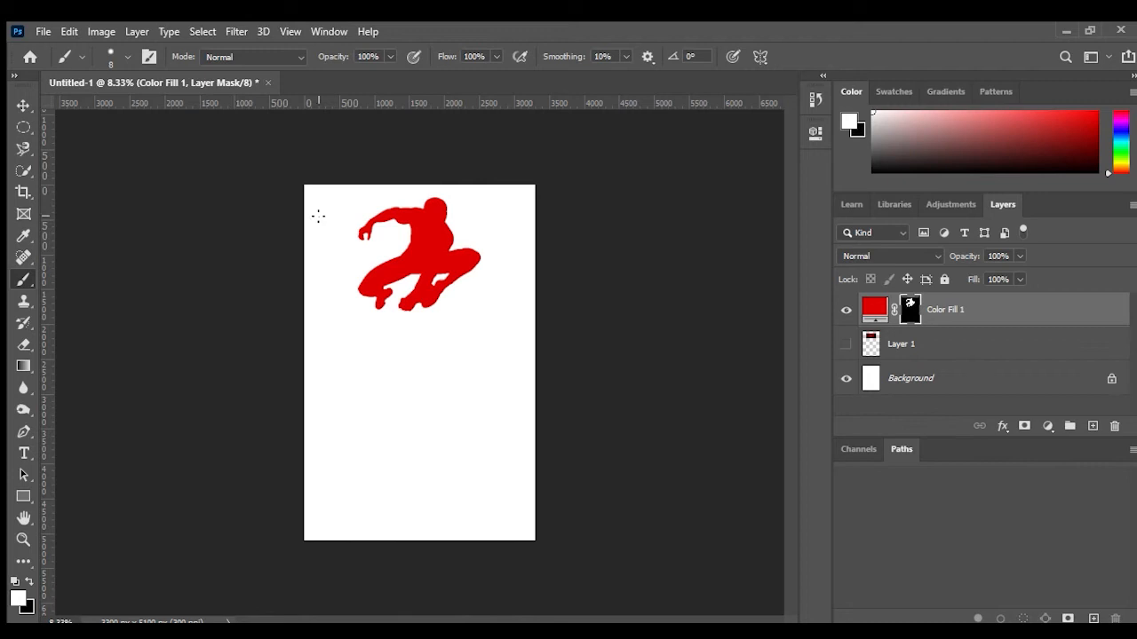
Step: Select the page area below the figure's feet with a rectangular marquee and add a new solid colour fill layer
left_click(24, 125)
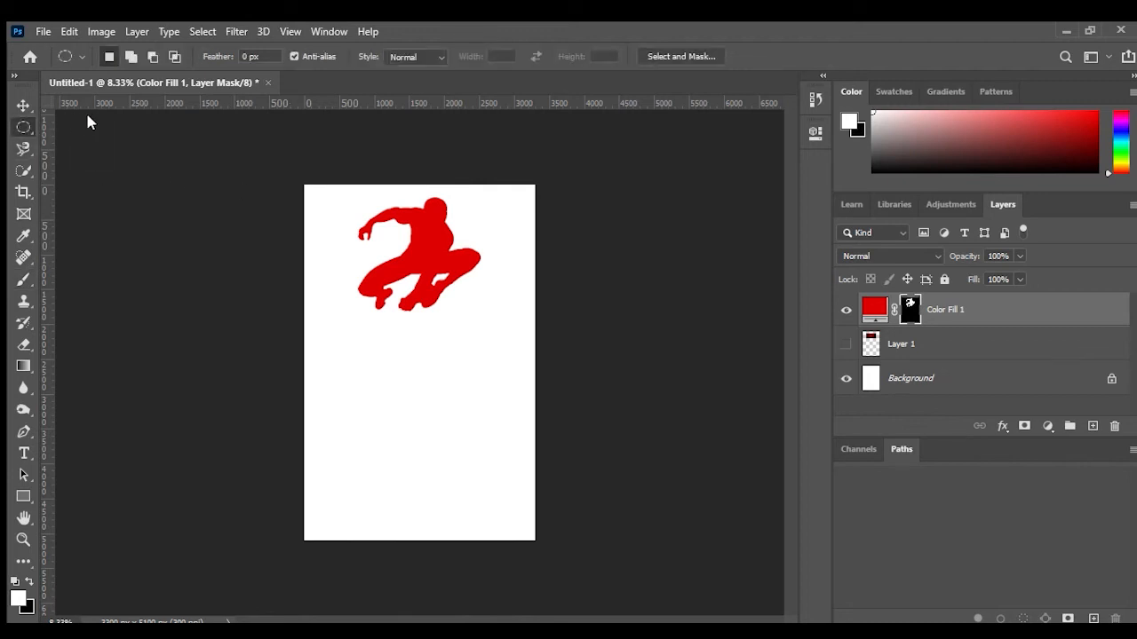
key("shift+m")
key("ctrl+a")
left_click_drag(508, 493, 575, 307)
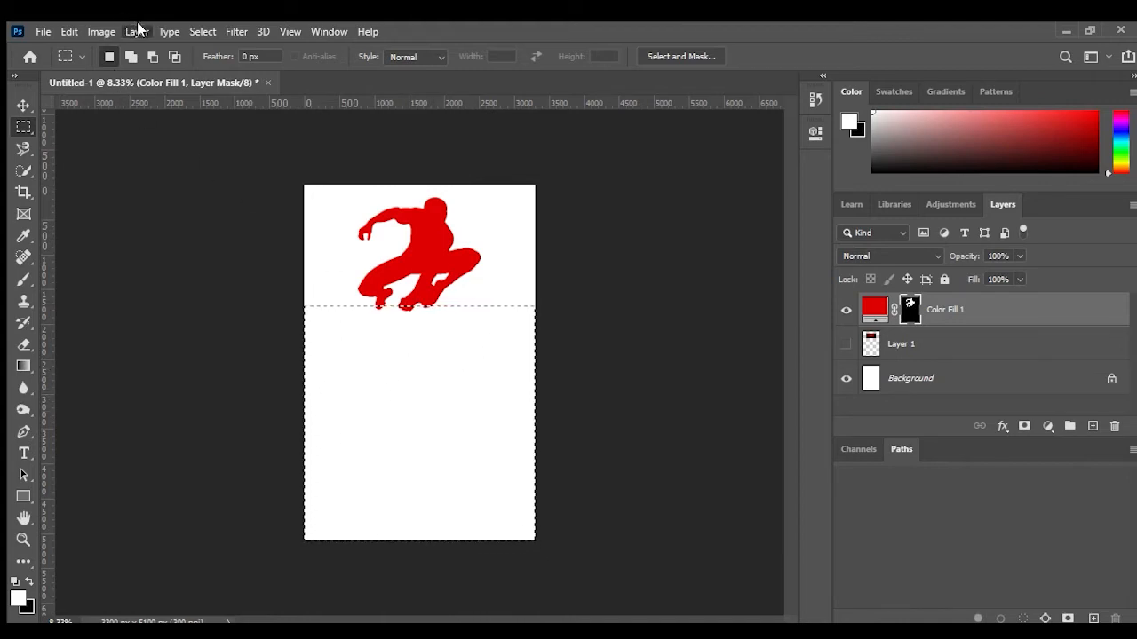
left_click(390, 226)
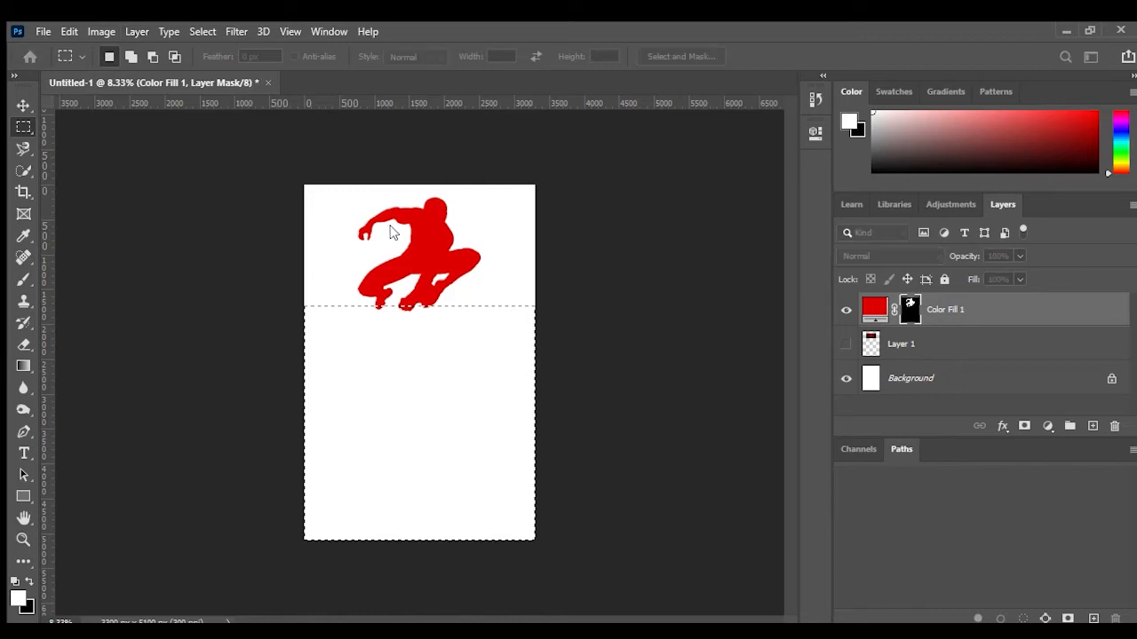
left_click(710, 195)
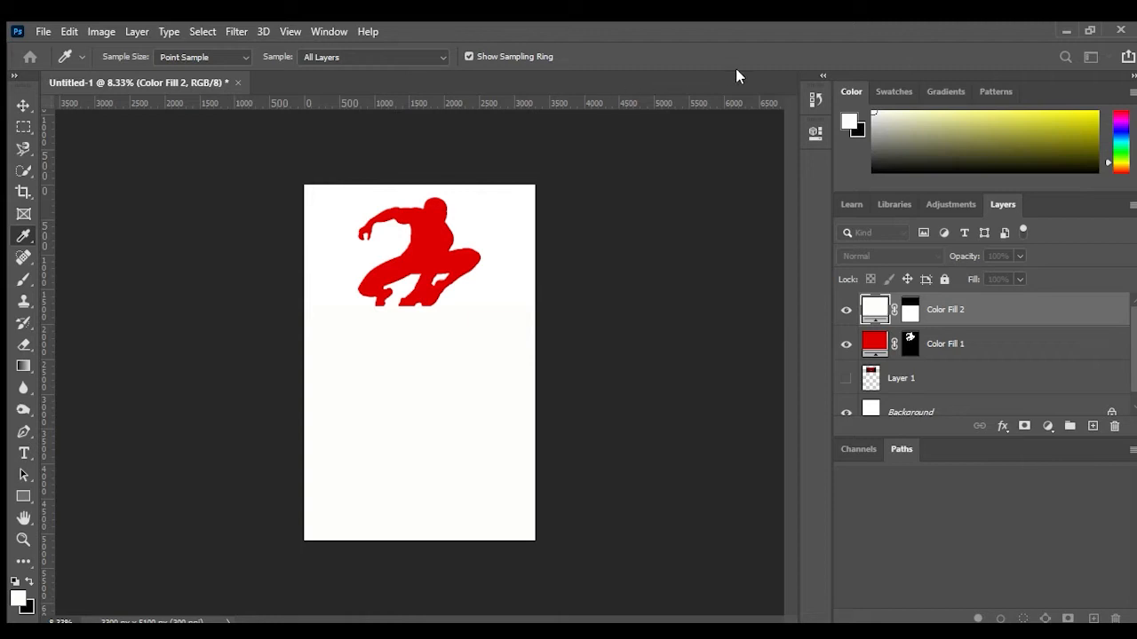
Step: Sample the silhouette's red as the new fill layer's colour and confirm it
left_click_drag(756, 209, 835, 74)
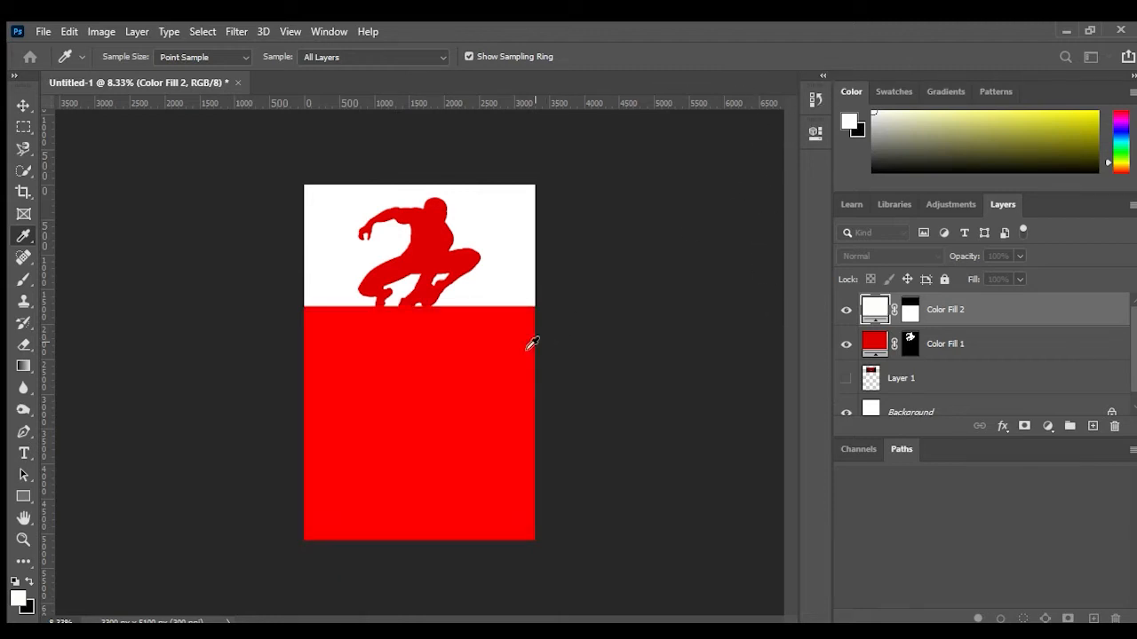
left_click(425, 249)
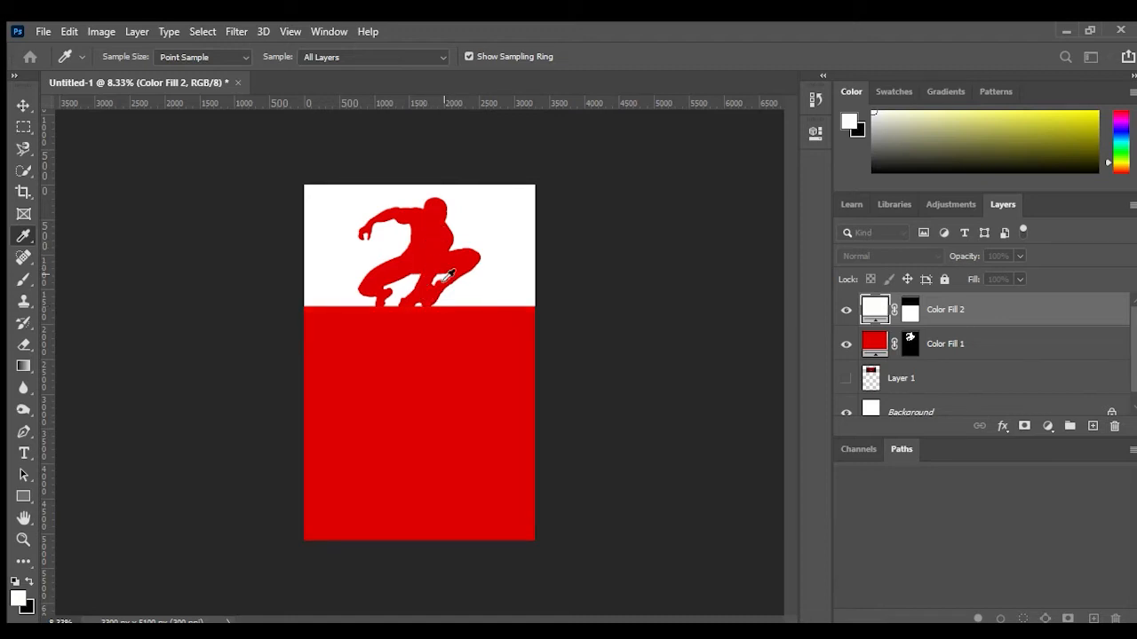
left_click(805, 309)
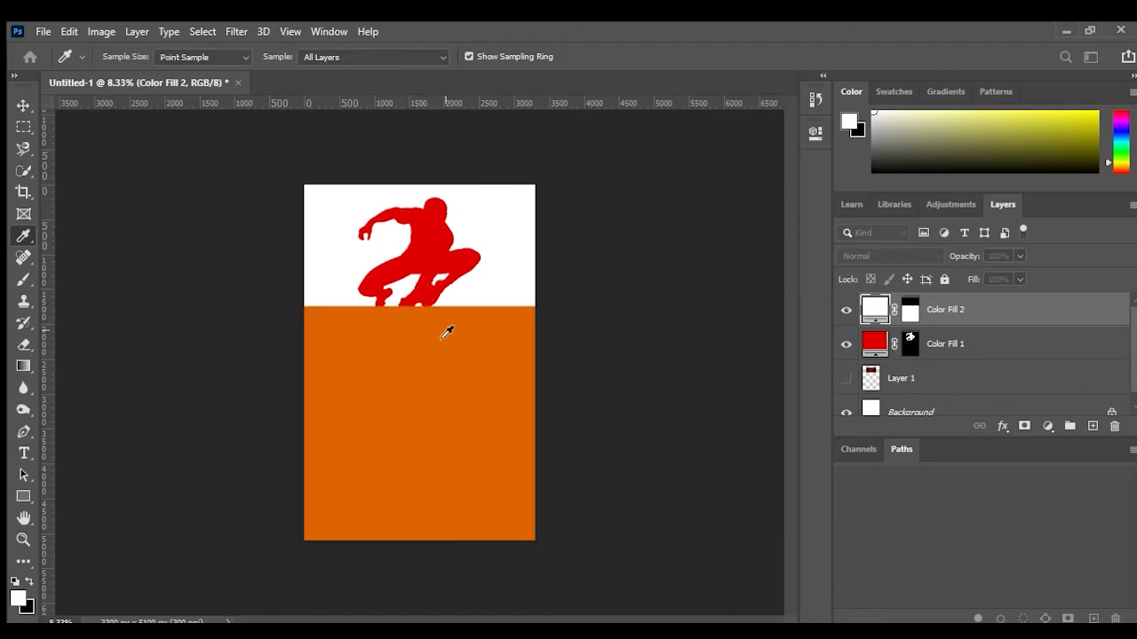
left_click(426, 250)
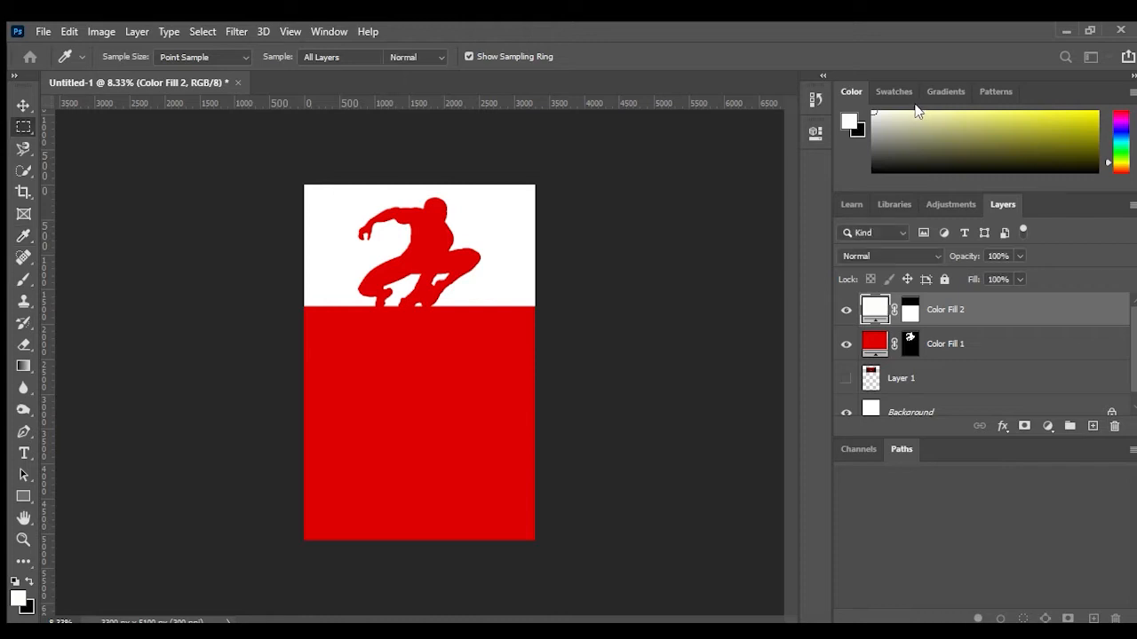
key("Return")
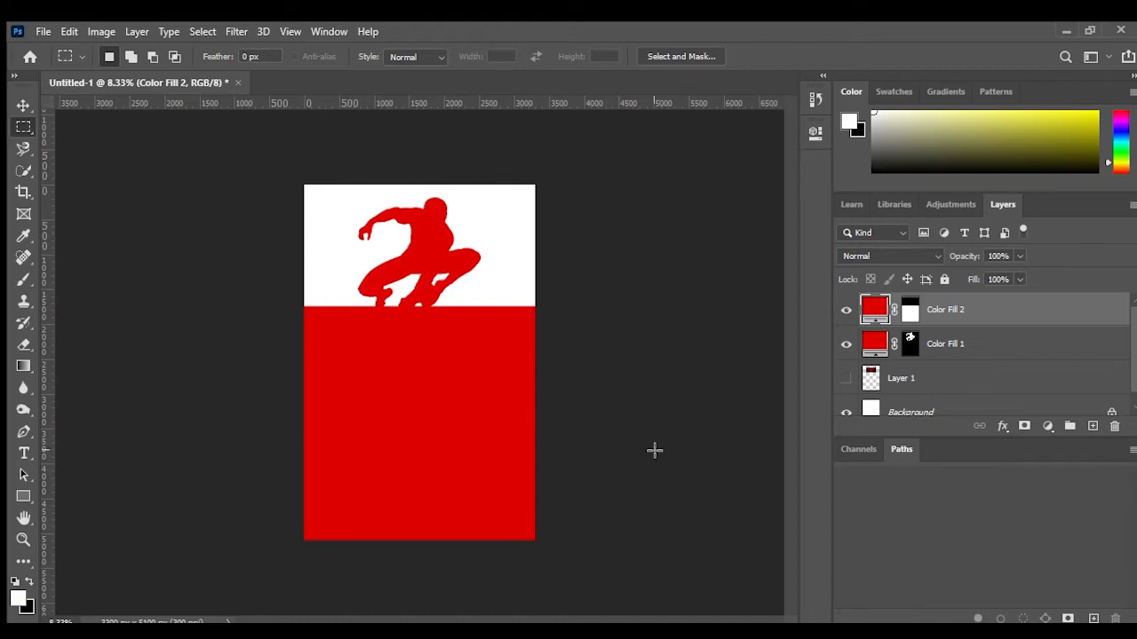
Step: Start a point text in the red band with Impact at 100 pt and reposition the placeholder text
left_click(24, 452)
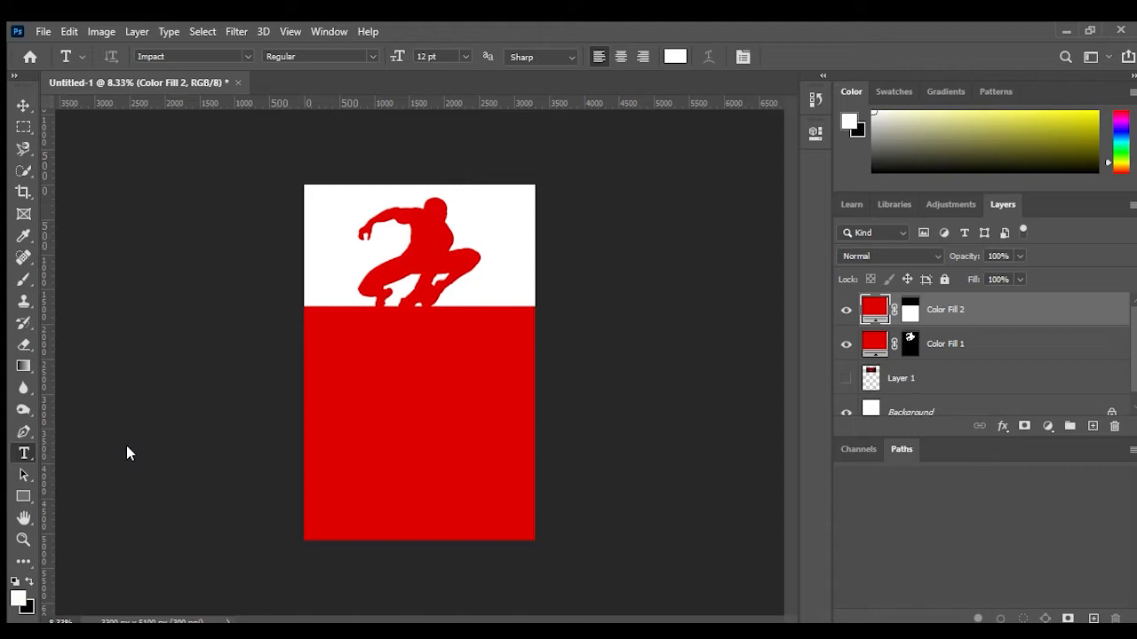
left_click(405, 377)
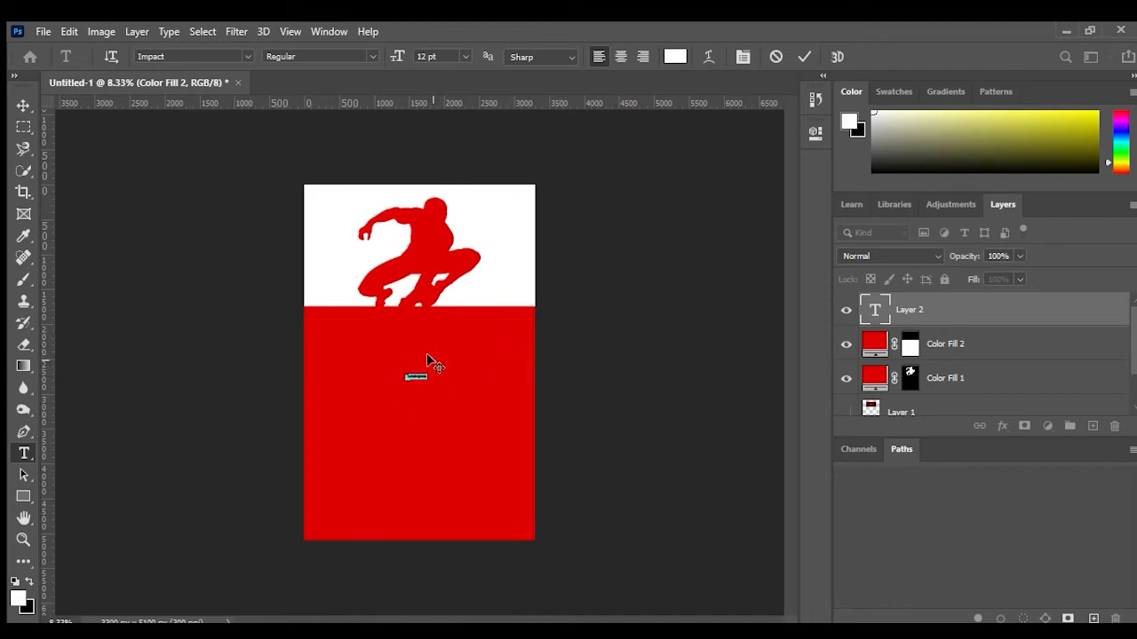
left_click(423, 56)
type("100")
key("Return")
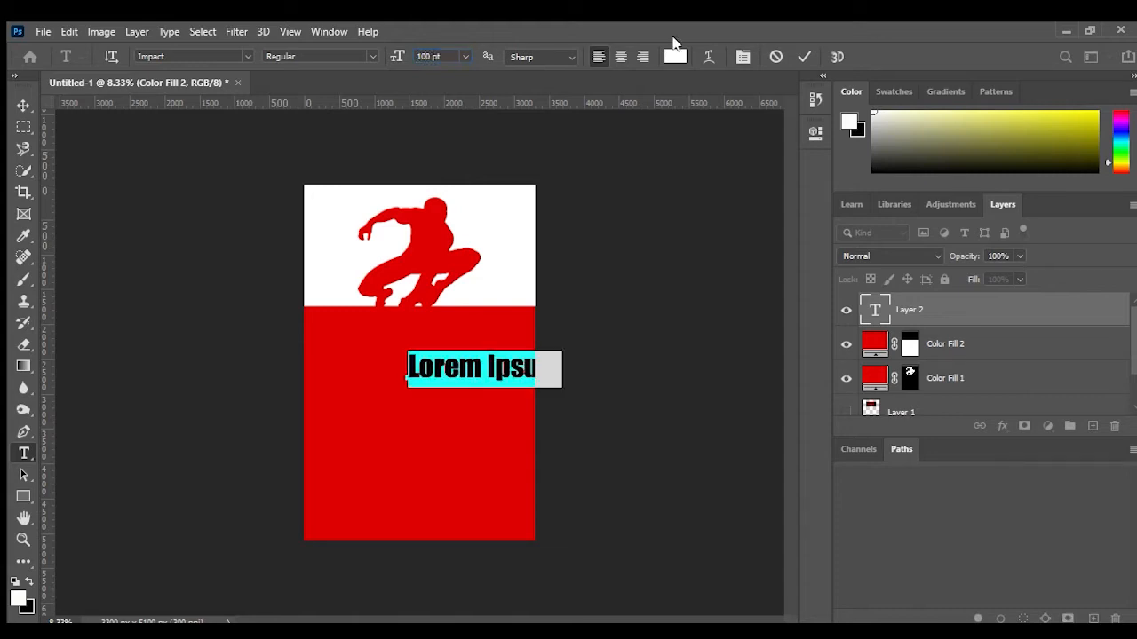
left_click_drag(493, 371, 432, 356)
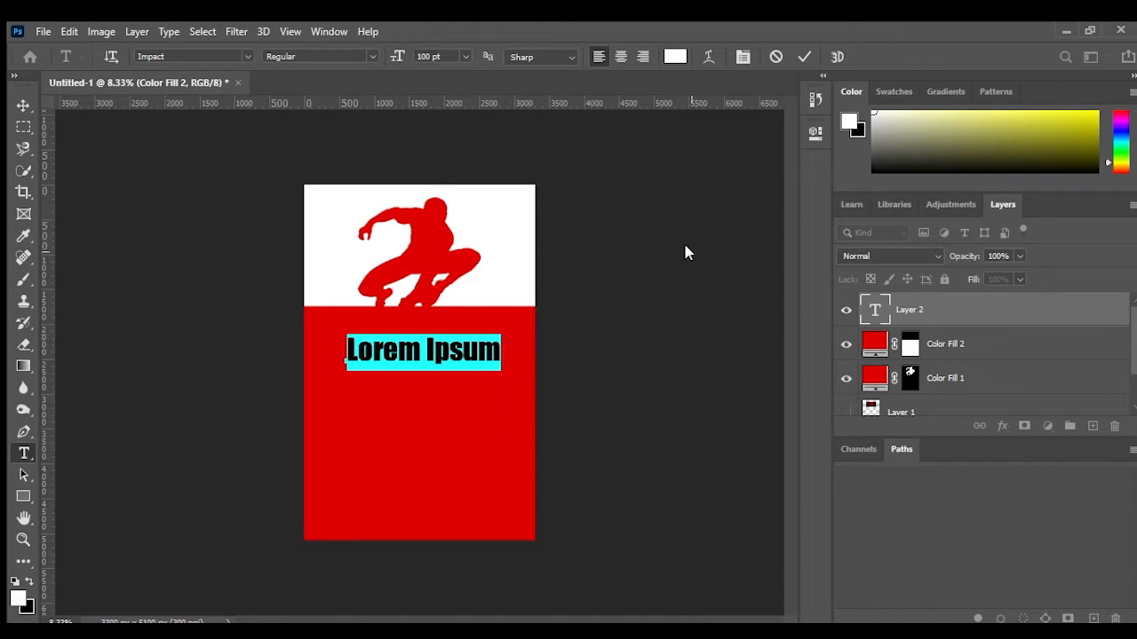
Step: Type the quote "With great power comes great responsibility."
type("Gr")
key("BackSpace")
key("BackSpace")
type("W")
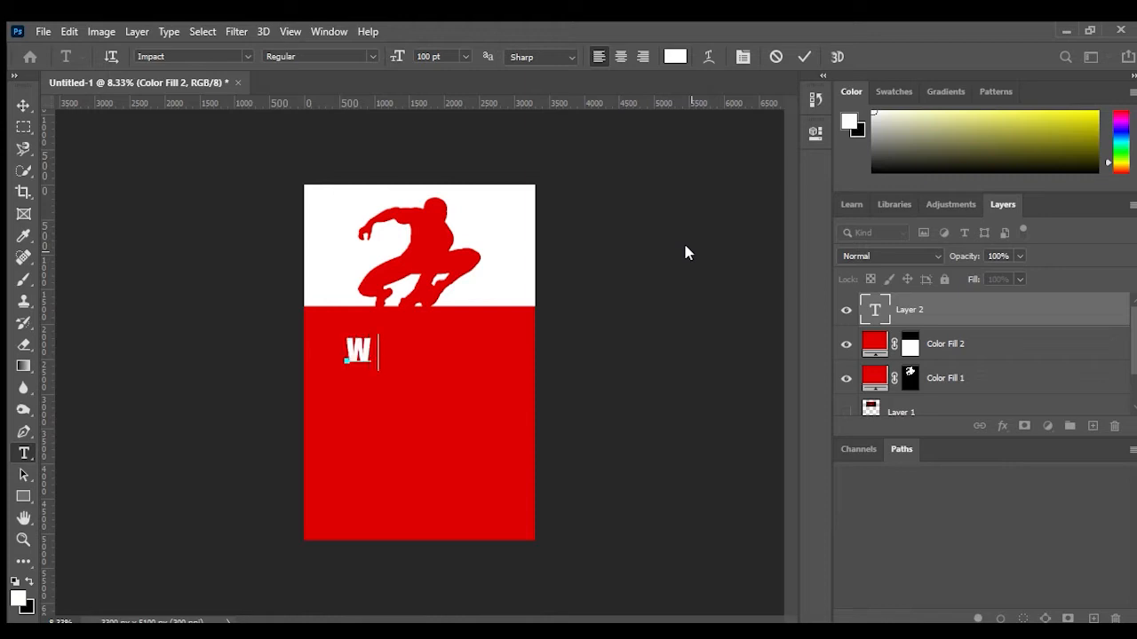
type("ith ")
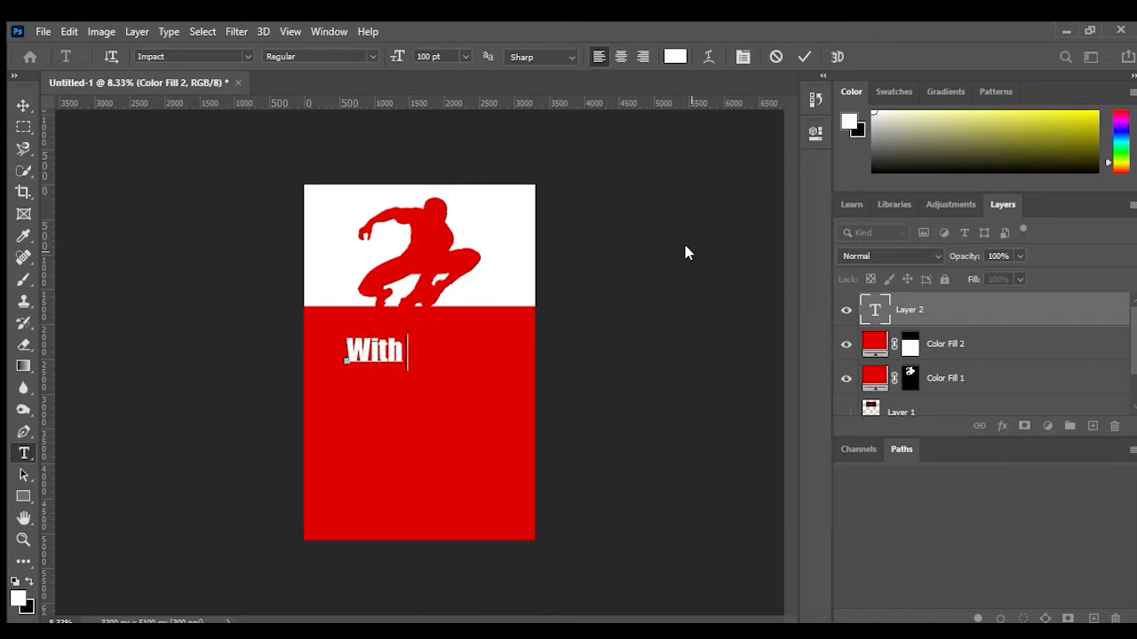
type("great ")
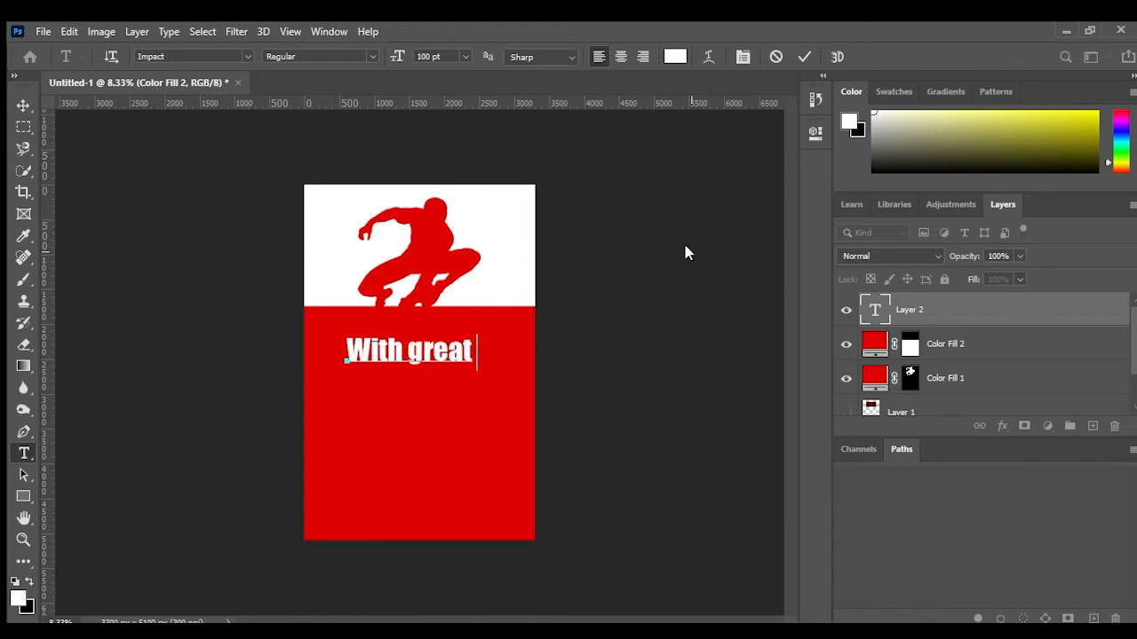
type("powe")
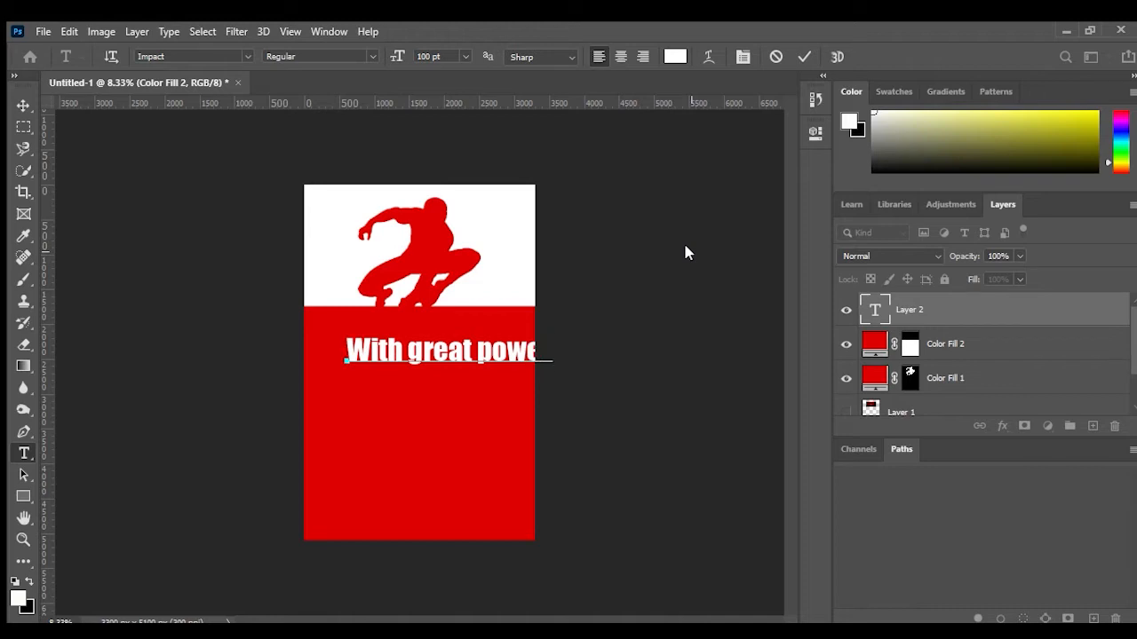
type("r comes grea")
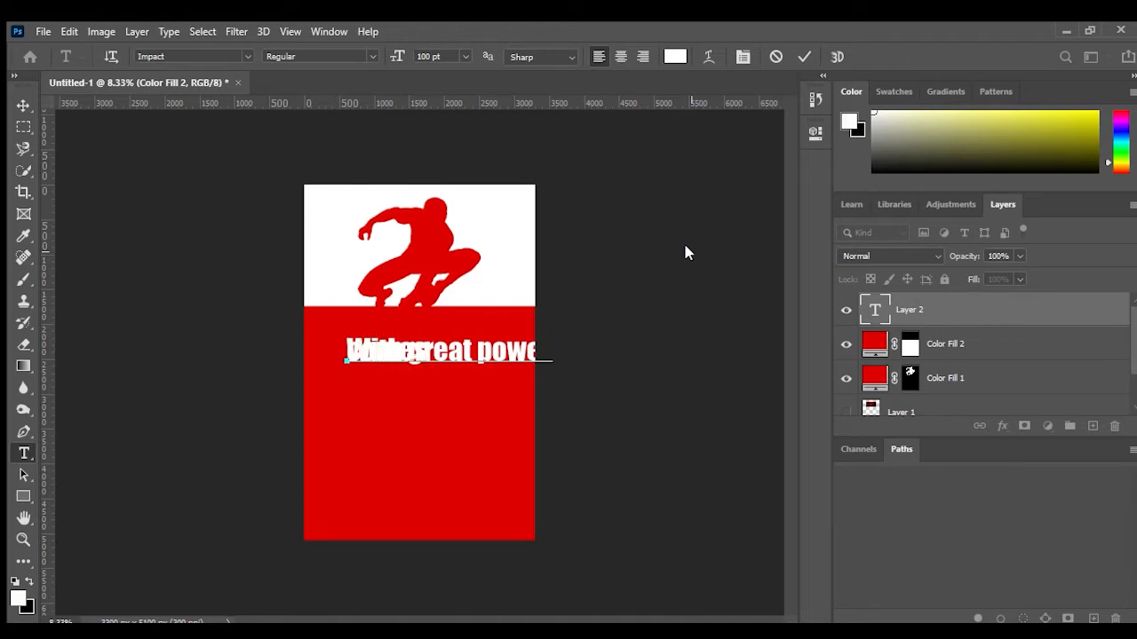
type("at re")
key("BackSpace")
key("BackSpace")
type("r")
key("BackSpace")
key("Return")
type("responsibility")
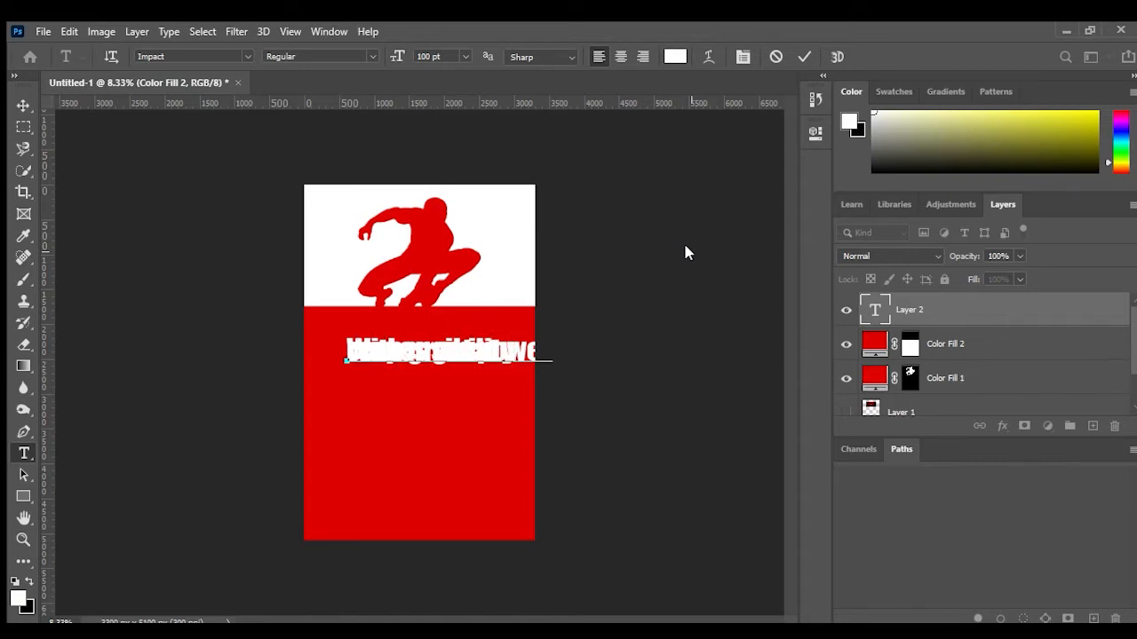
Step: Select all the quote text, increase its line spacing so it wraps onto three lines, and move it left
left_click(876, 307)
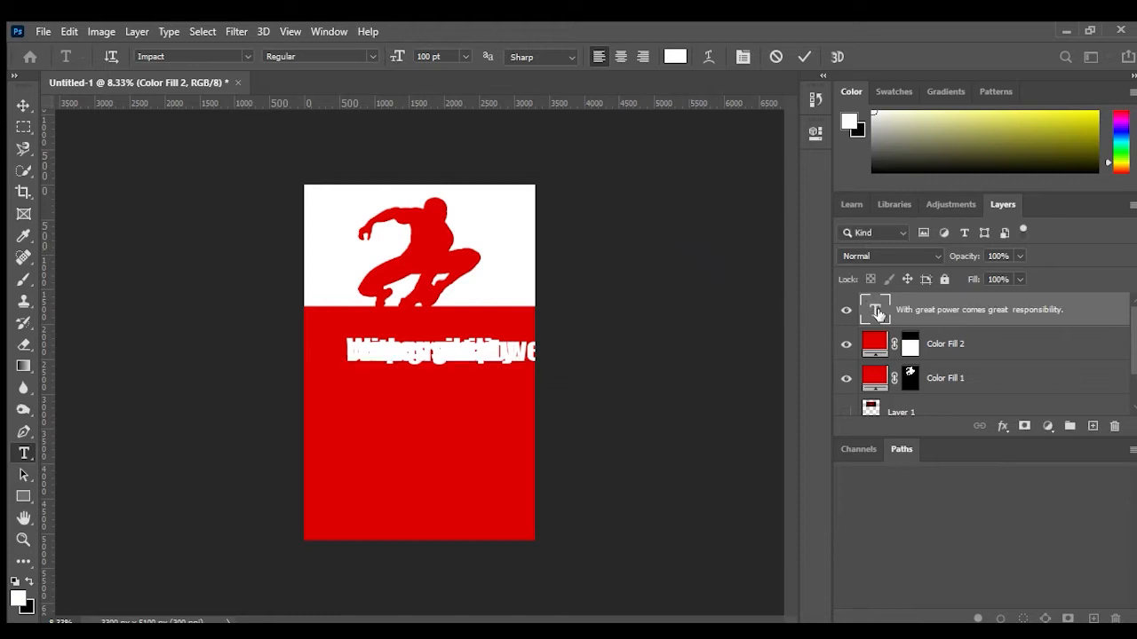
double_click(875, 311)
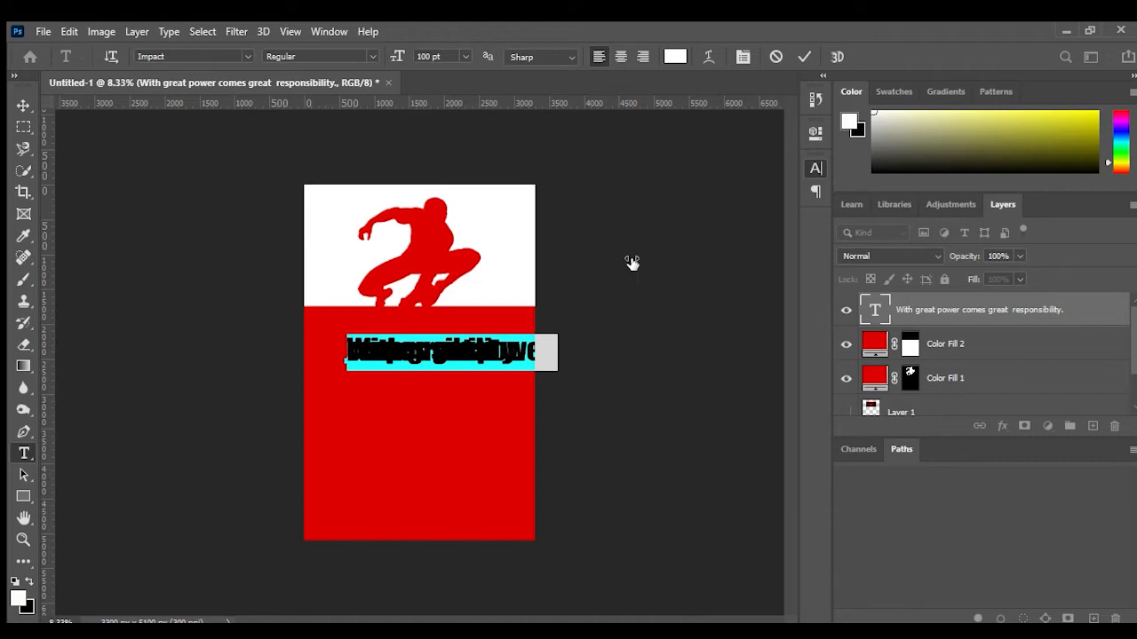
left_click_drag(637, 265, 627, 236)
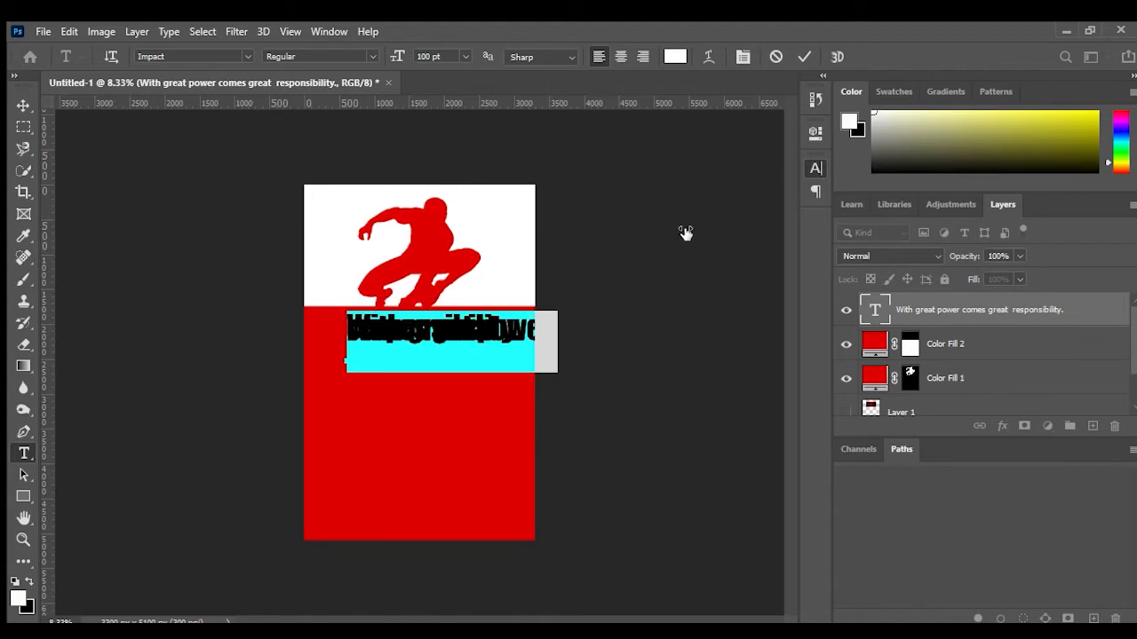
left_click_drag(725, 205, 748, 217)
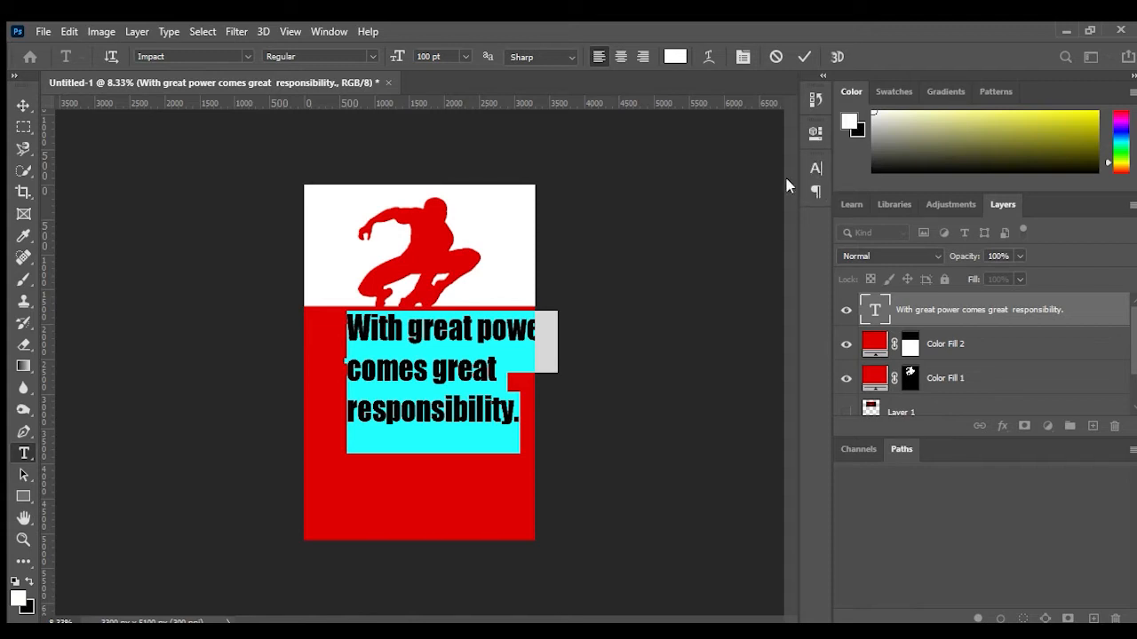
mouse_move(428, 375)
left_mouse_down()
mouse_move(421, 383)
mouse_move(413, 364)
left_mouse_up()
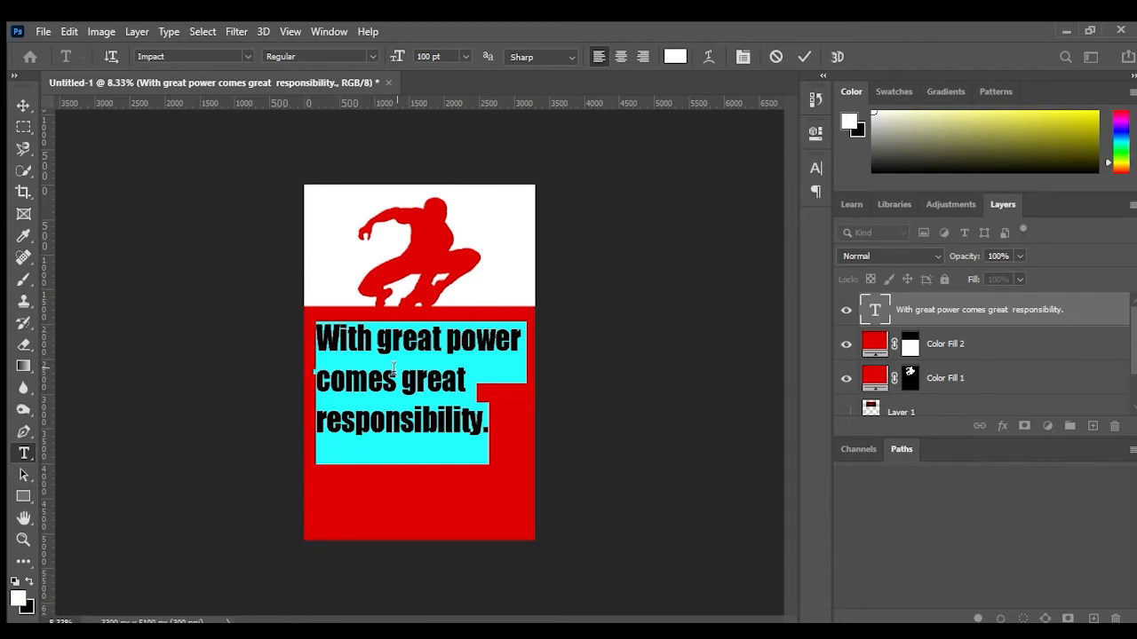
Step: Insert a line break before "power" so it sits on its own line
left_click(445, 341)
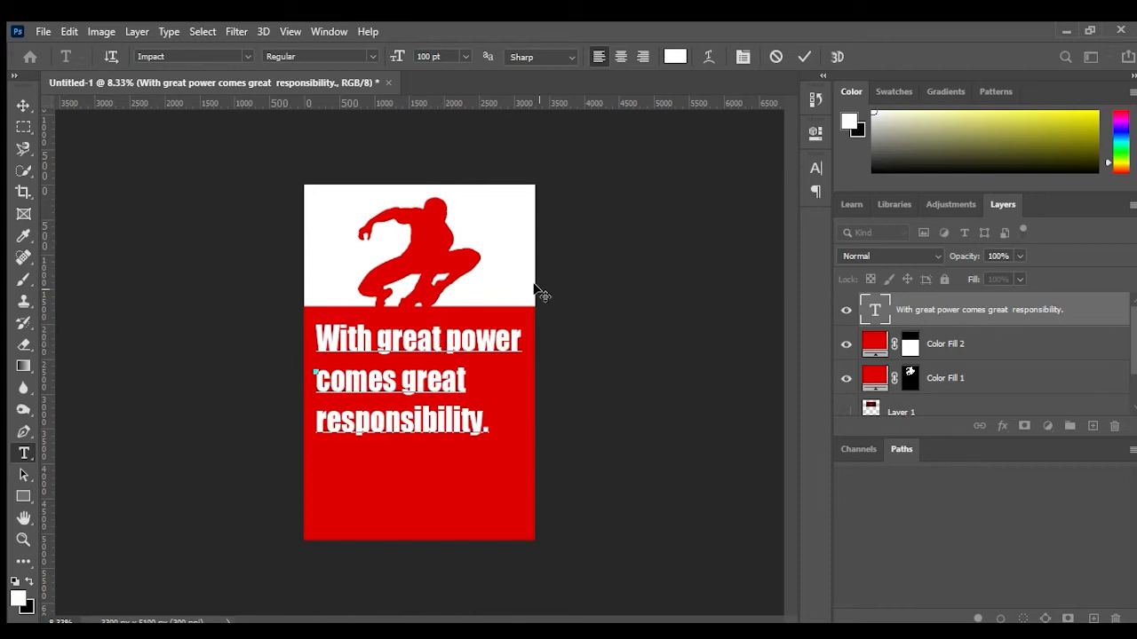
key("Return")
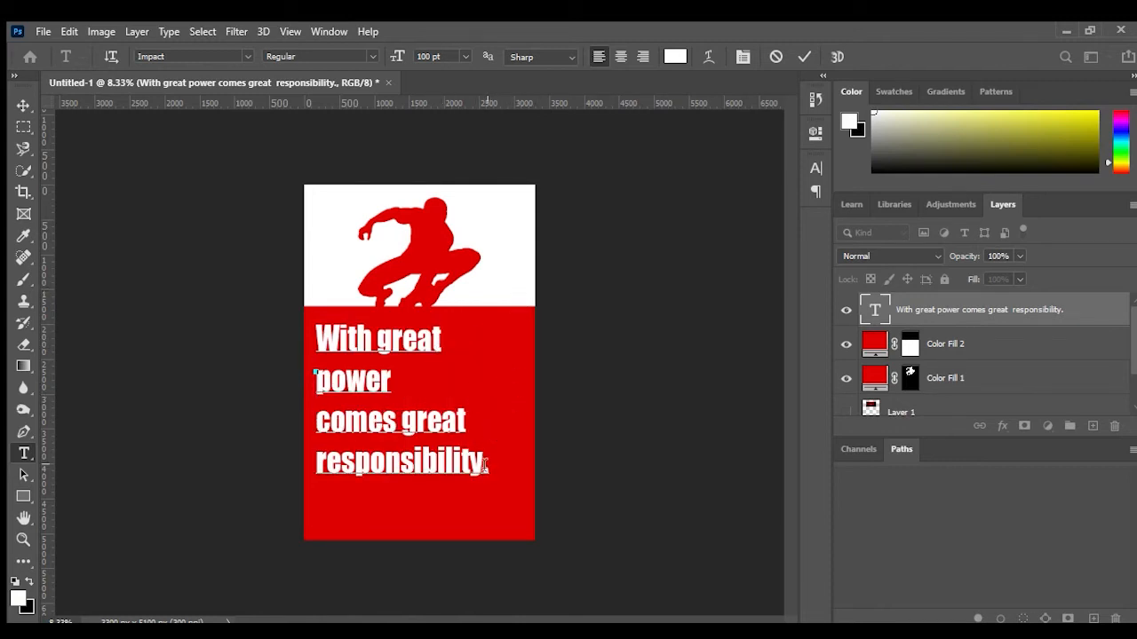
left_click_drag(317, 336, 555, 495)
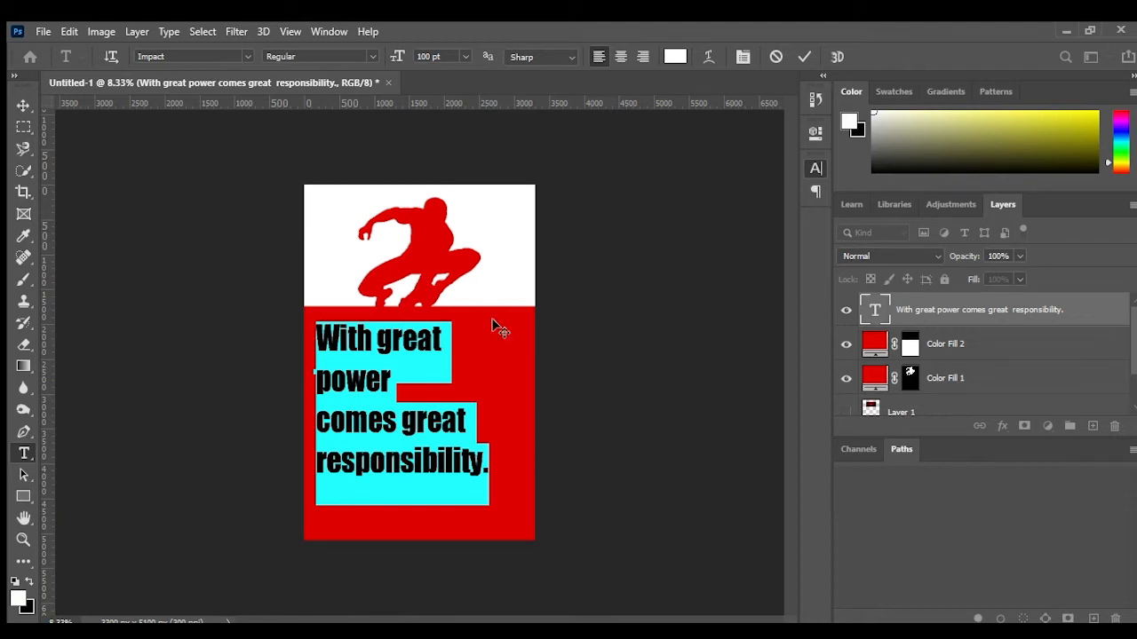
Step: Select "power", enlarge it to 125 pt and set it to all caps
left_click(392, 387)
left_click_drag(392, 386, 281, 399)
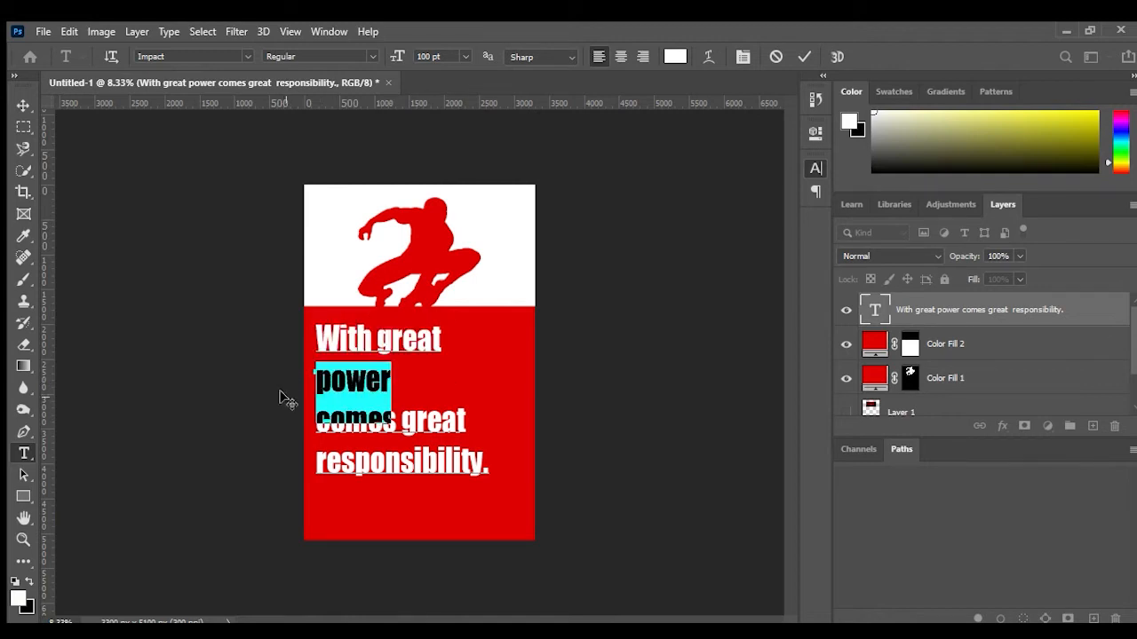
left_click_drag(629, 213, 650, 216)
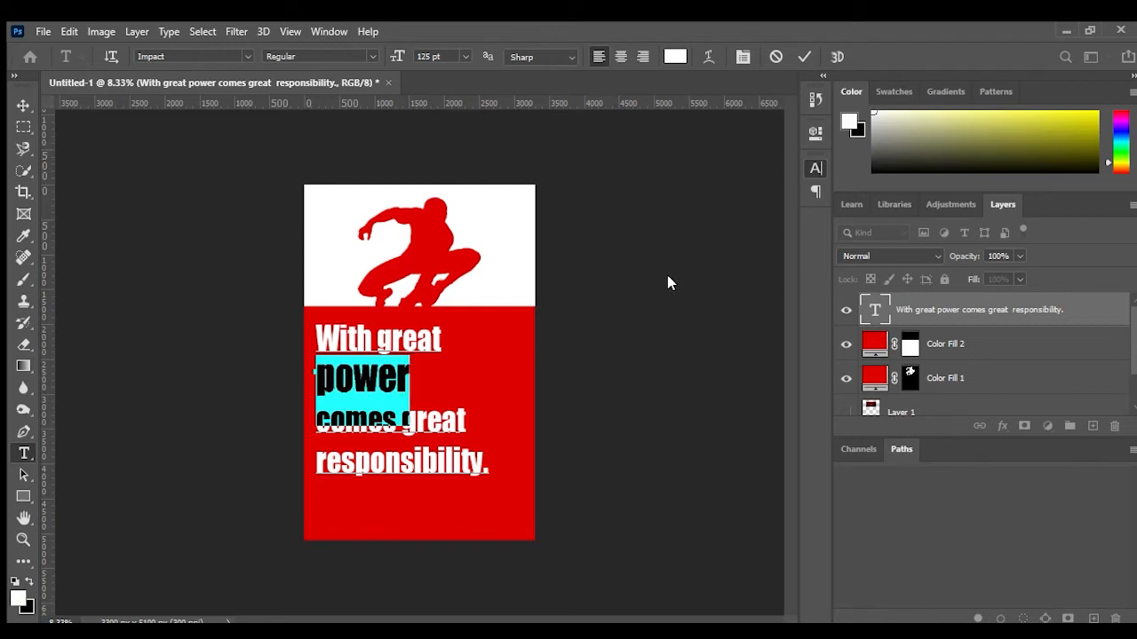
key("ctrl+shift+k")
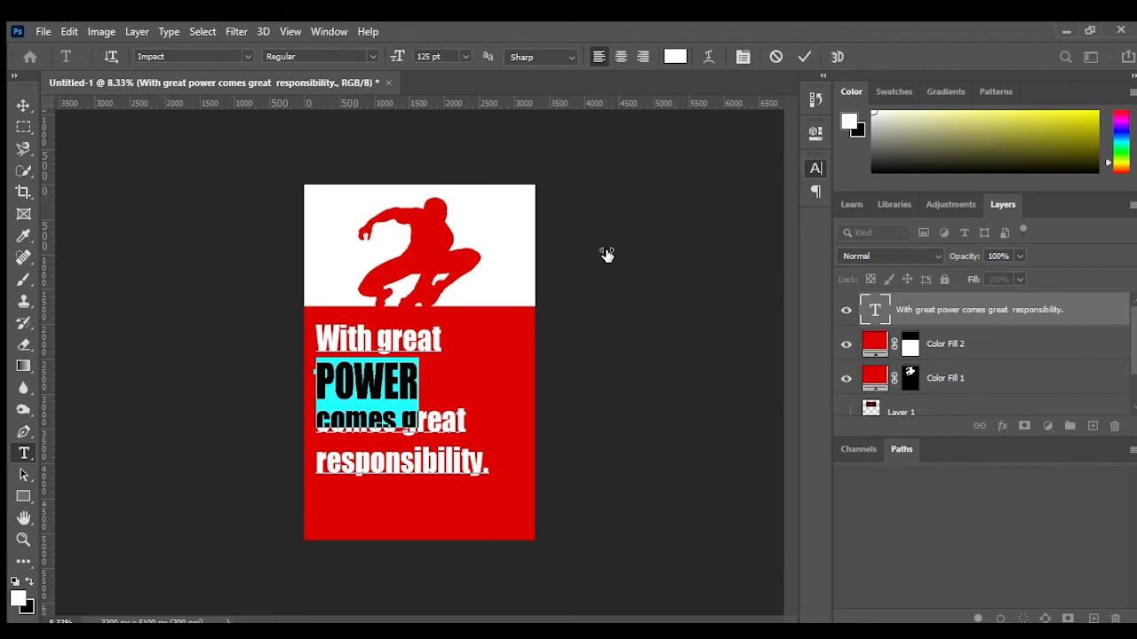
Step: Try lowering and raising the line spacing below "POWER" by three steps each
key("alt+Down")
key("alt+Down")
key("alt+Down")
key("alt+Down")
key("alt+Down")
key("alt+Down")
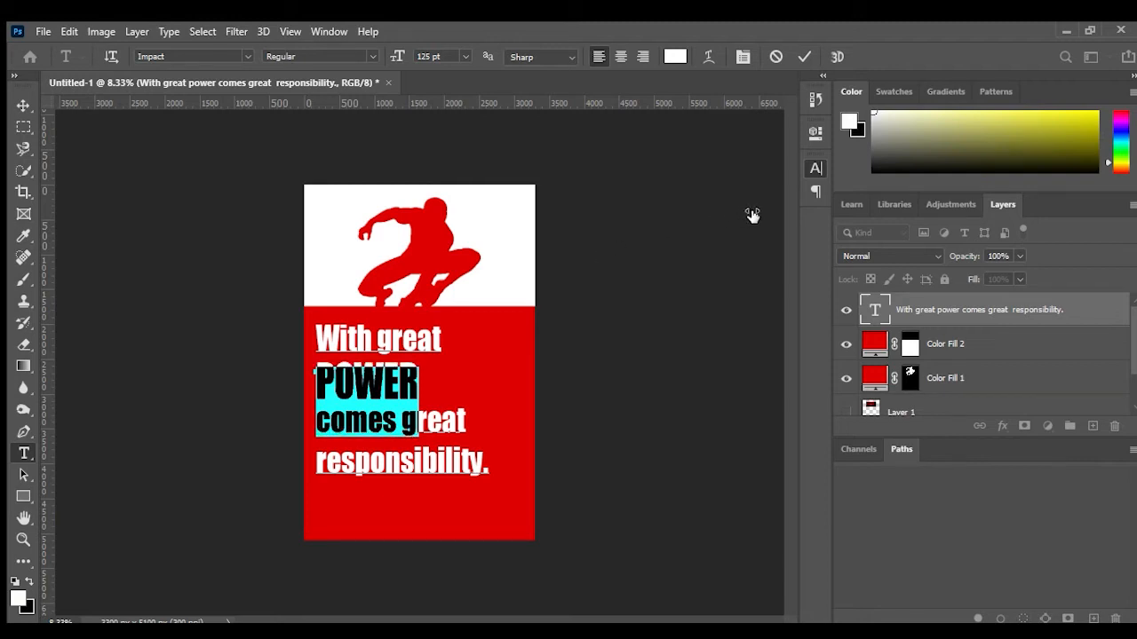
key("alt+Up")
key("alt+Up")
key("alt+Up")
key("alt+Up")
key("alt+Up")
key("alt+Up")
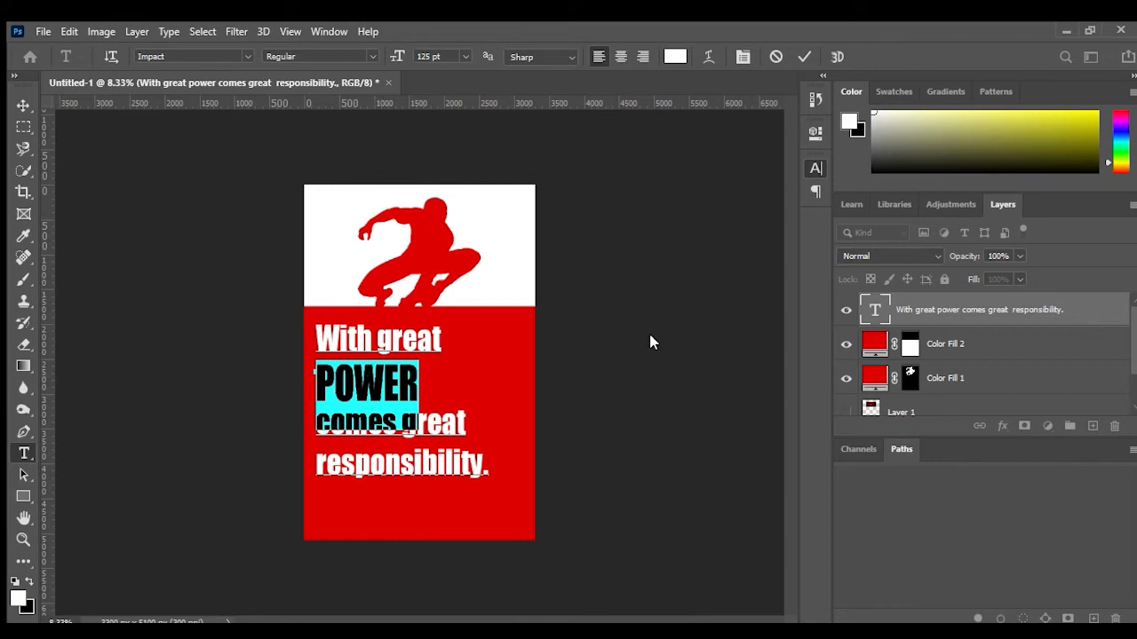
Step: Widen the letter tracking of "POWER" and commit the text
left_click_drag(726, 227, 745, 231)
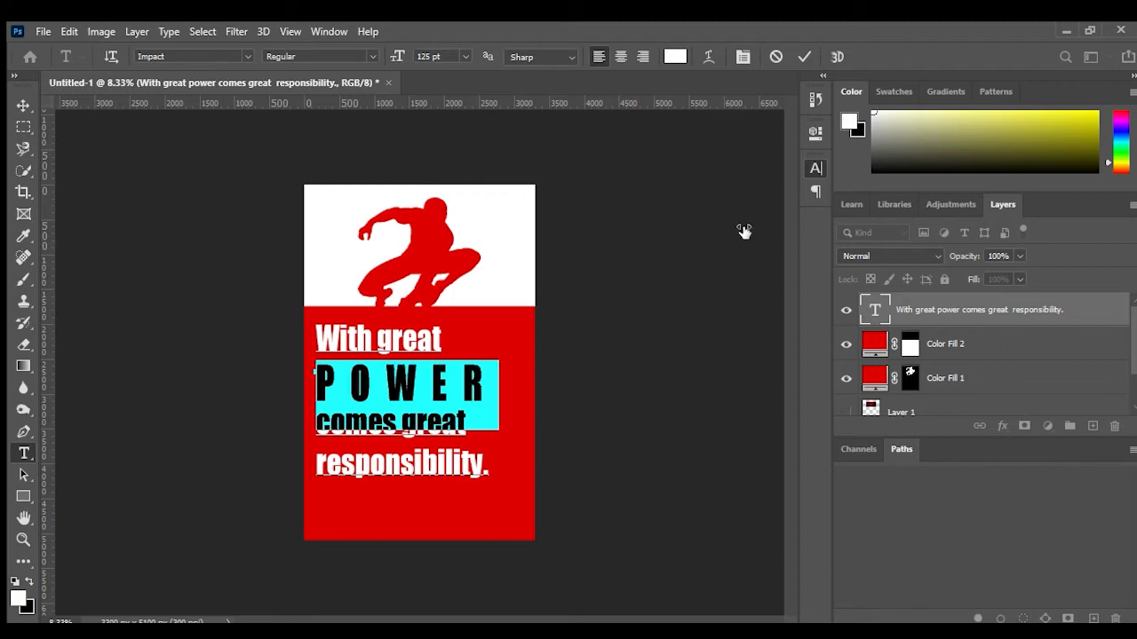
left_click_drag(744, 231, 746, 234)
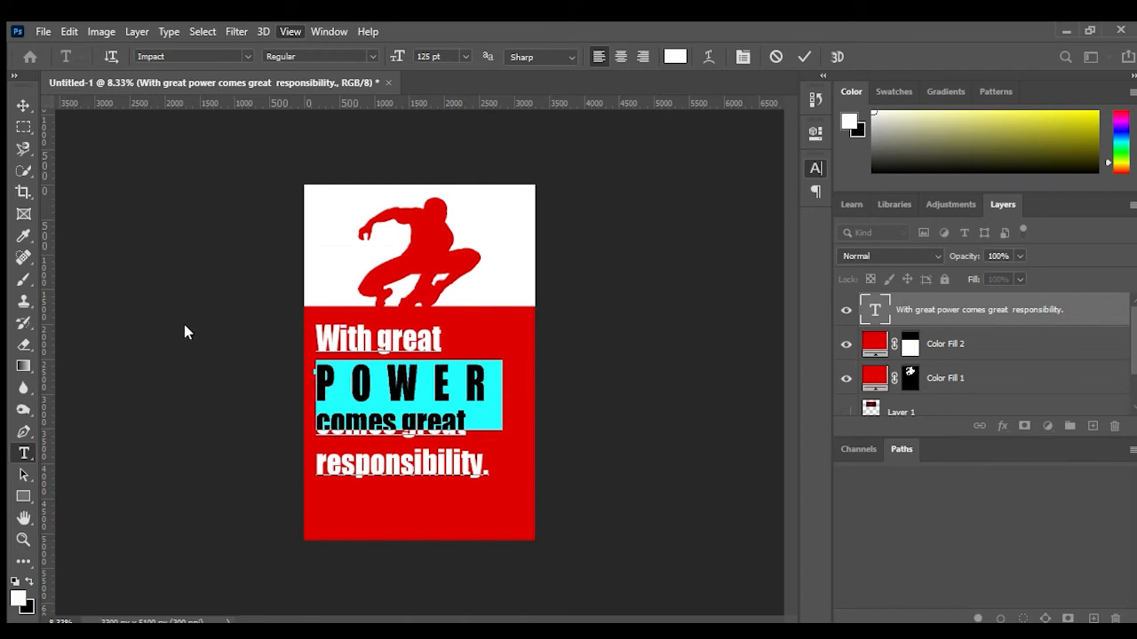
key("ctrl+Return")
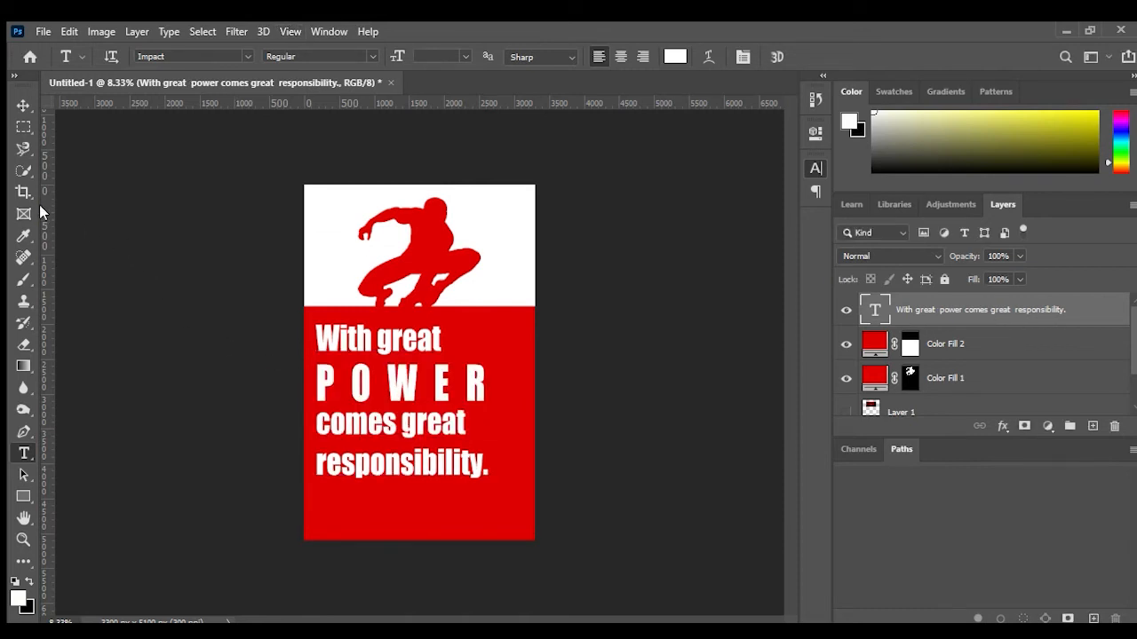
Step: Add a vertical guide at the right end of the text and widen "POWER" tracking to reach it
left_click_drag(40, 204, 481, 310)
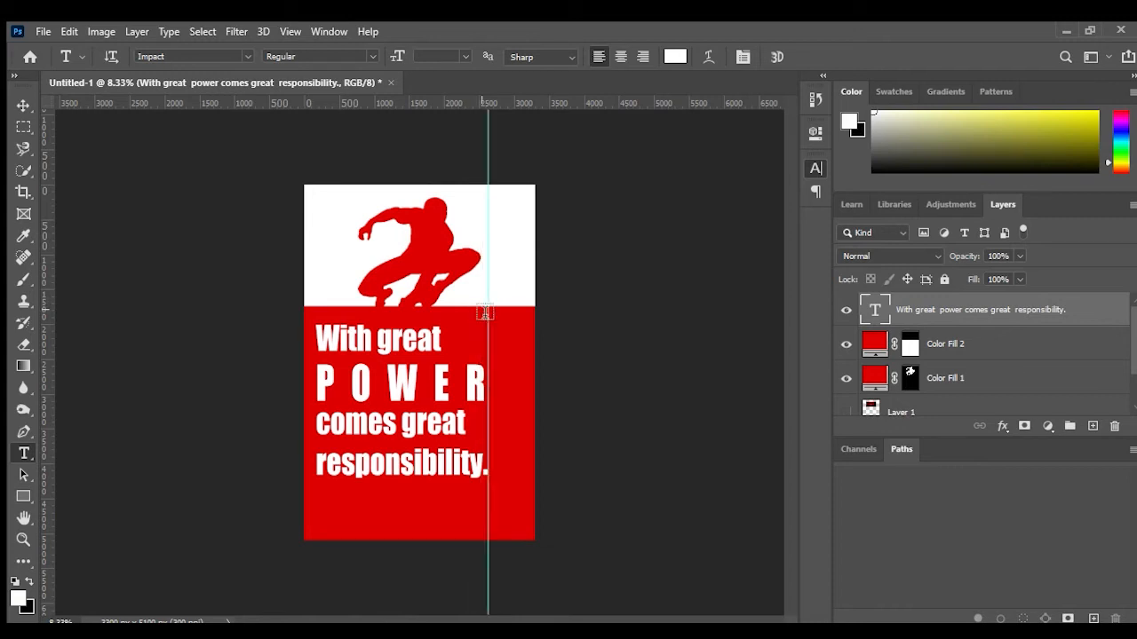
left_click(470, 383)
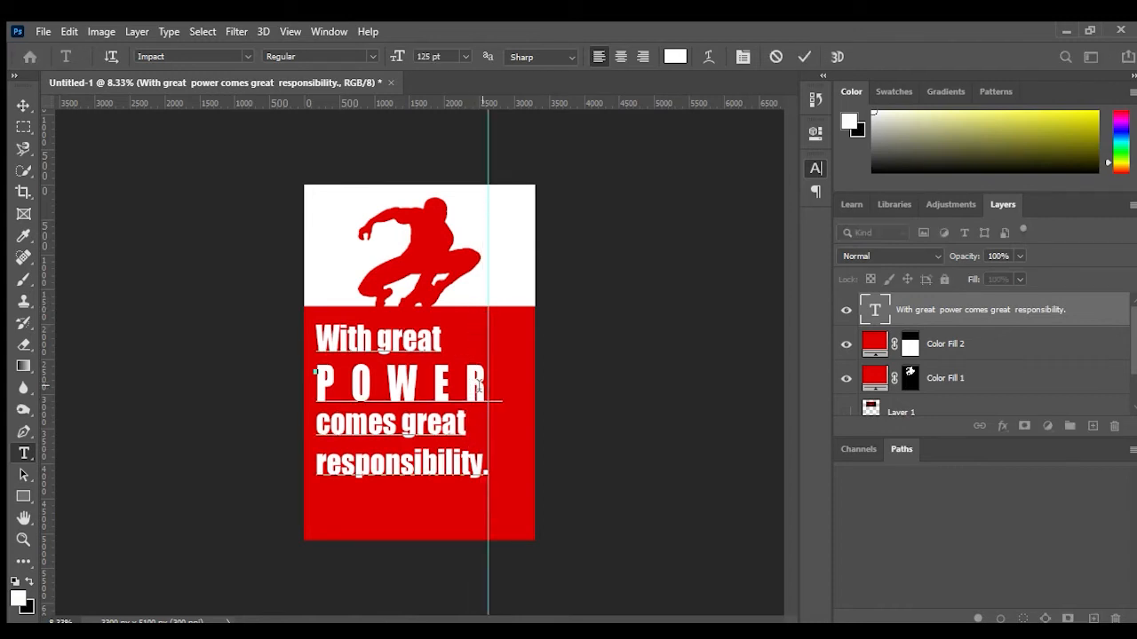
left_click_drag(316, 377, 512, 377)
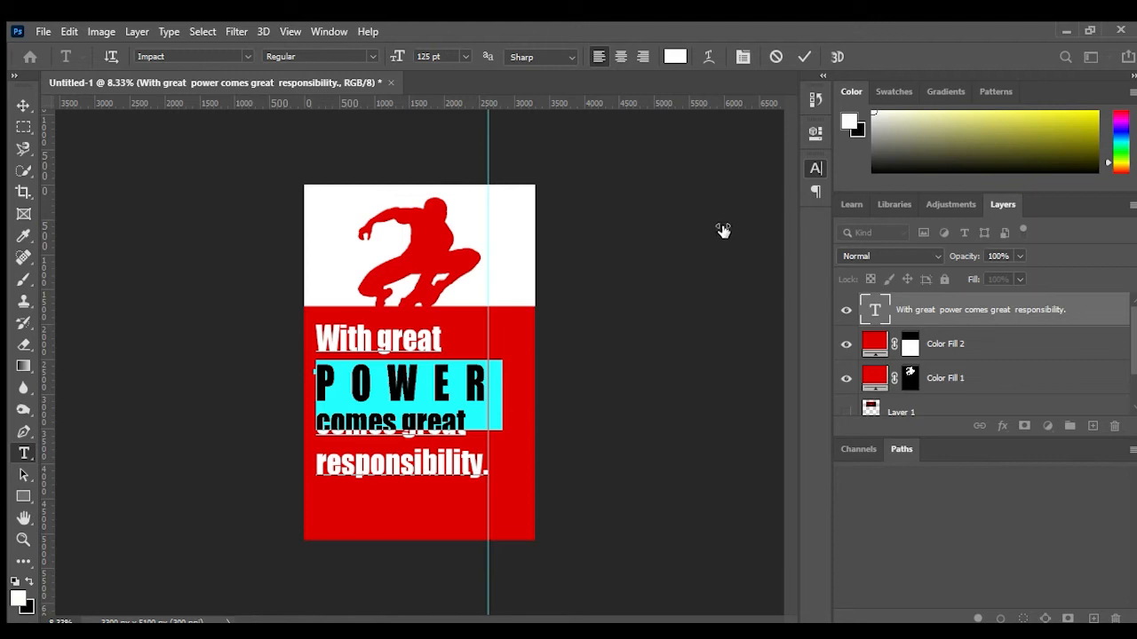
key("alt+Right")
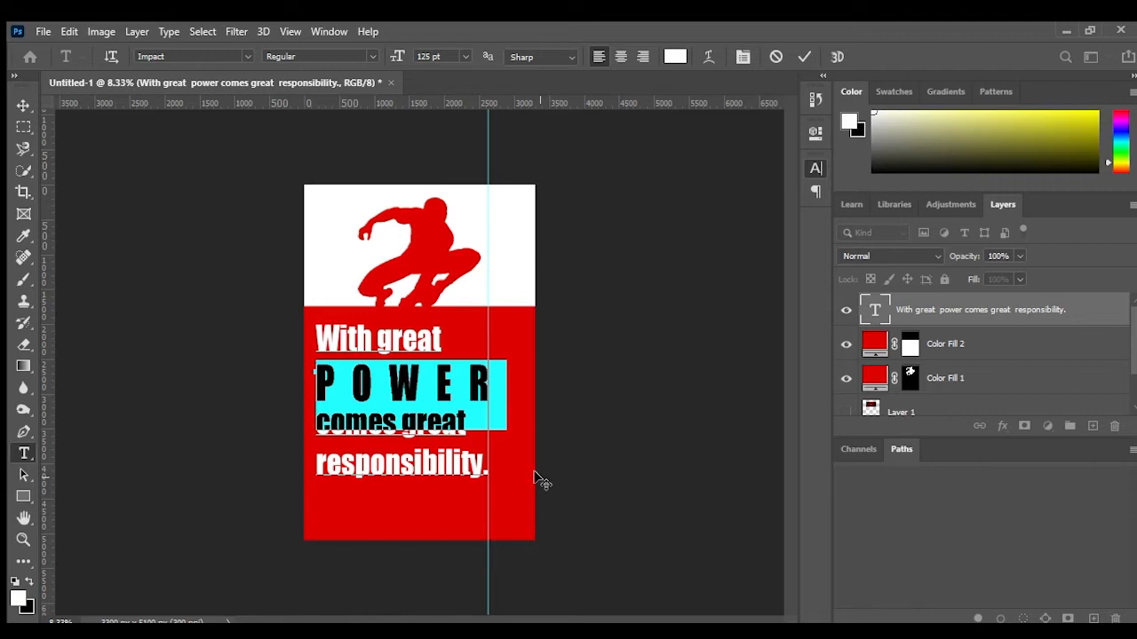
Step: Select "comes great" and reduce its font size to 71 pt
left_click(460, 435)
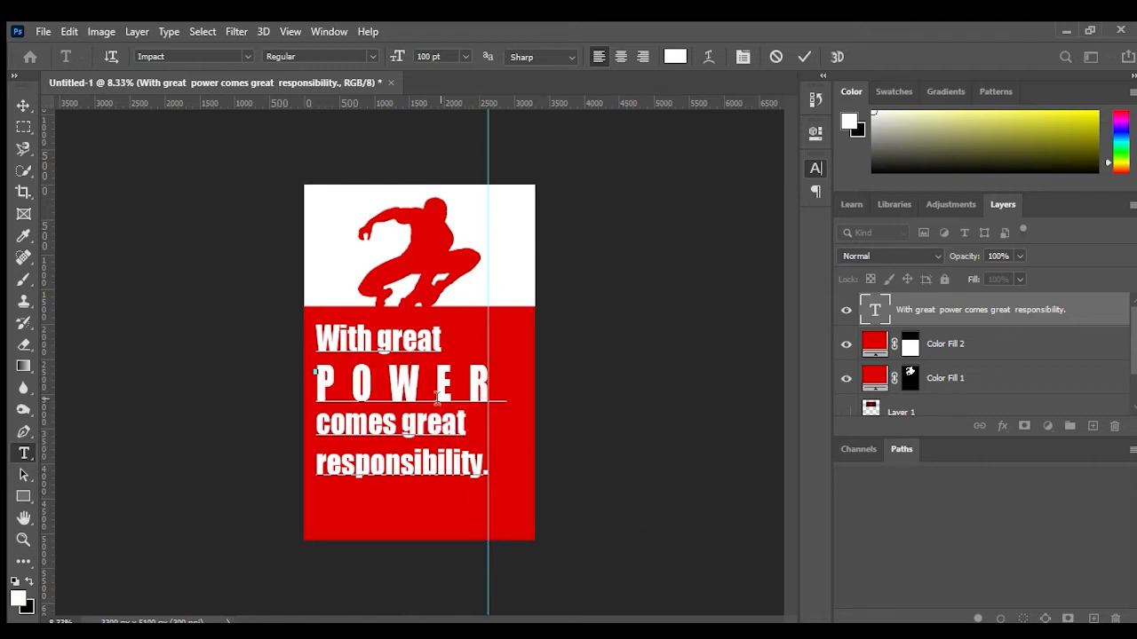
left_click(468, 428, "shift")
left_click_drag(463, 456, 291, 429)
key("ctrl+shift+comma")
key("ctrl+shift+comma")
key("ctrl+shift+comma")
key("ctrl+shift+comma")
key("ctrl+shift+comma")
key("ctrl+shift+comma")
key("ctrl+shift+comma")
key("ctrl+shift+comma")
key("ctrl+shift+comma")
key("ctrl+shift+comma")
key("ctrl+shift+comma")
key("ctrl+shift+comma")
key("ctrl+shift+comma")
key("ctrl+shift+comma")
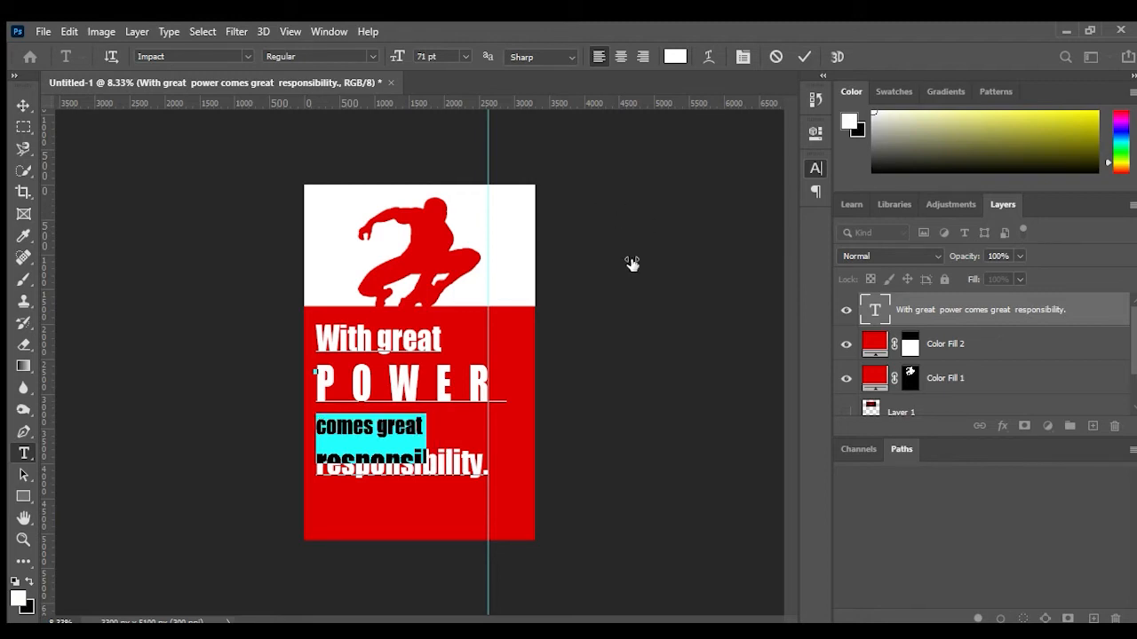
Step: Raise the baseline shift of the selected "comes great" text
key("alt+shift+Up")
key("alt+shift+Up")
key("alt+shift+Up")
key("alt+shift+Up")
key("alt+shift+Up")
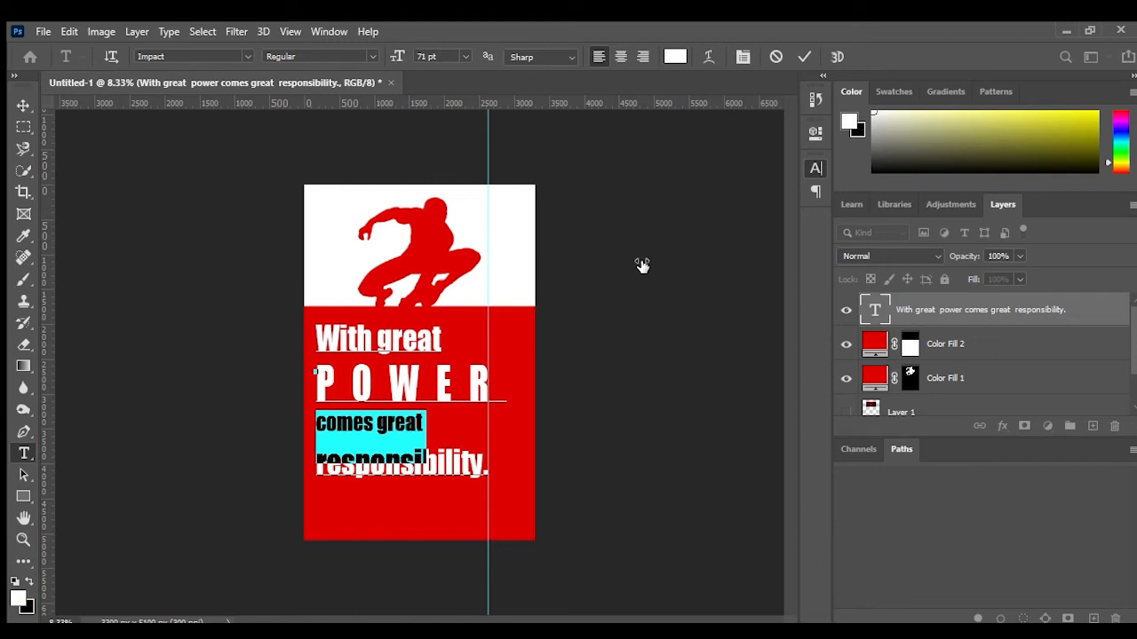
Step: Fine-tune the line spacing of the selected "comes great" line
key("alt+Down")
key("alt+Down")
key("alt+Down")
key("alt+Down")
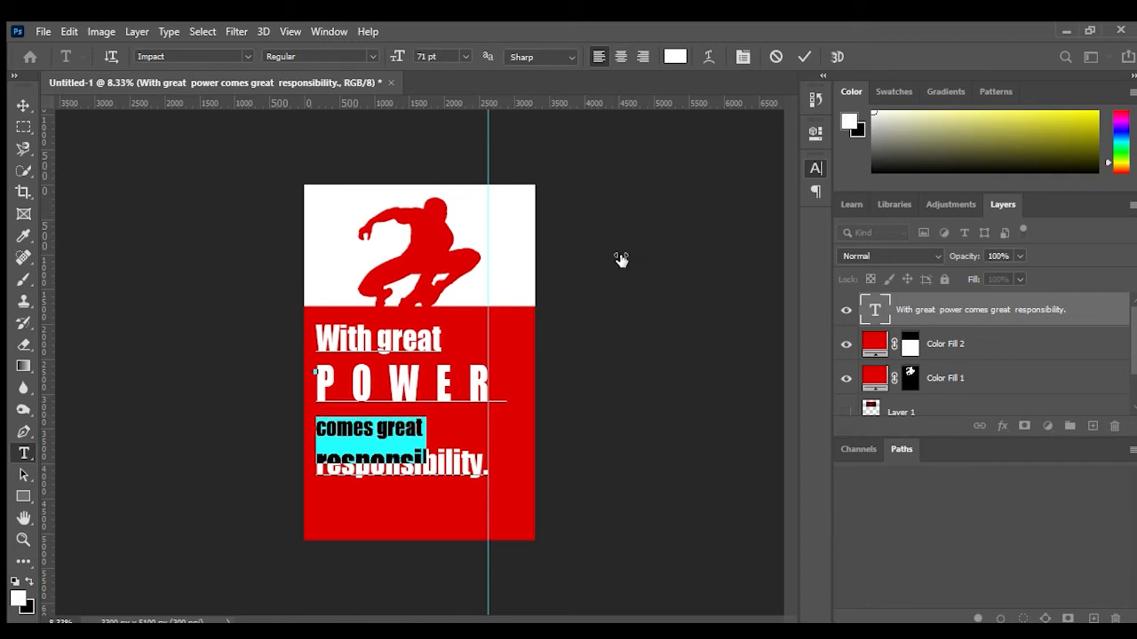
key("alt+Down")
key("alt+Down")
key("alt+Down")
key("alt+Up")
key("alt+Up")
key("alt+Up")
key("alt+Up")
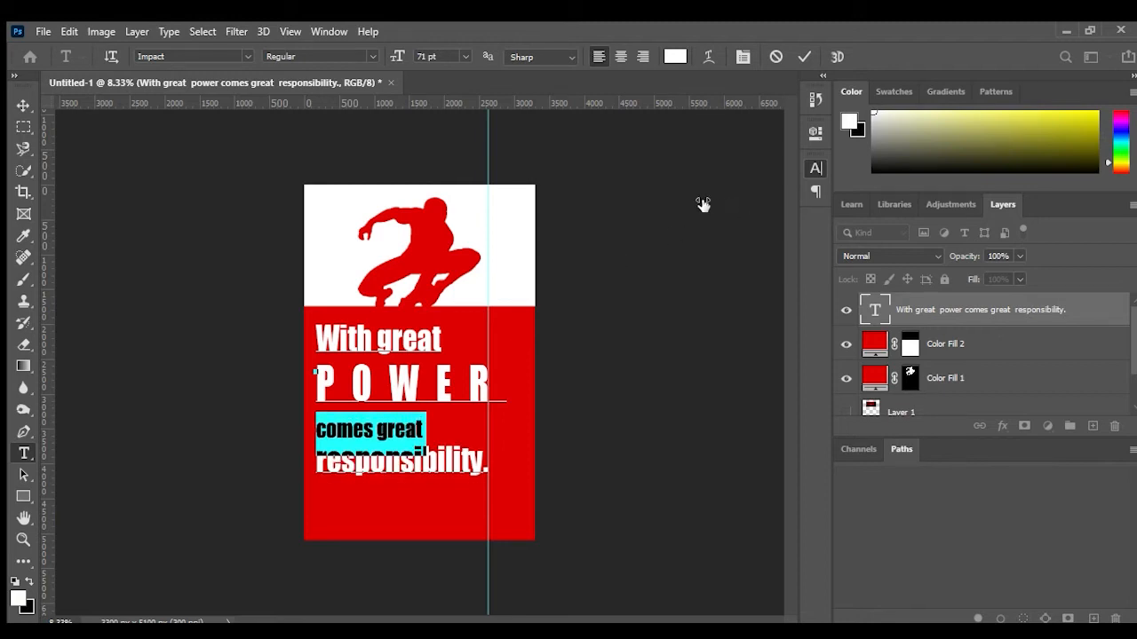
Step: Tighten the line spacing of "comes great" slightly and widen its tracking to reach the guide
key("alt+Up")
key("alt+Up")
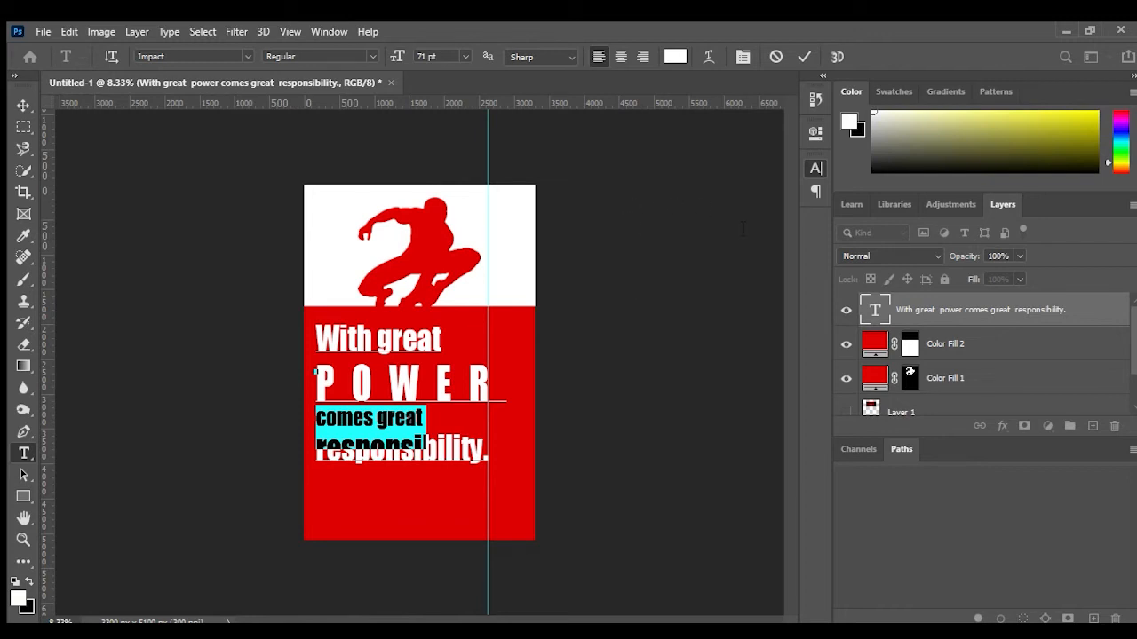
key("alt+Right")
key("alt+Right")
key("alt+Right")
key("alt+Right")
key("alt+Right")
key("alt+Right")
key("alt+Right")
key("alt+Right")
key("alt+Right")
key("alt+Right")
key("alt+Right")
key("alt+Right")
left_click_drag(735, 228, 739, 228)
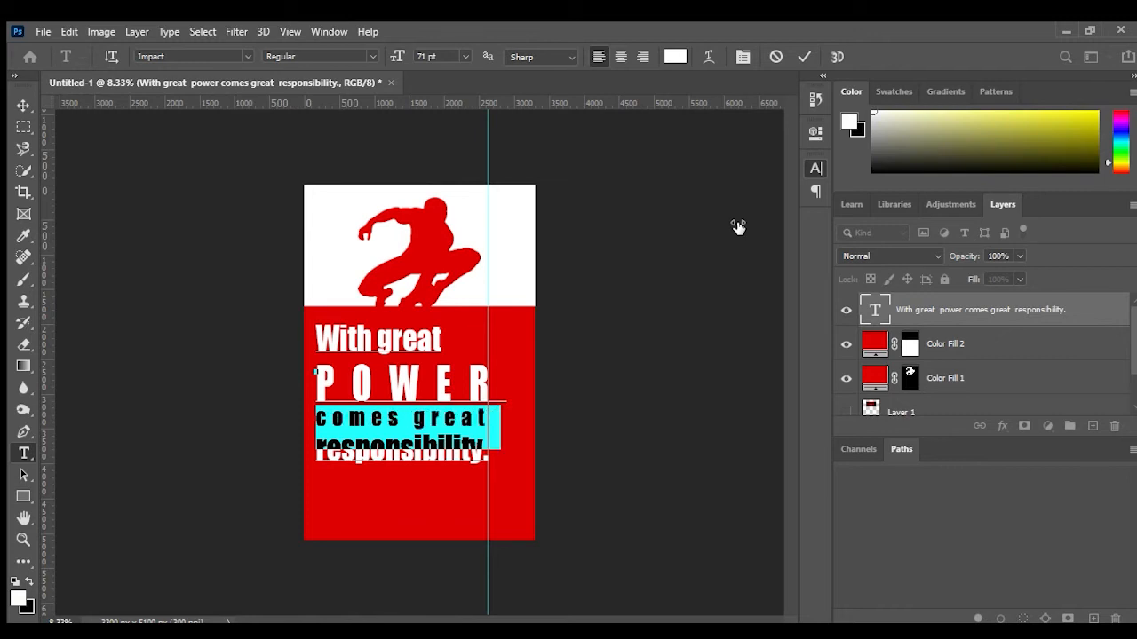
left_click_drag(738, 228, 740, 229)
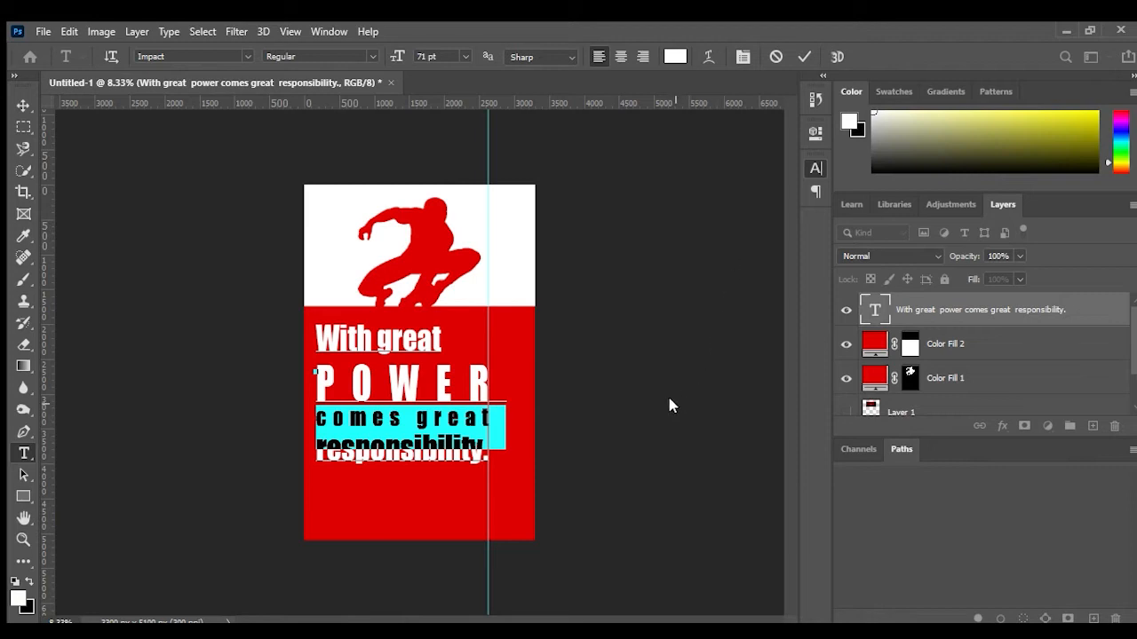
left_click(450, 425)
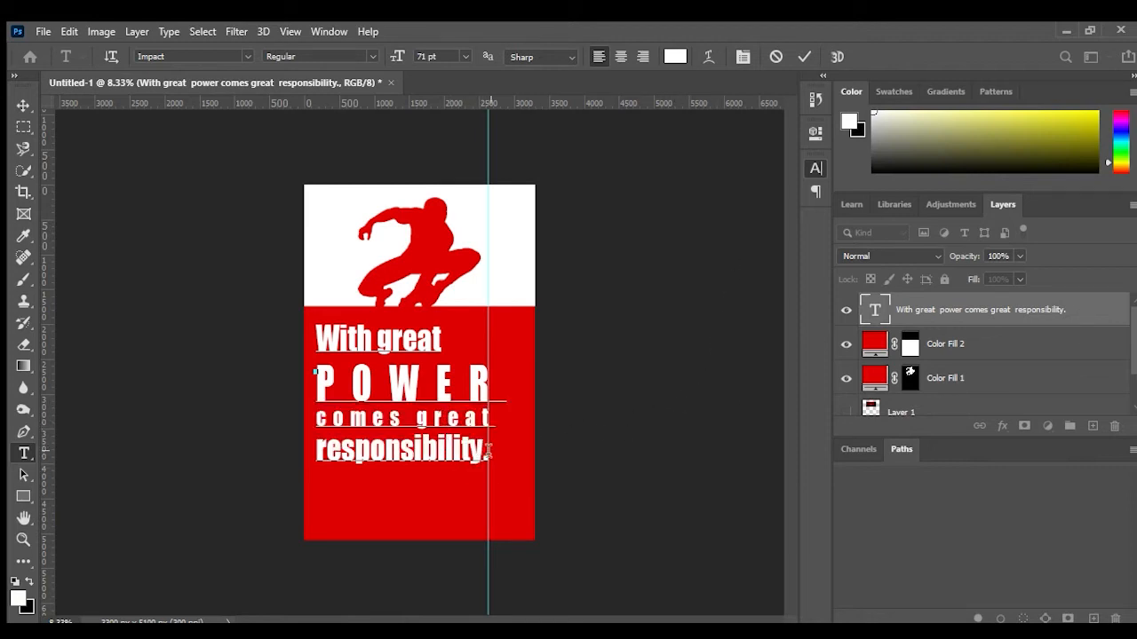
Step: Select "With great" and lower its baseline shift slightly
left_click(417, 342)
left_click_drag(441, 340, 303, 347)
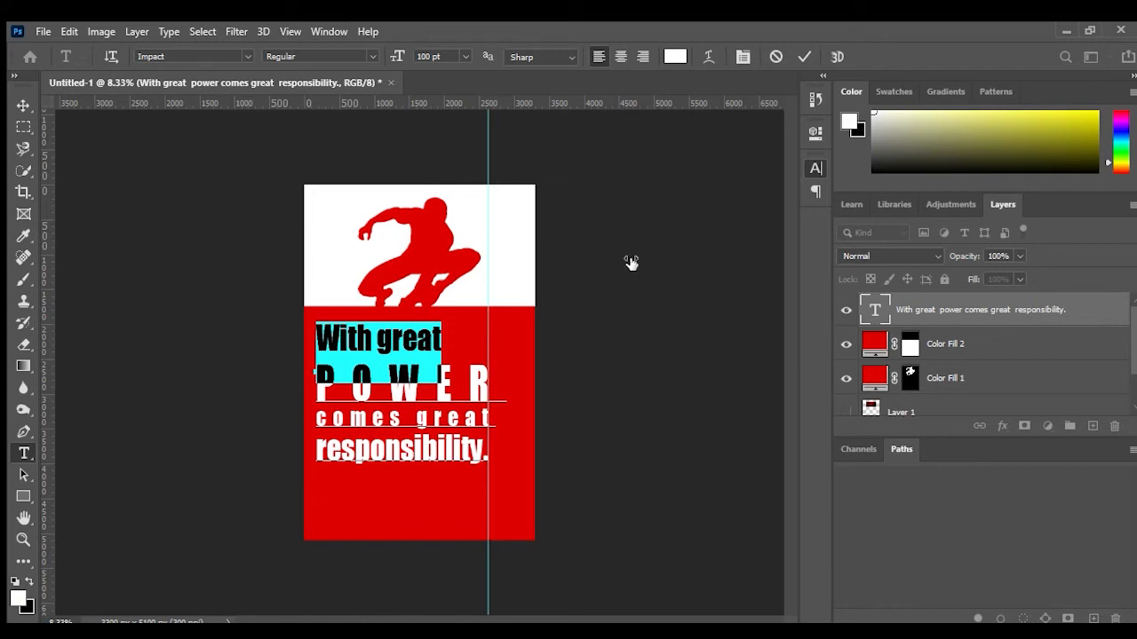
key("shift+alt+Down")
key("shift+alt+Down")
key("shift+alt+Down")
key("shift+alt+Down")
key("shift+alt+Down")
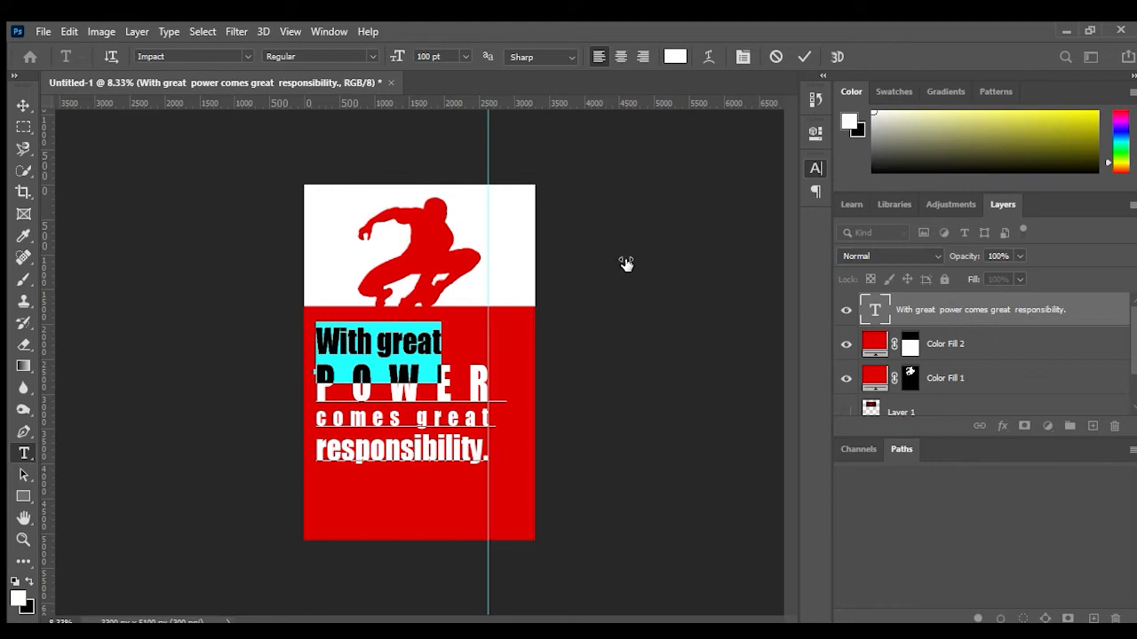
key("ctrl+shift+k")
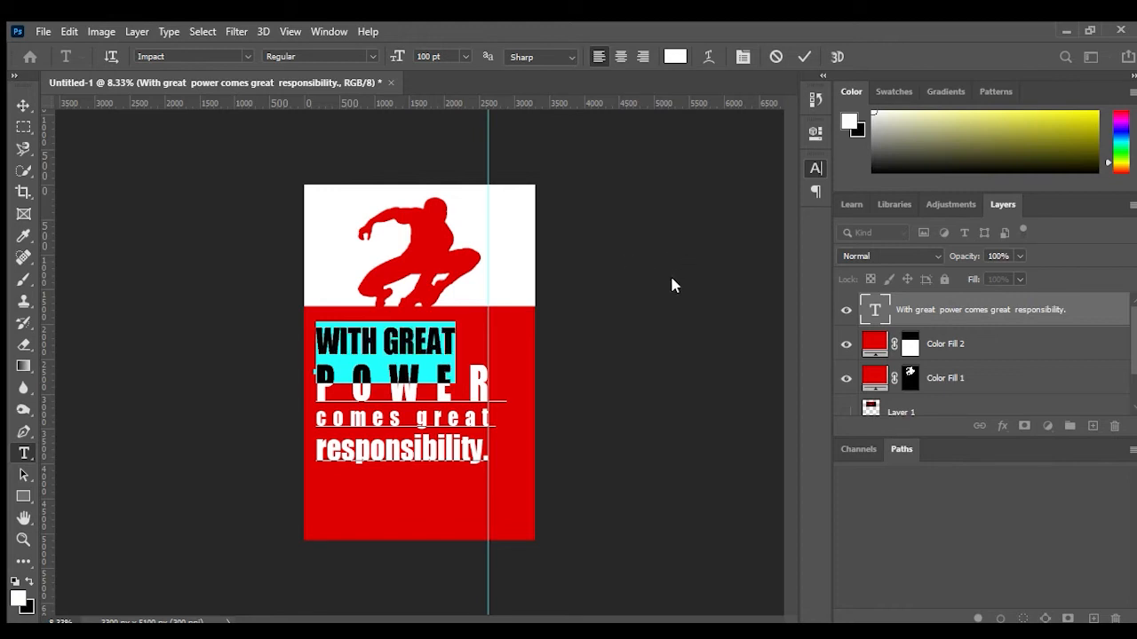
key("ctrl+shift+k")
Step: Widen the tracking of "With great" so the line reaches the guide
key("alt+Right")
key("alt+Right")
key("alt+Right")
key("alt+Right")
key("alt+Right")
key("alt+Right")
key("alt+Right")
key("alt+Right")
key("alt+Right")
key("alt+Right")
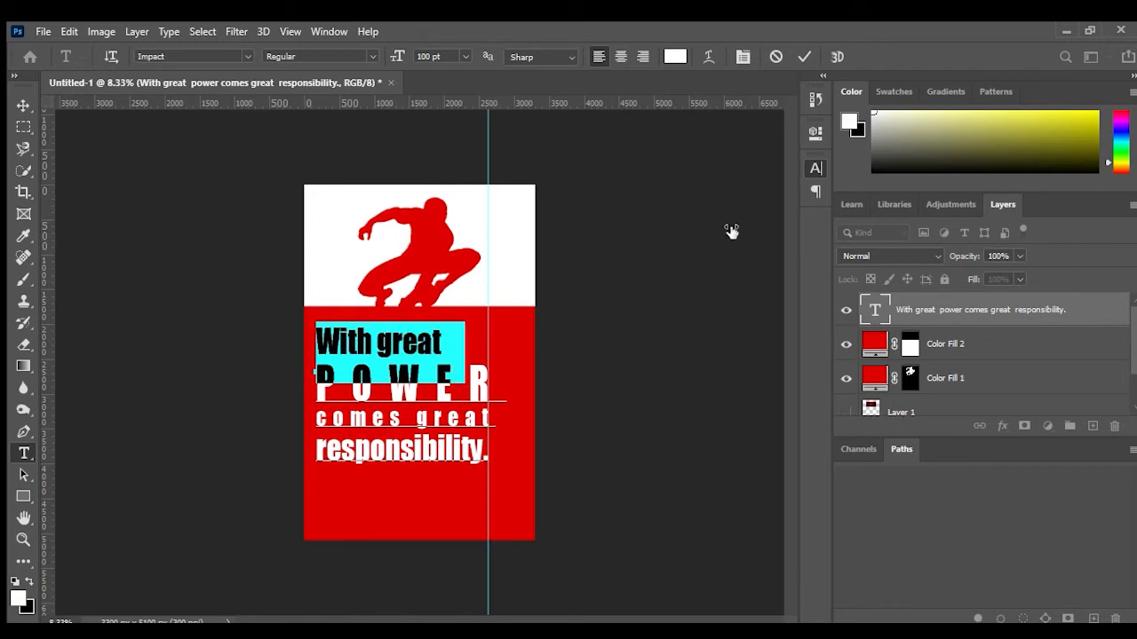
key("alt+Left")
key("alt+Left")
key("alt+Left")
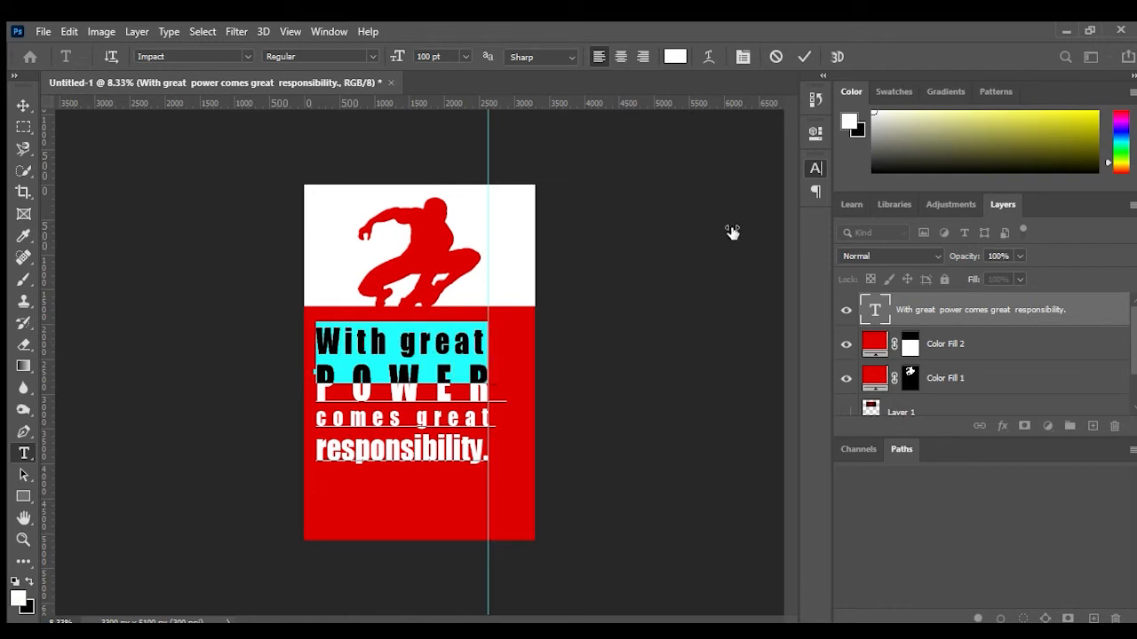
key("alt+Right")
key("alt+Right")
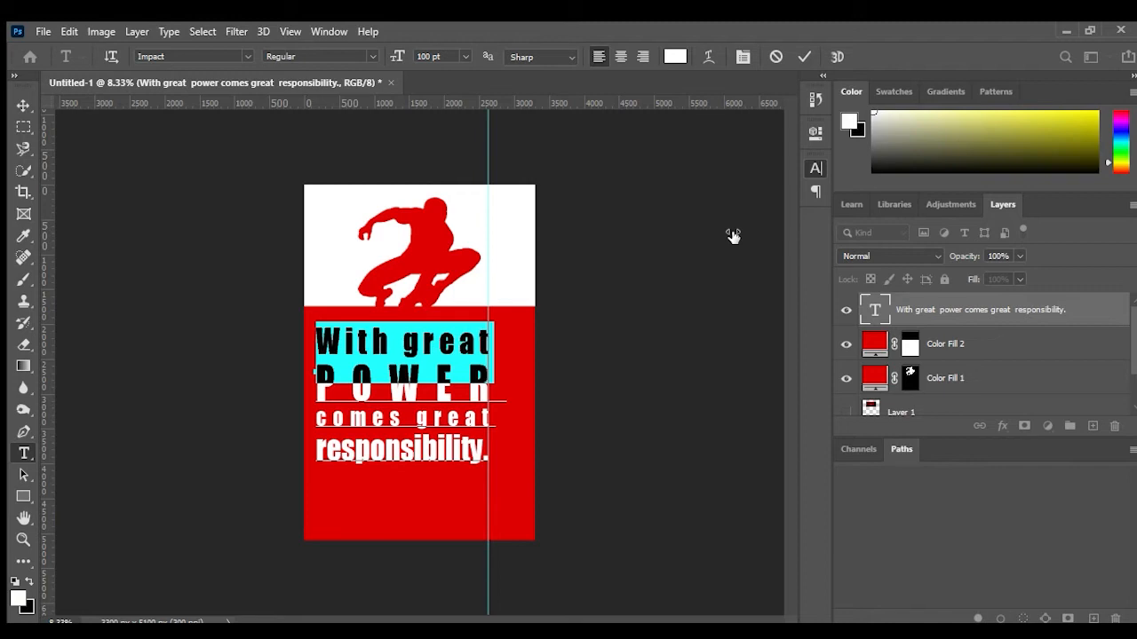
left_click(459, 448)
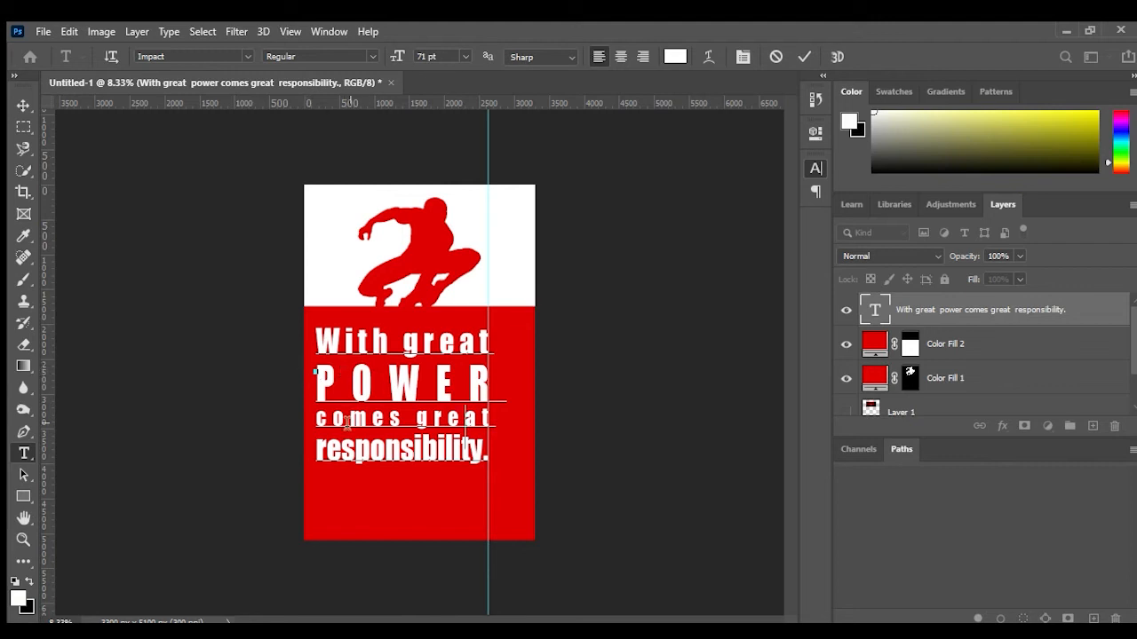
Step: Select "comes great" and nudge its baseline shift up slightly
left_click_drag(314, 418, 496, 420)
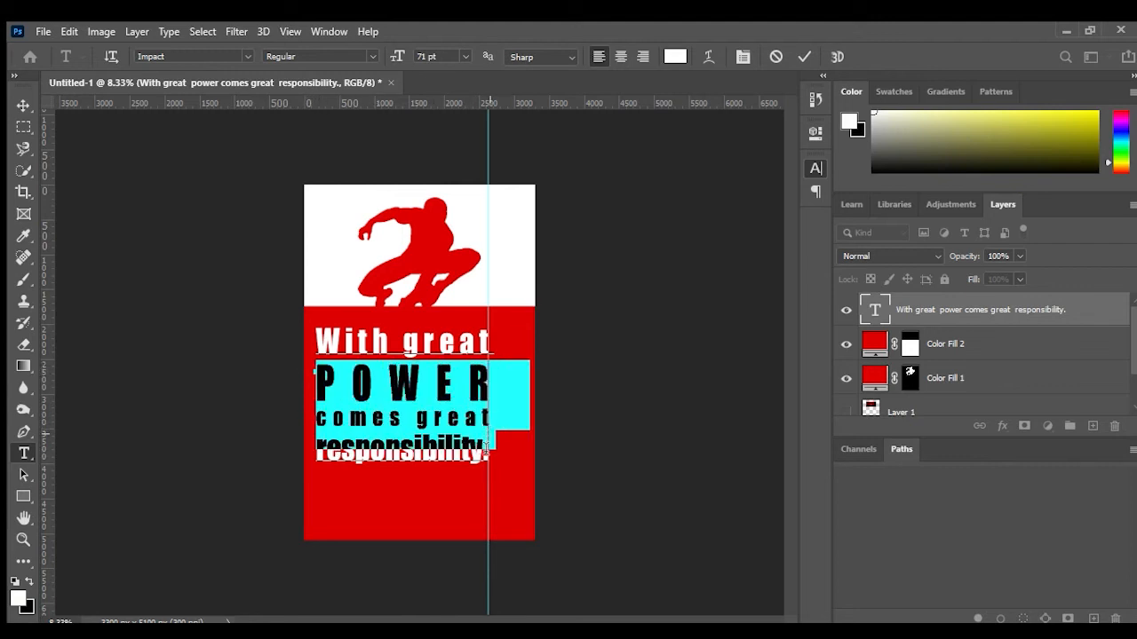
left_click(488, 438)
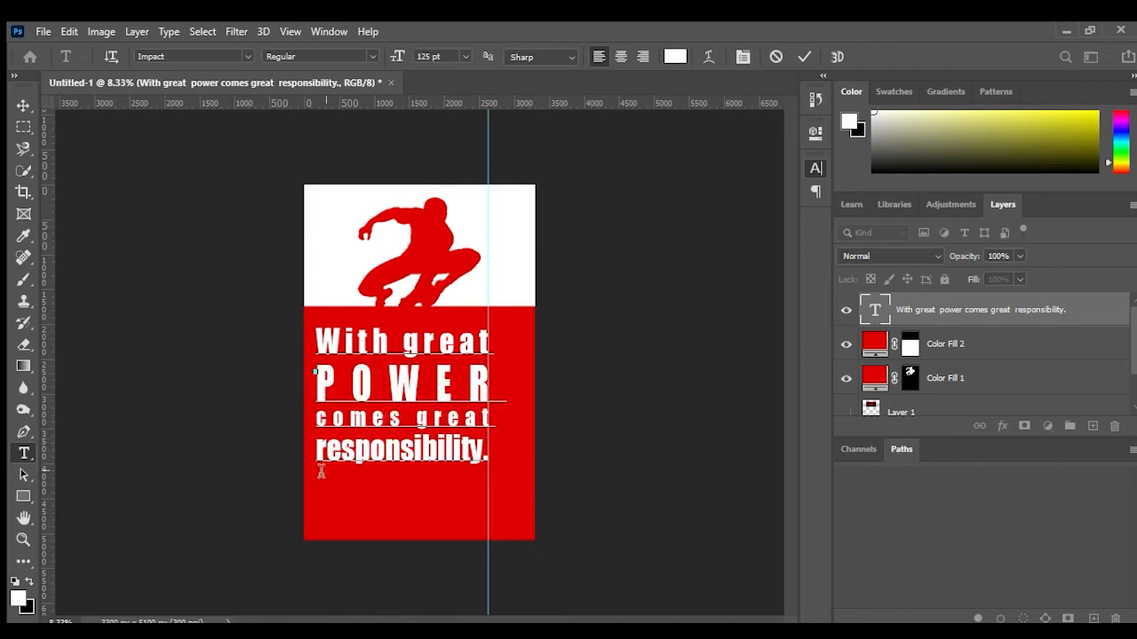
left_click_drag(312, 456, 299, 438)
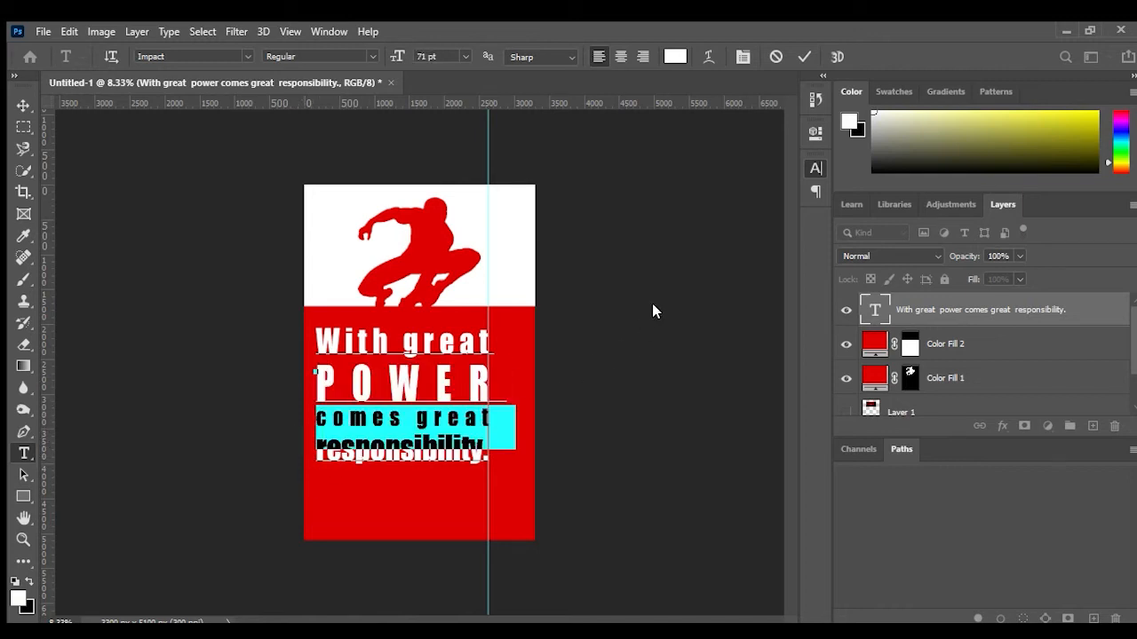
key("alt+shift+Up")
key("alt+shift+Up")
key("alt+shift+Up")
key("alt+shift+Up")
key("alt+shift+Up")
key("alt+shift+Up")
key("alt+shift+Up")
key("alt+shift+Up")
key("alt+shift+Up")
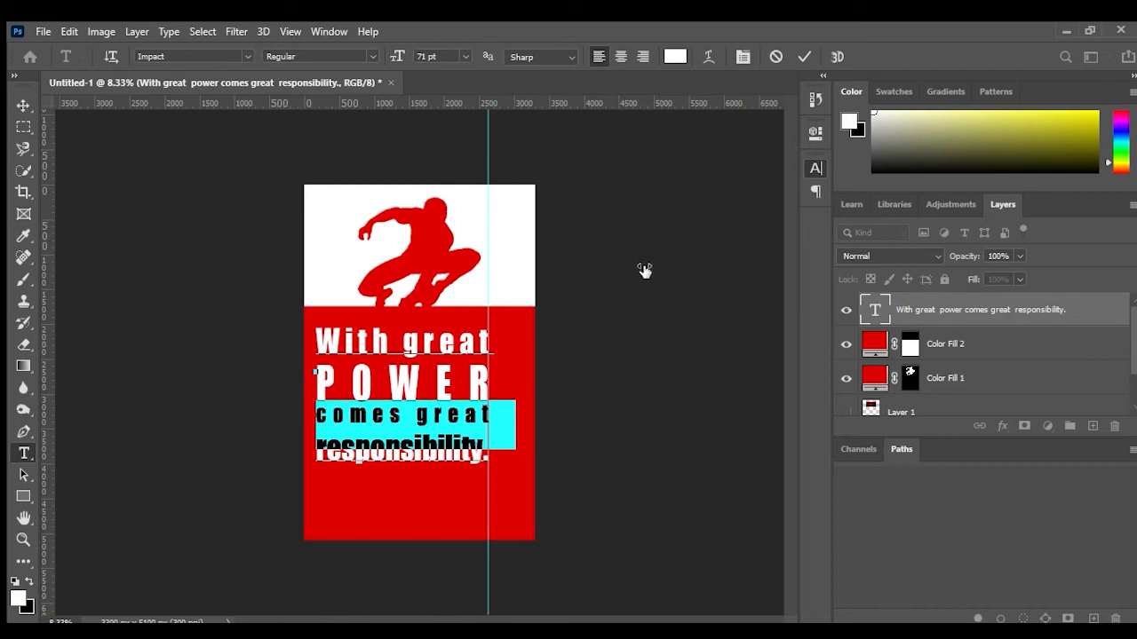
key("alt+shift+Down")
key("alt+shift+Down")
key("alt+shift+Down")
key("alt+shift+Down")
key("alt+shift+Down")
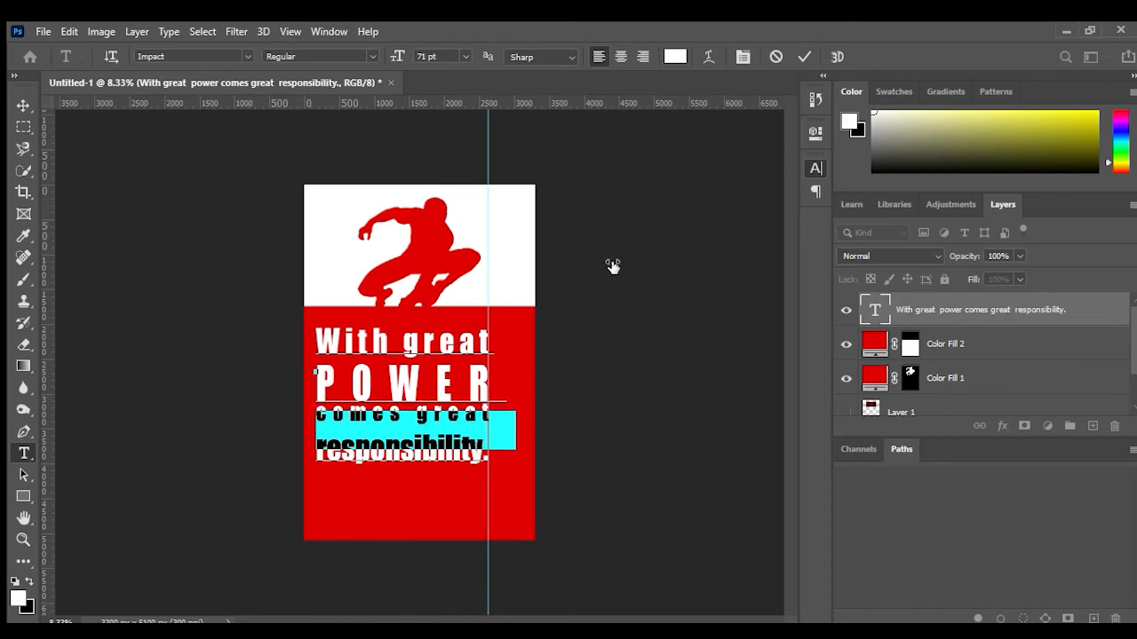
left_click_drag(619, 268, 616, 267)
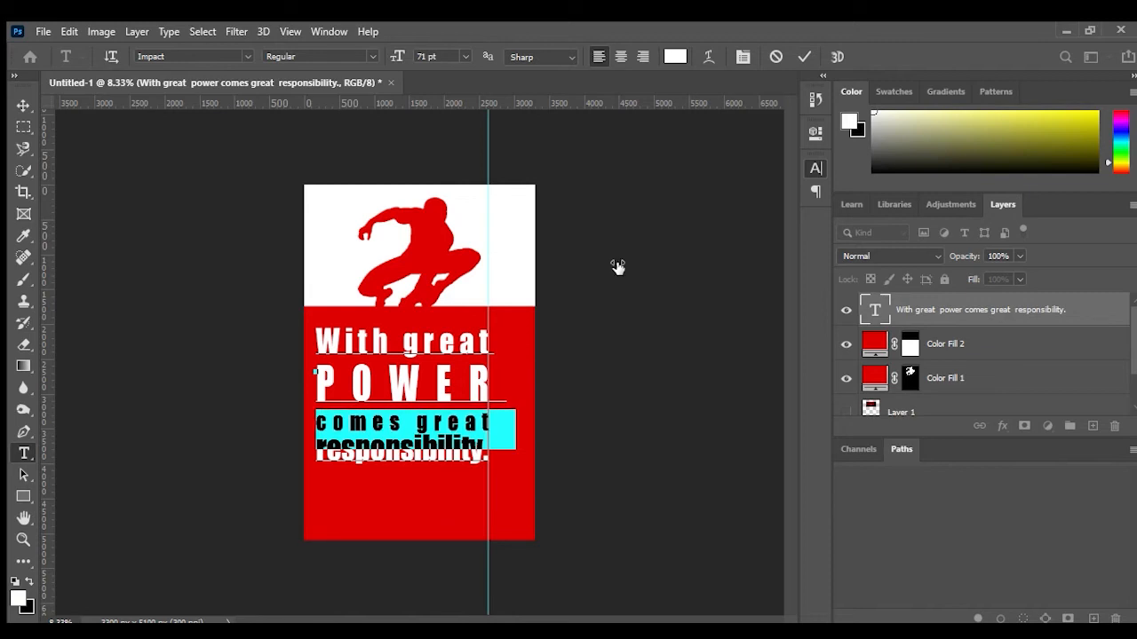
left_click_drag(730, 213, 701, 203)
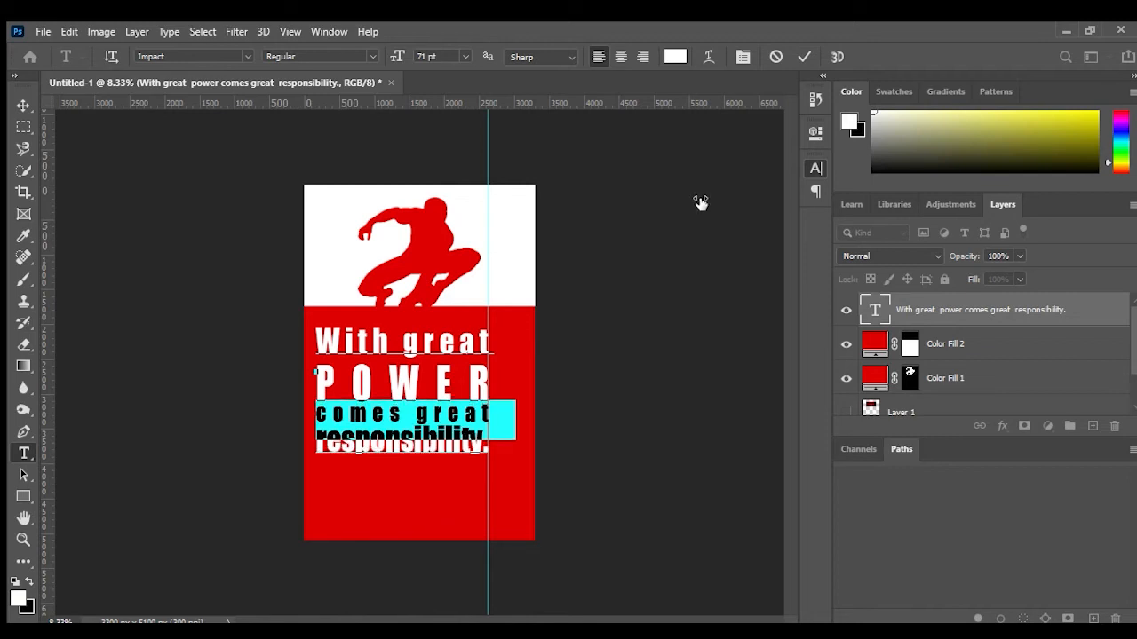
Step: Check the selections of the quote lines and commit the text edits
left_click(365, 369)
left_click_drag(314, 347, 551, 337)
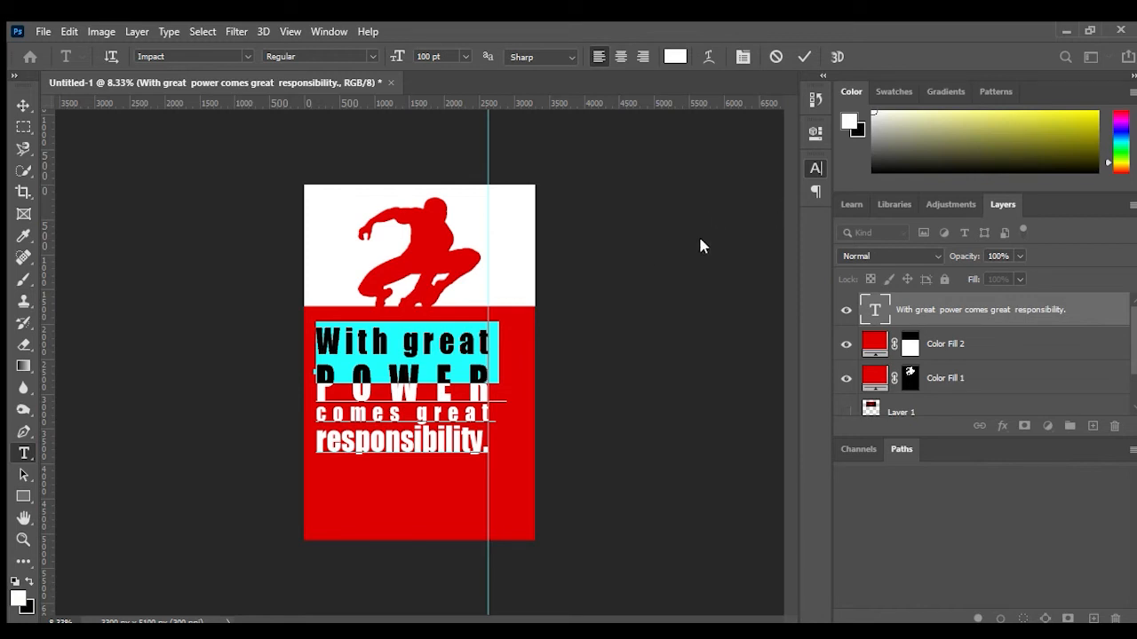
left_click(408, 401)
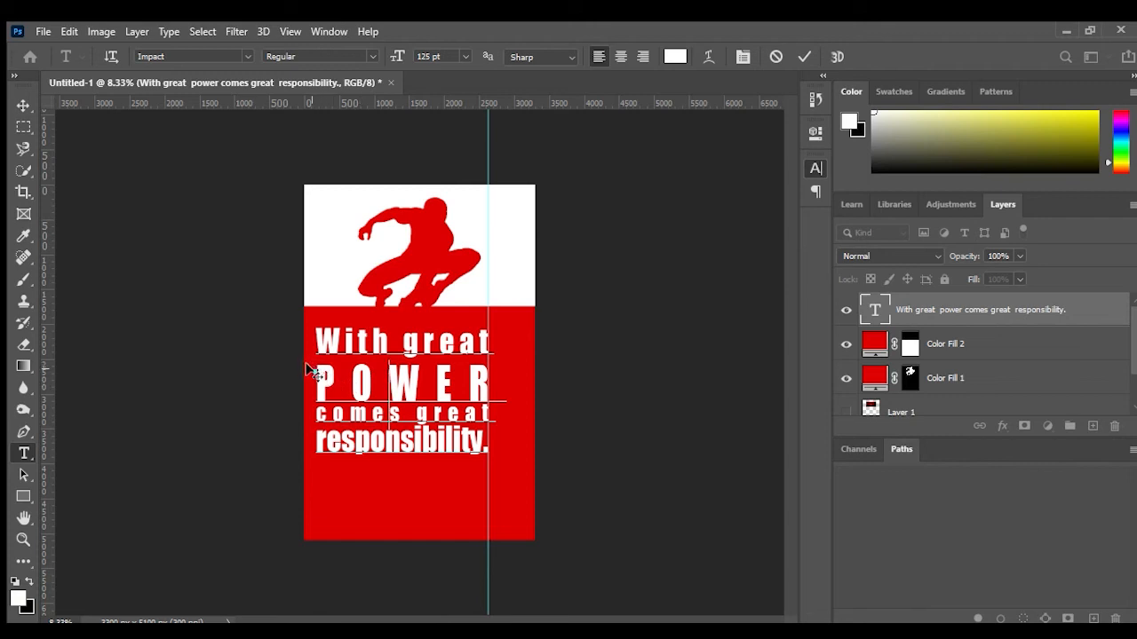
left_click_drag(320, 373, 502, 393)
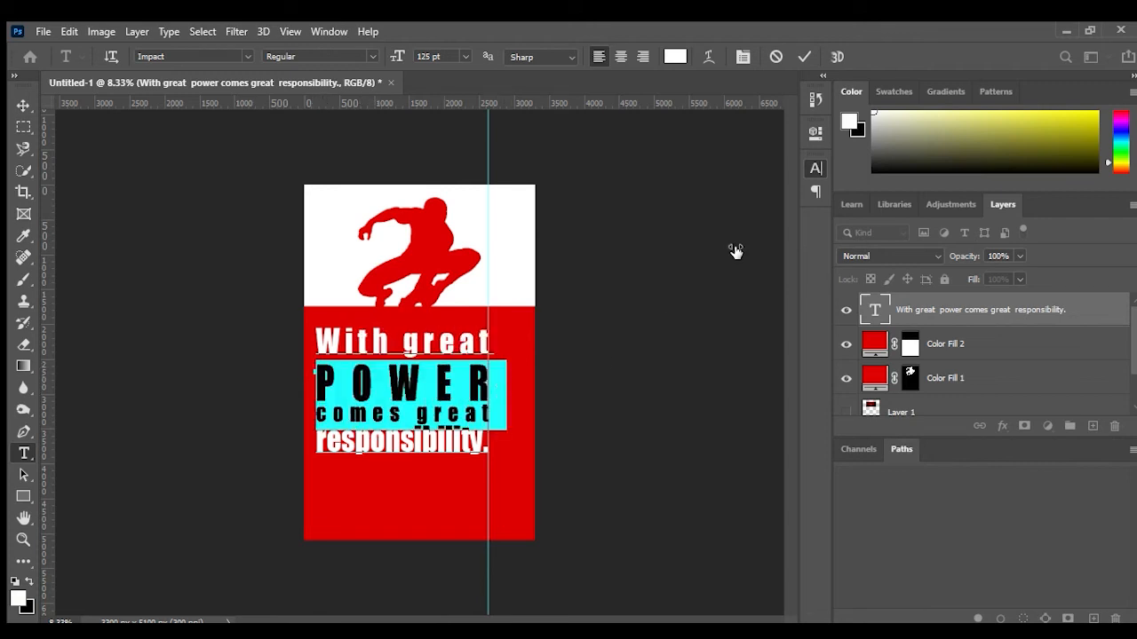
left_click_drag(723, 215, 715, 213)
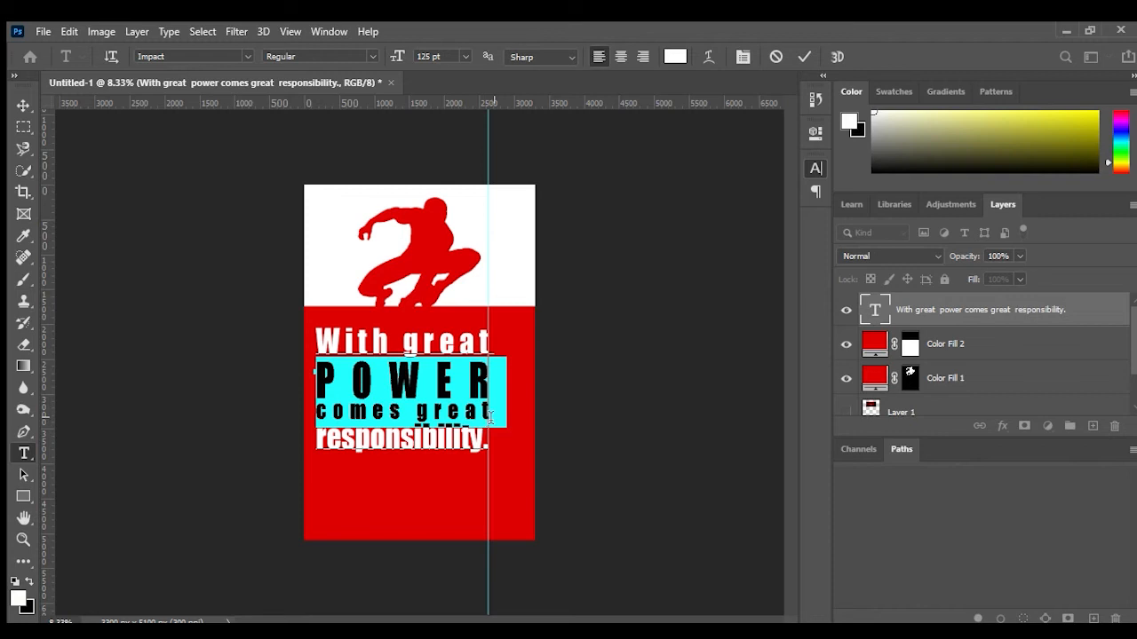
left_click(490, 417)
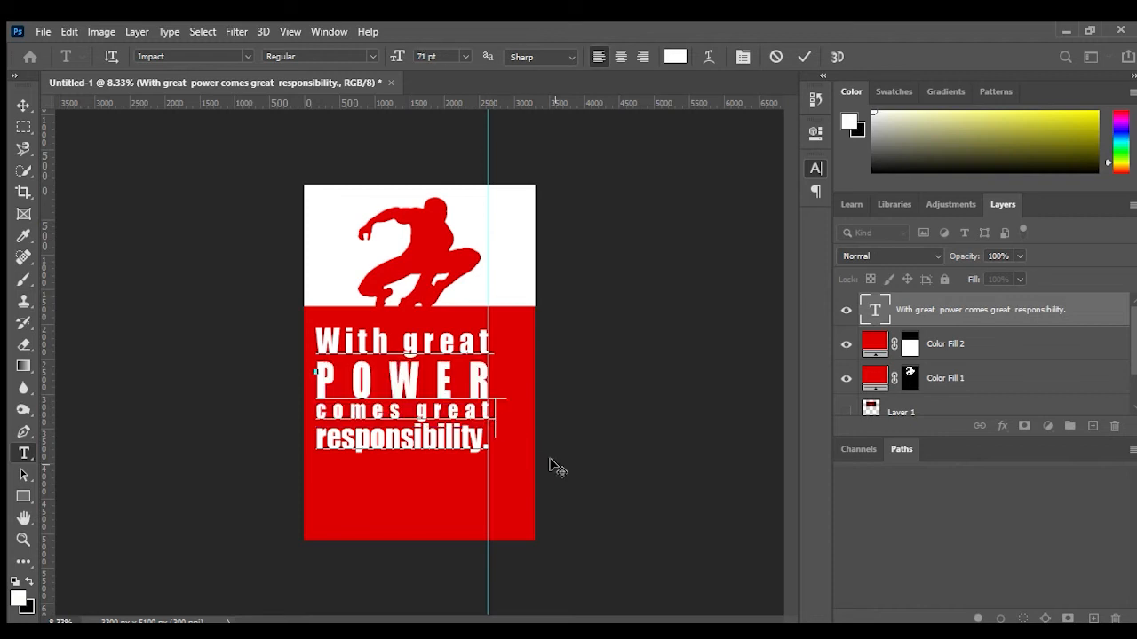
left_click(797, 54)
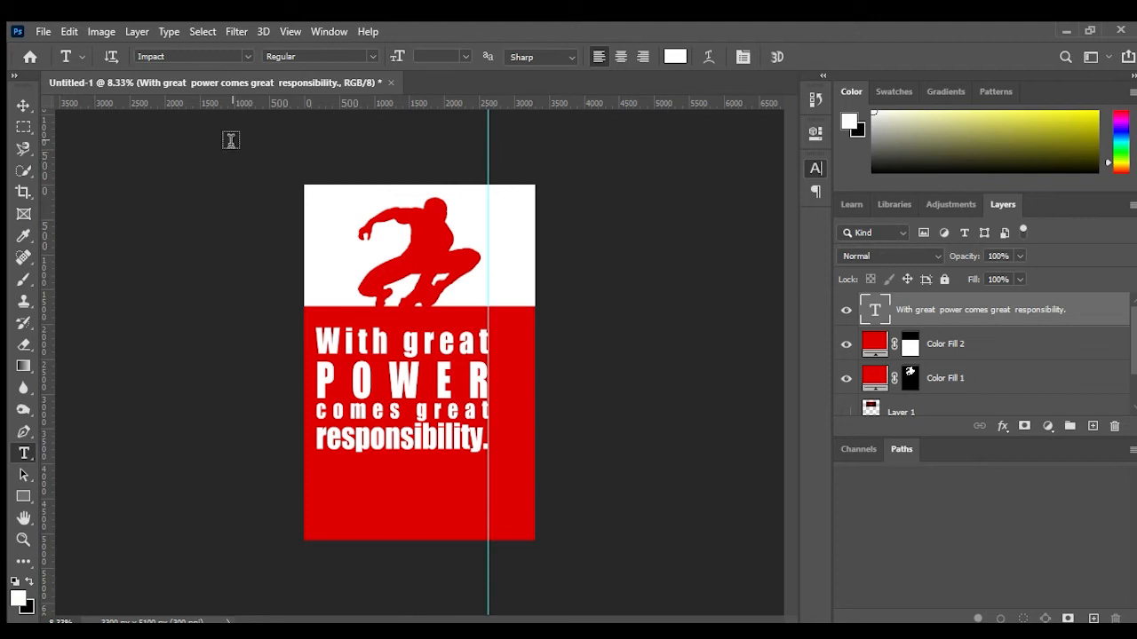
Step: Remove the vertical guide and move the quote block to centre it on the red band
left_click(27, 103)
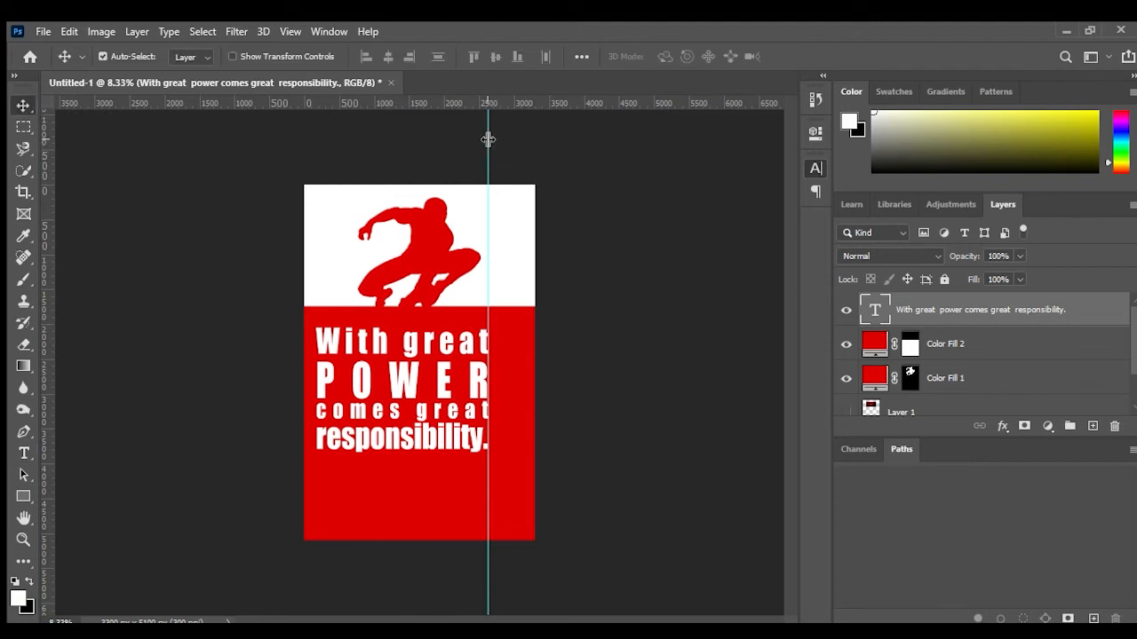
left_click_drag(488, 139, 36, 203)
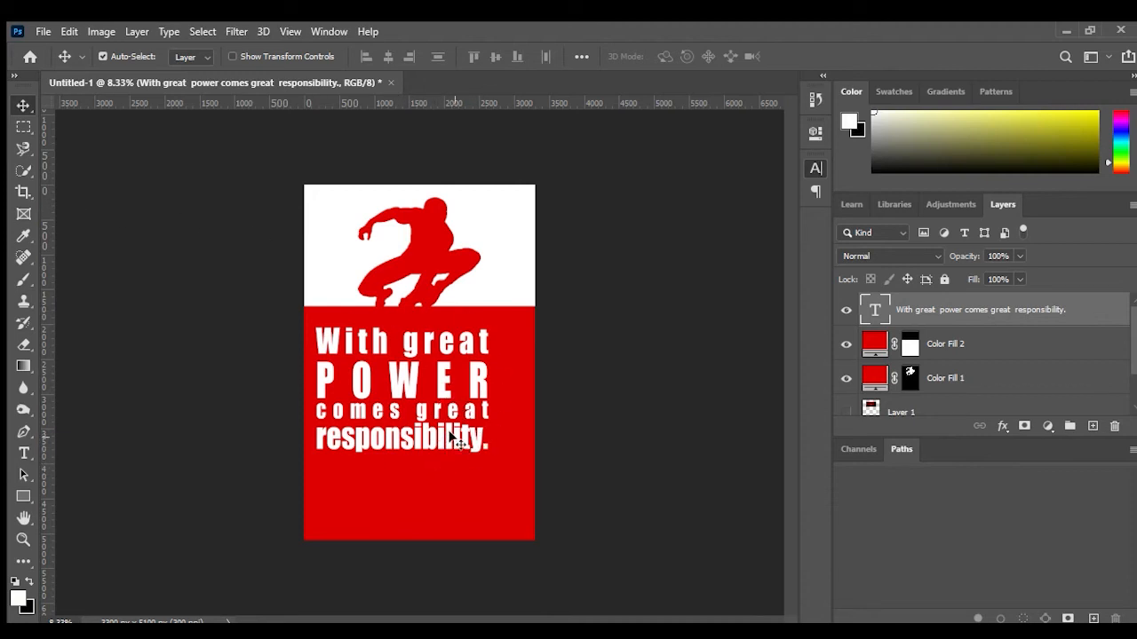
left_click_drag(455, 433, 459, 450)
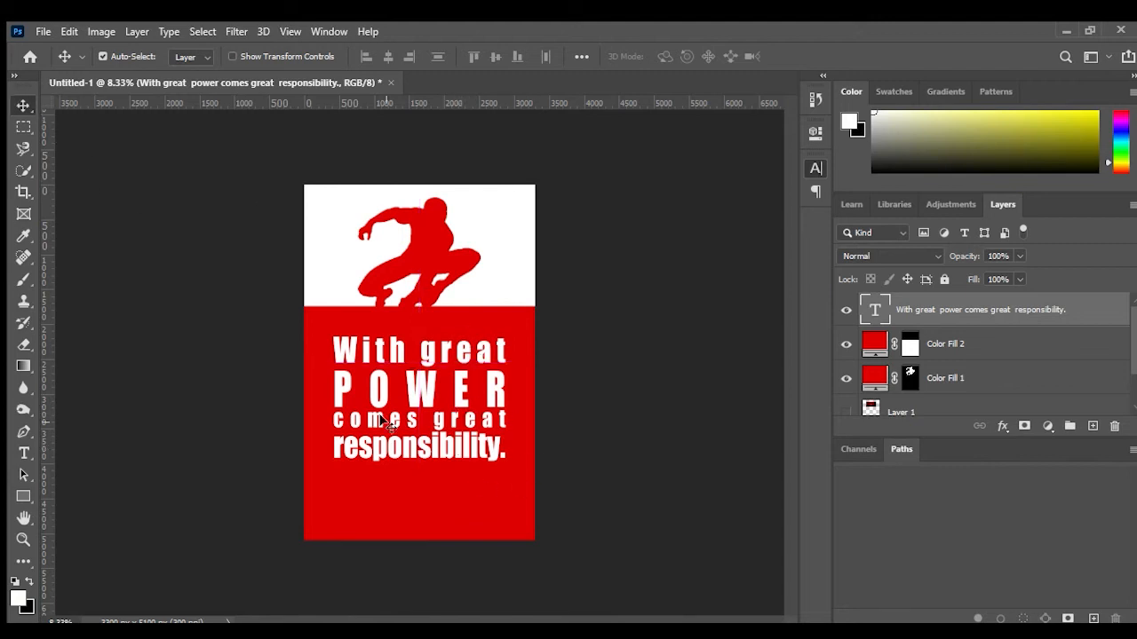
Step: Nudge the quote block to realign it horizontally within the red band
left_click(24, 451)
left_click(398, 365)
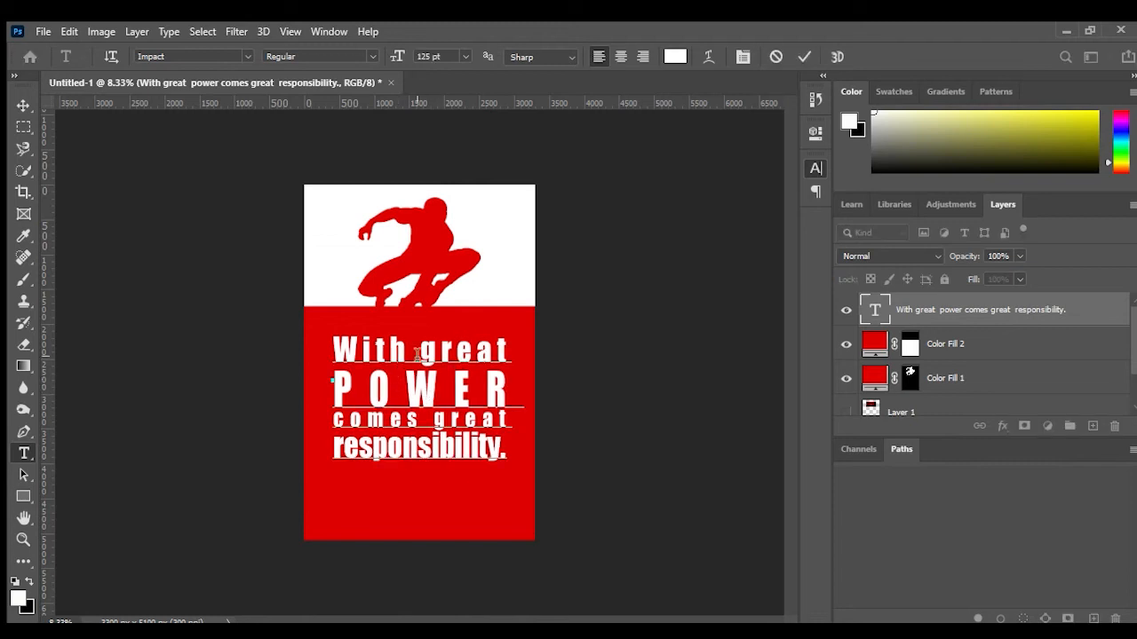
mouse_move(421, 382)
left_mouse_down()
mouse_move(405, 404)
mouse_move(411, 383)
left_mouse_up()
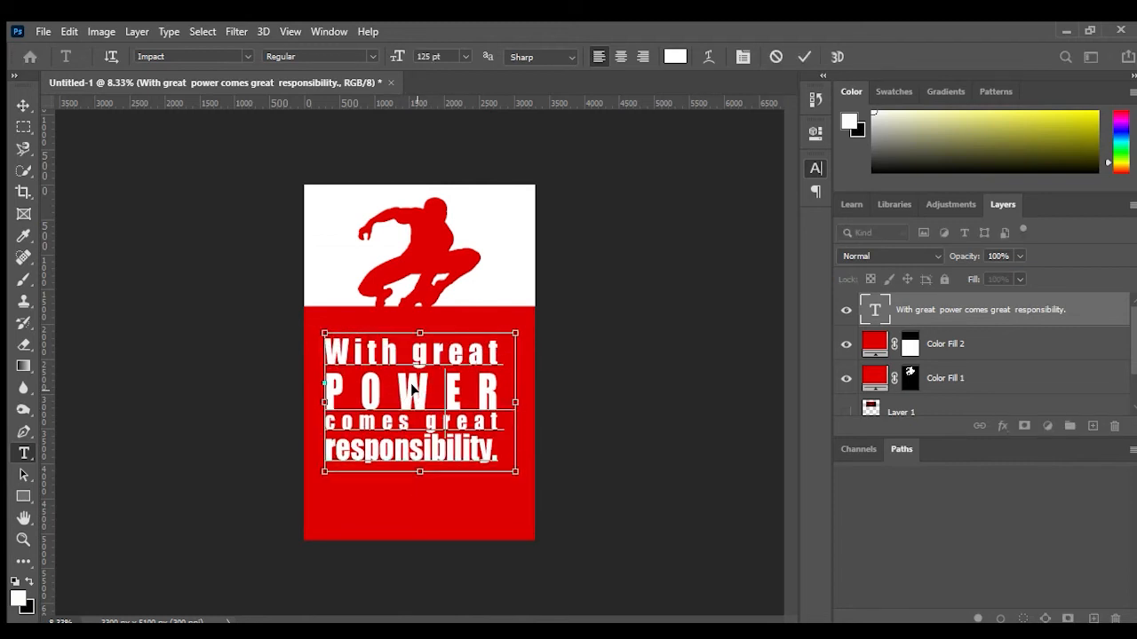
left_click(23, 105)
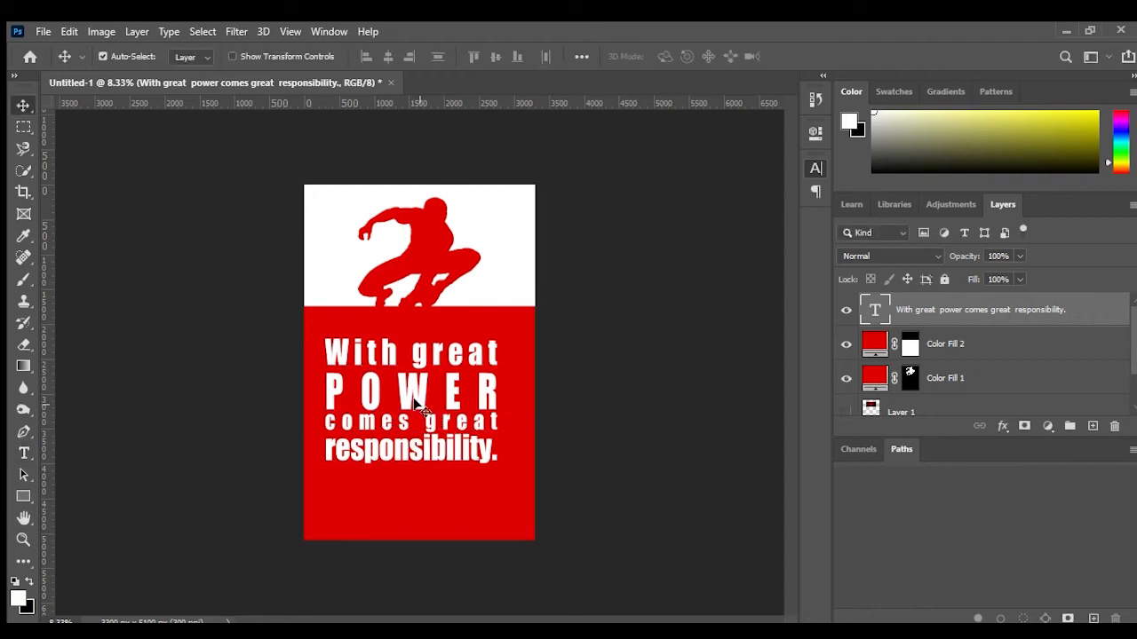
left_click_drag(414, 397, 422, 394)
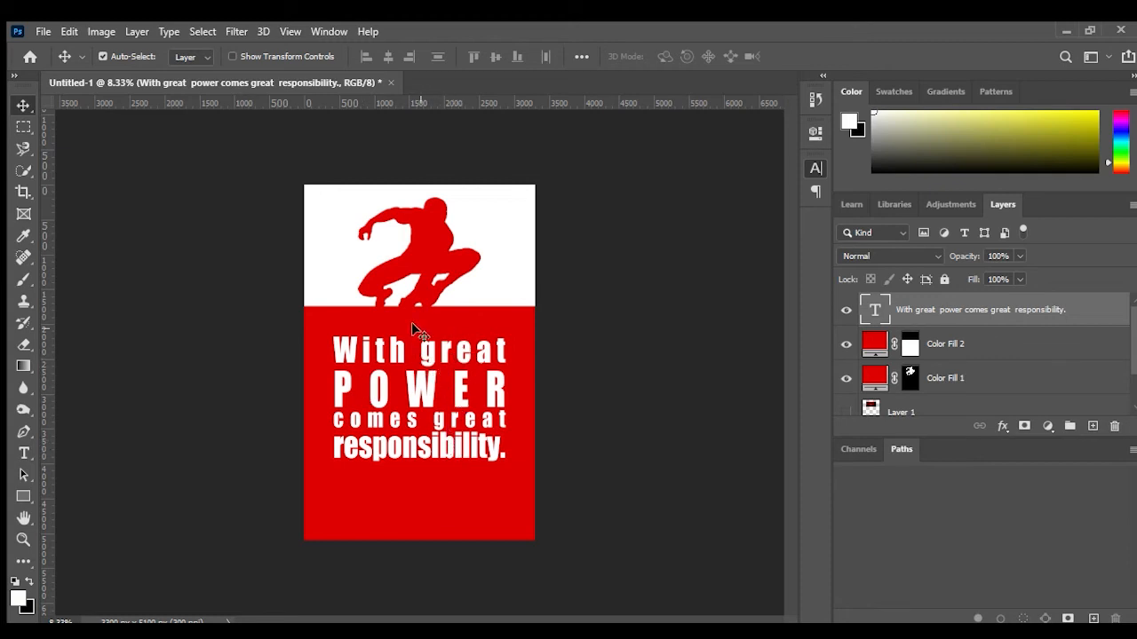
left_click(24, 453)
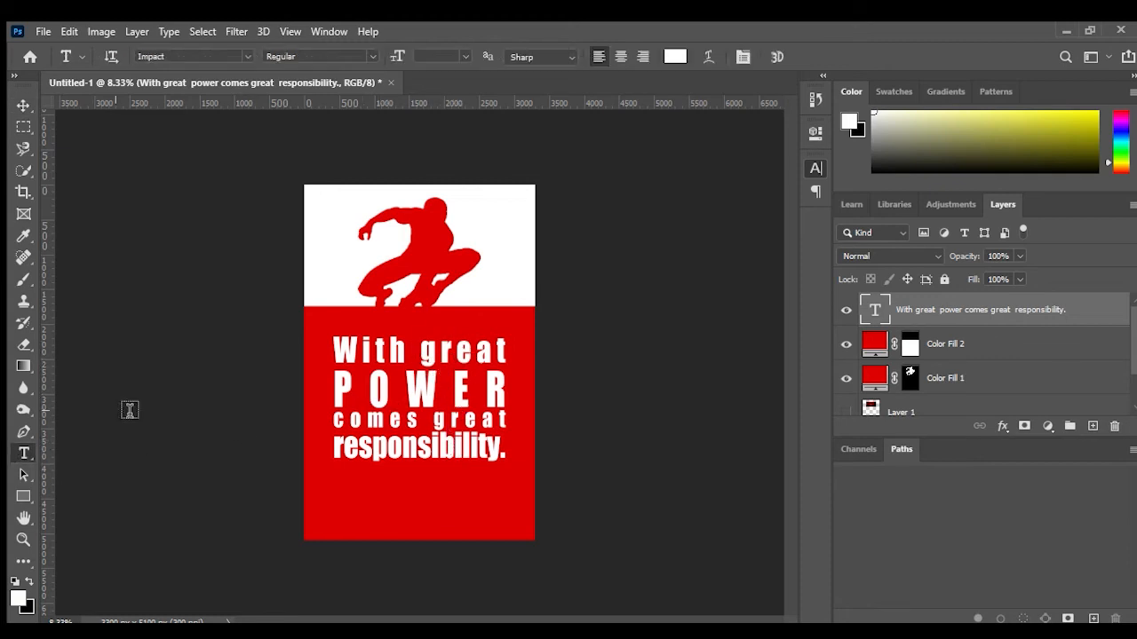
double_click(875, 310)
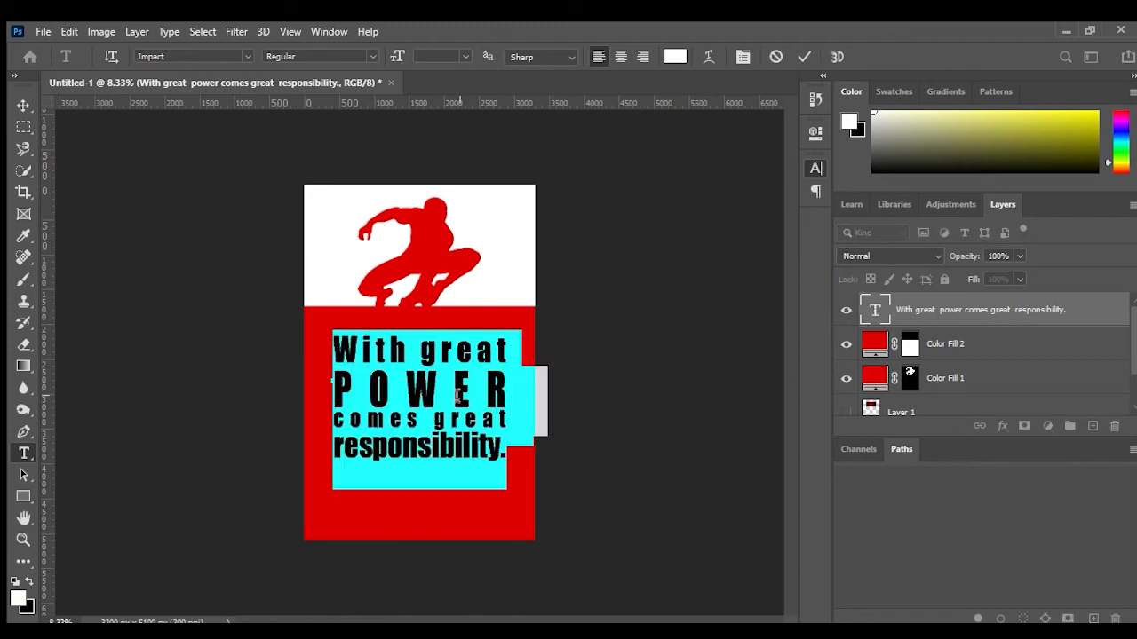
left_click(675, 56)
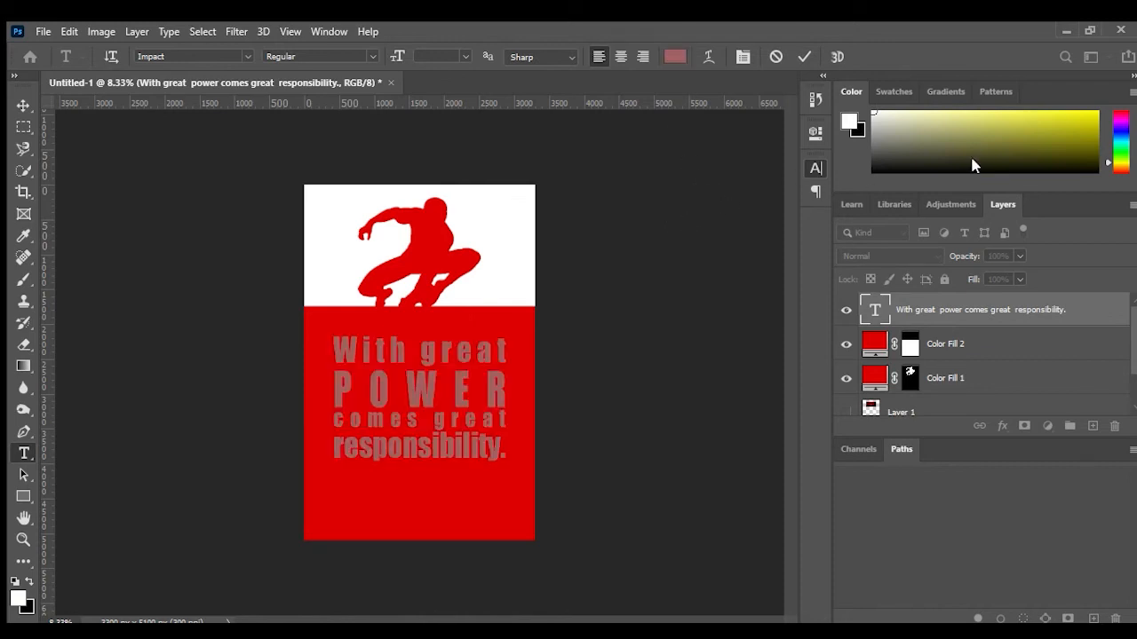
left_click(911, 133)
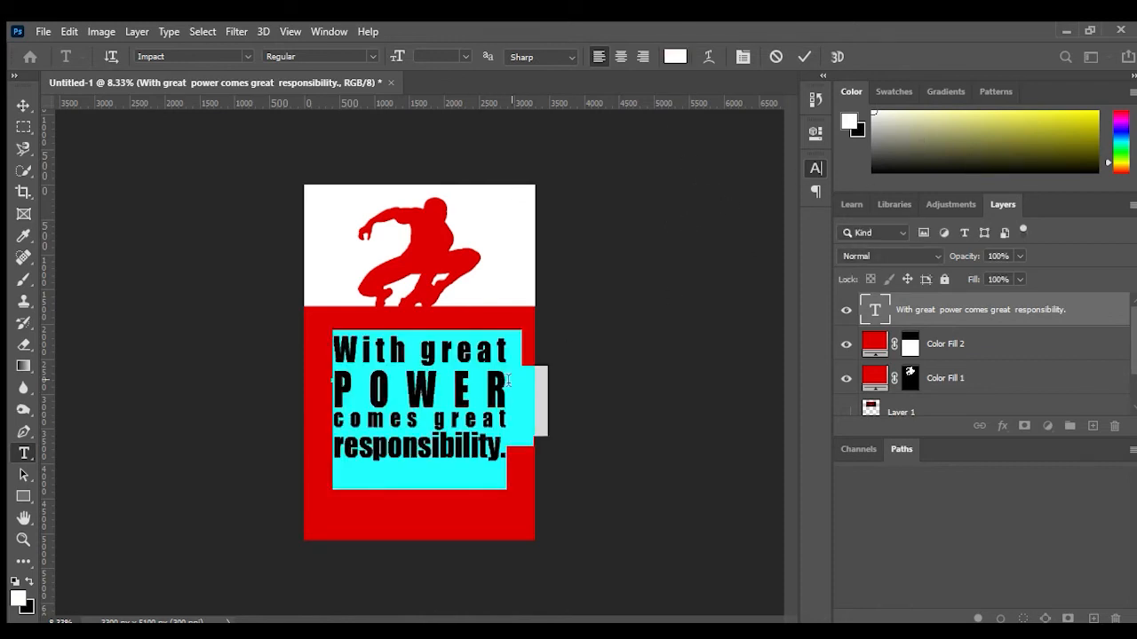
left_click(510, 457)
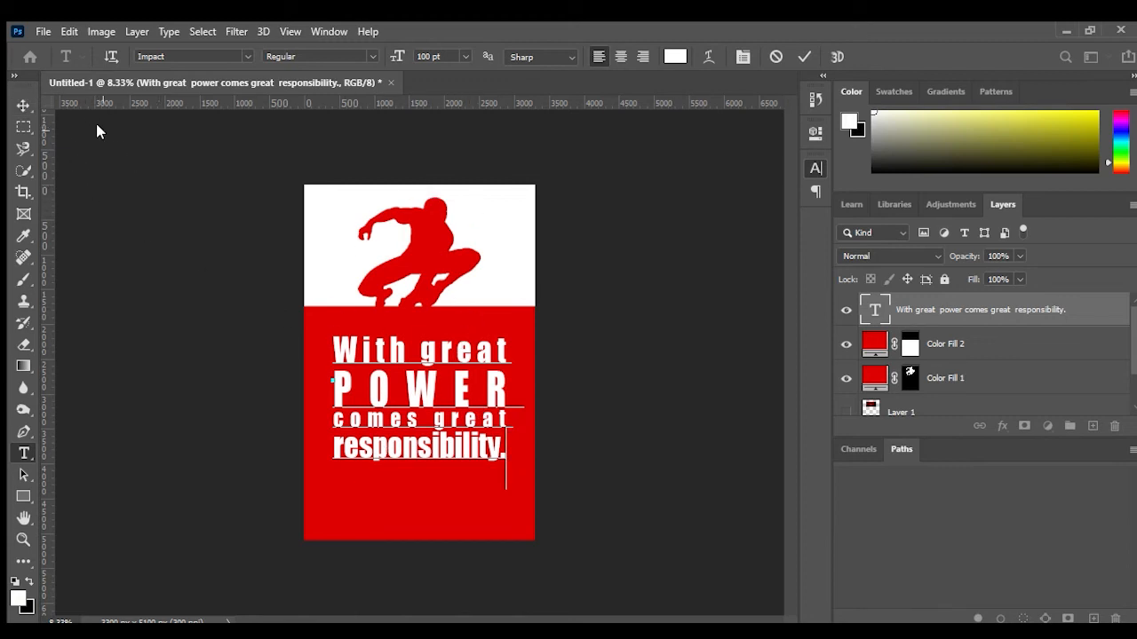
left_click(775, 57)
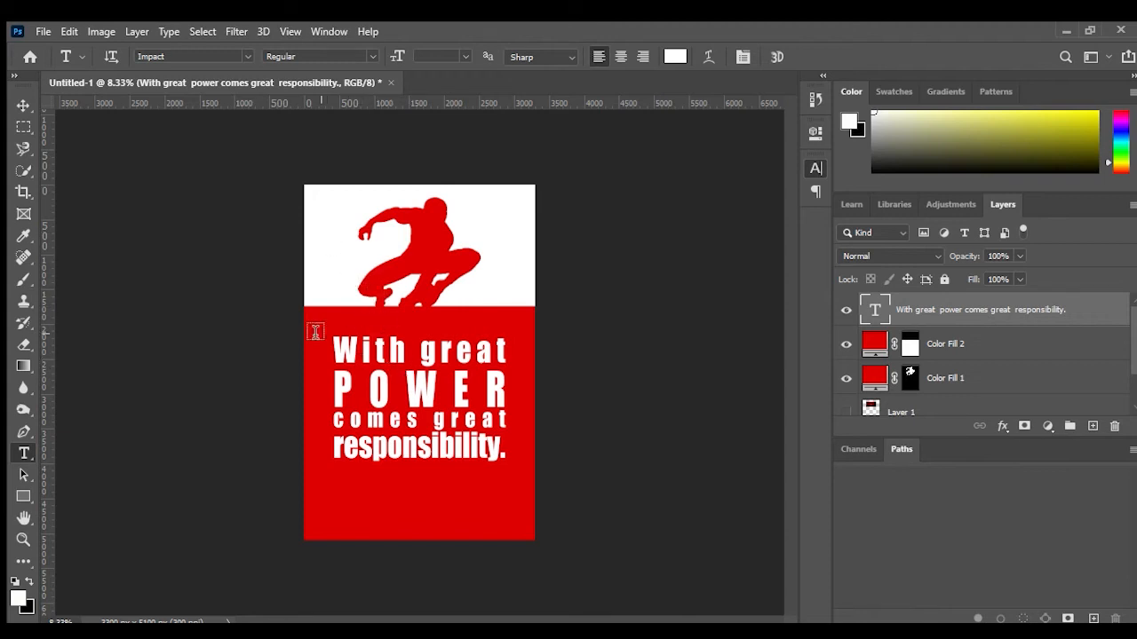
Step: Paste the copied spider emblem image into the poster as a new layer
left_click(23, 104)
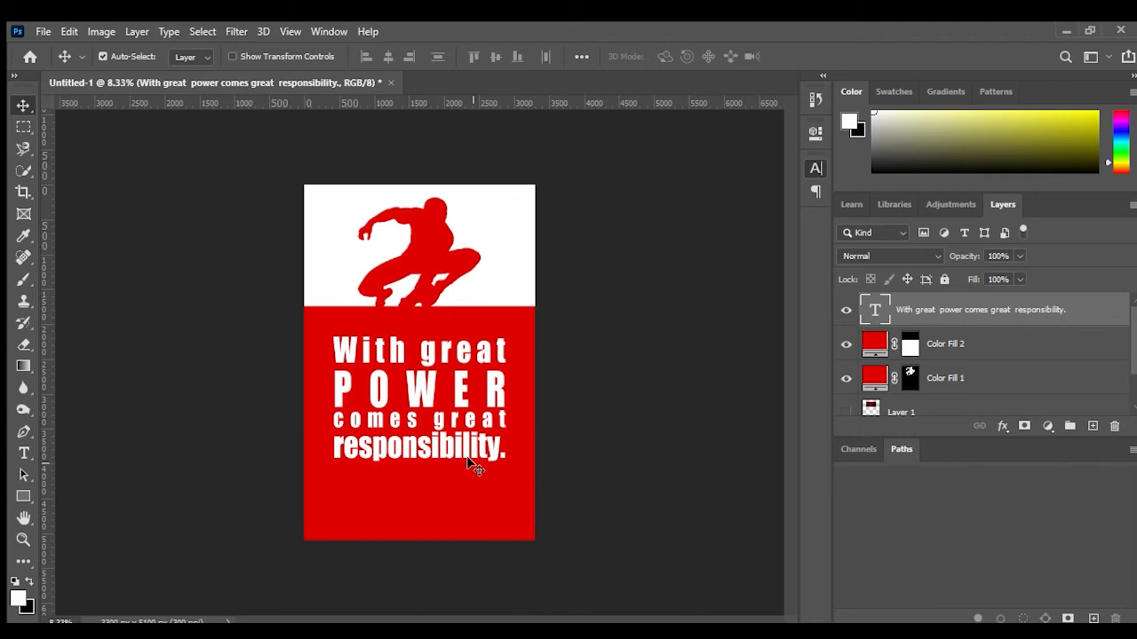
key("ctrl+v")
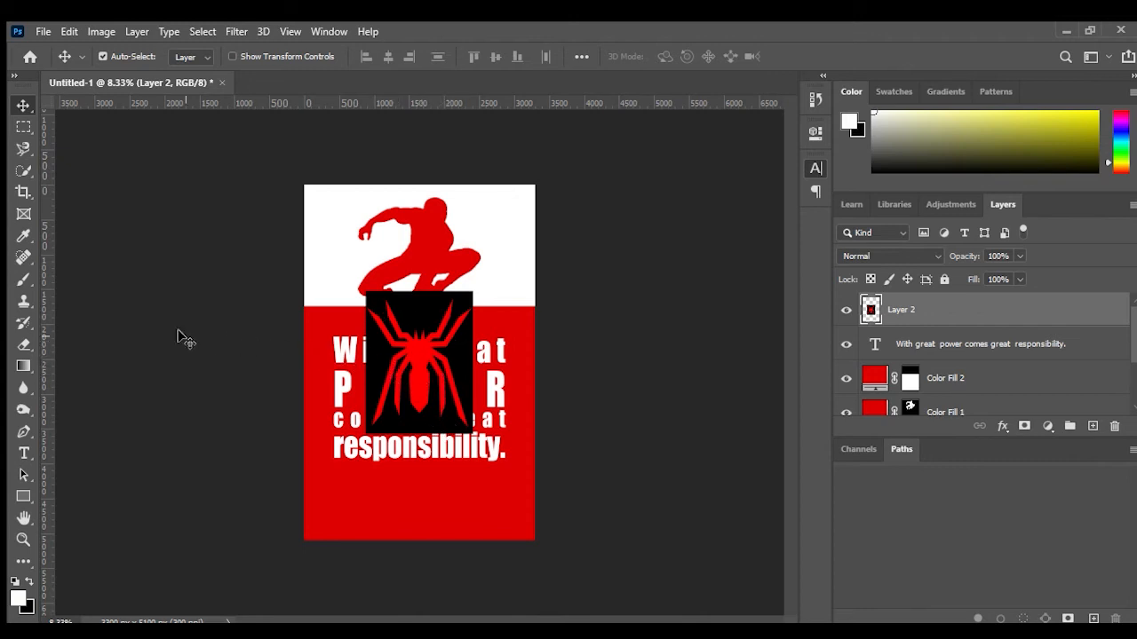
Step: Select the red spider with the Magic Wand, hide the pasted layer, and create a white fill layer masked to the spider
left_click(22, 169)
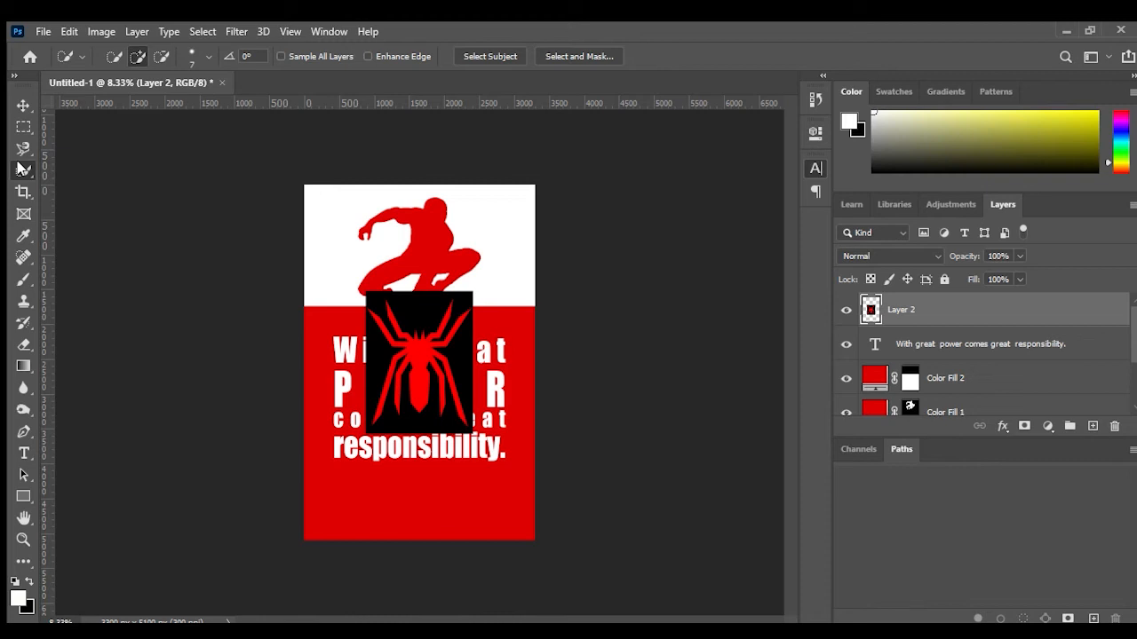
key("shift+w")
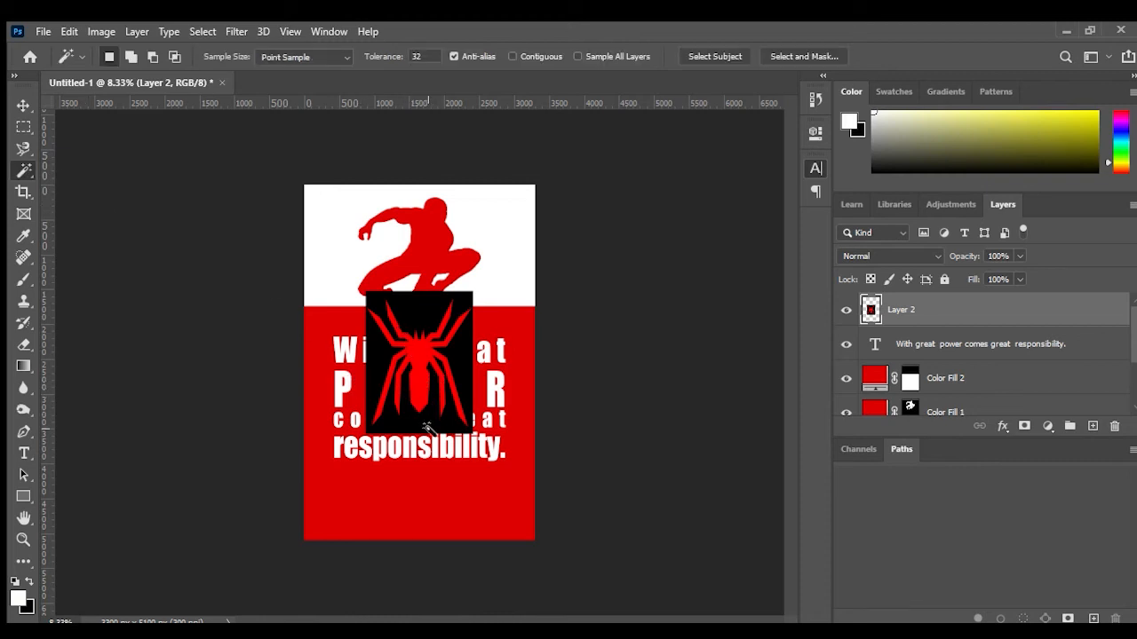
left_click(425, 355)
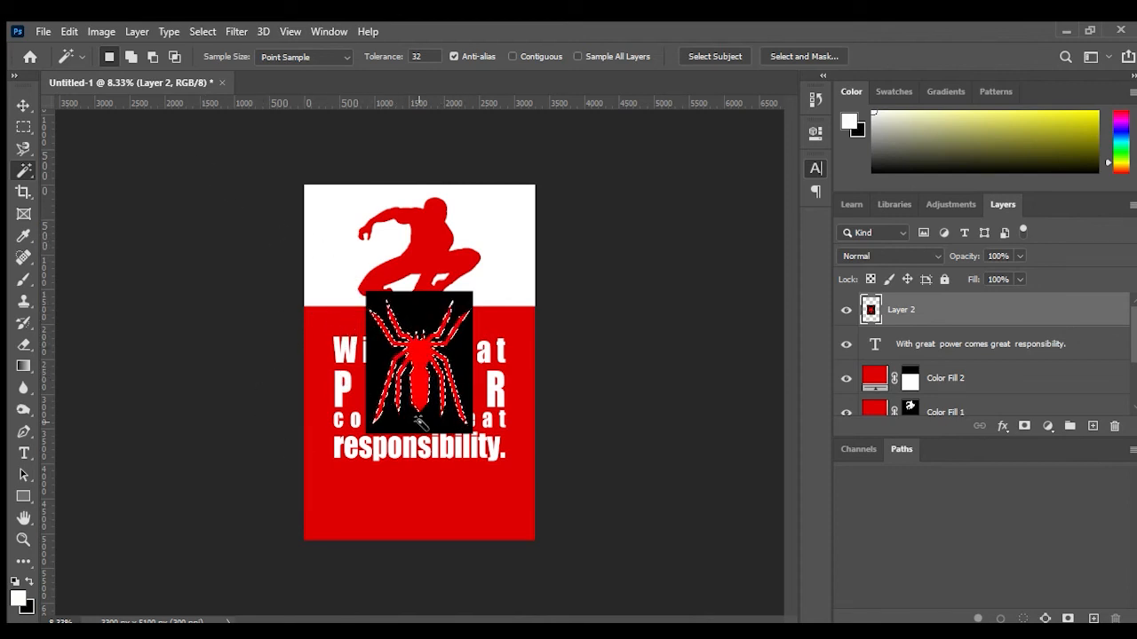
left_click(846, 310)
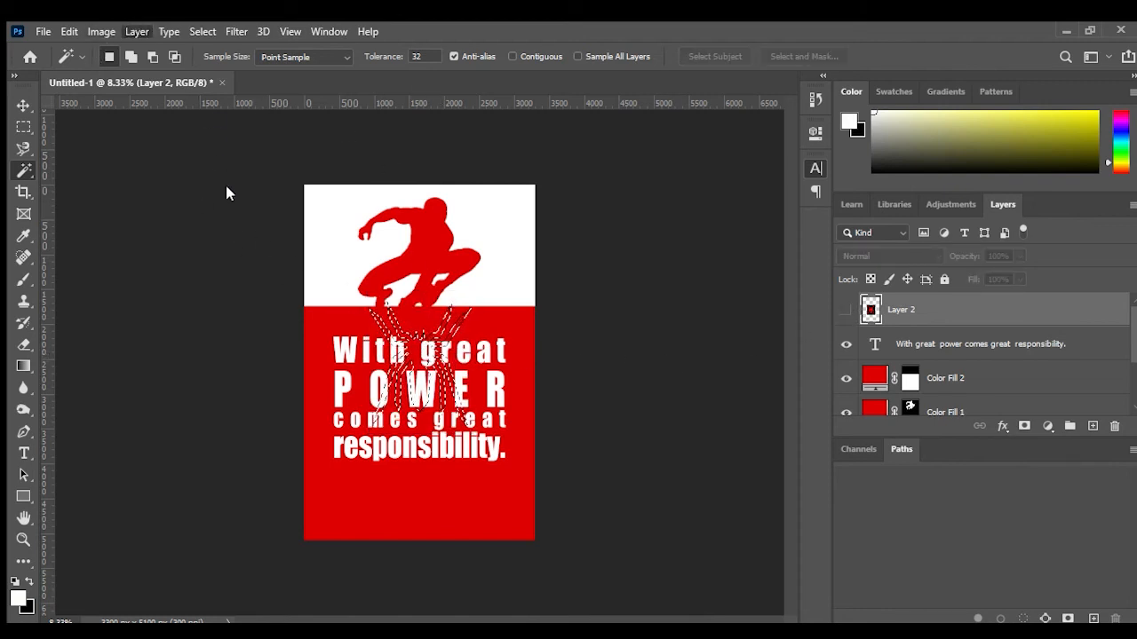
left_click(363, 234)
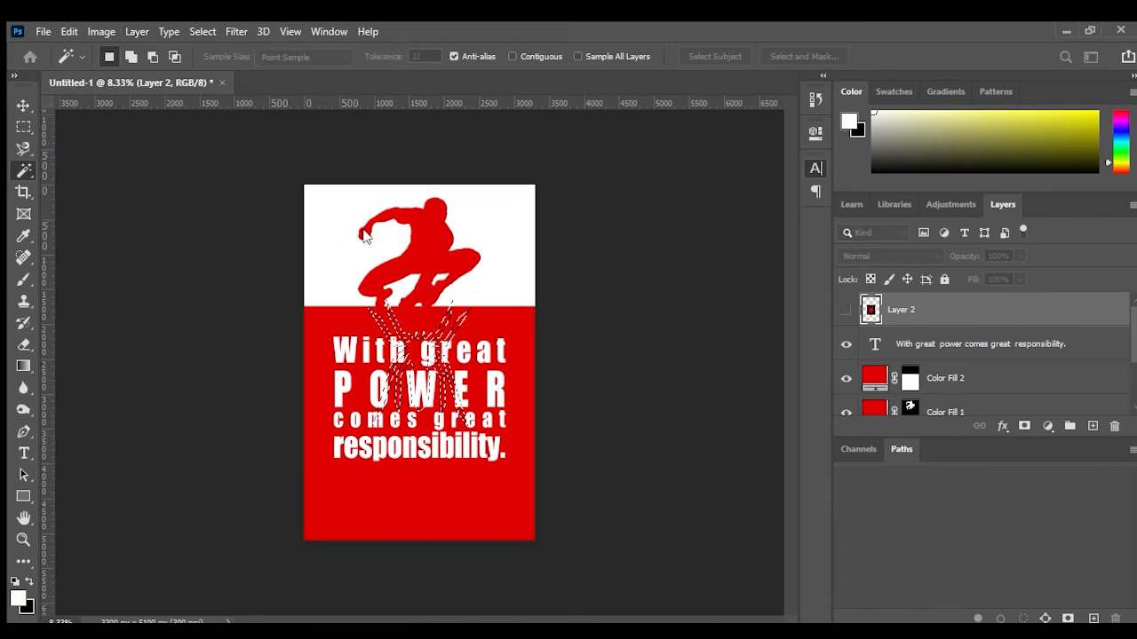
left_click(702, 187)
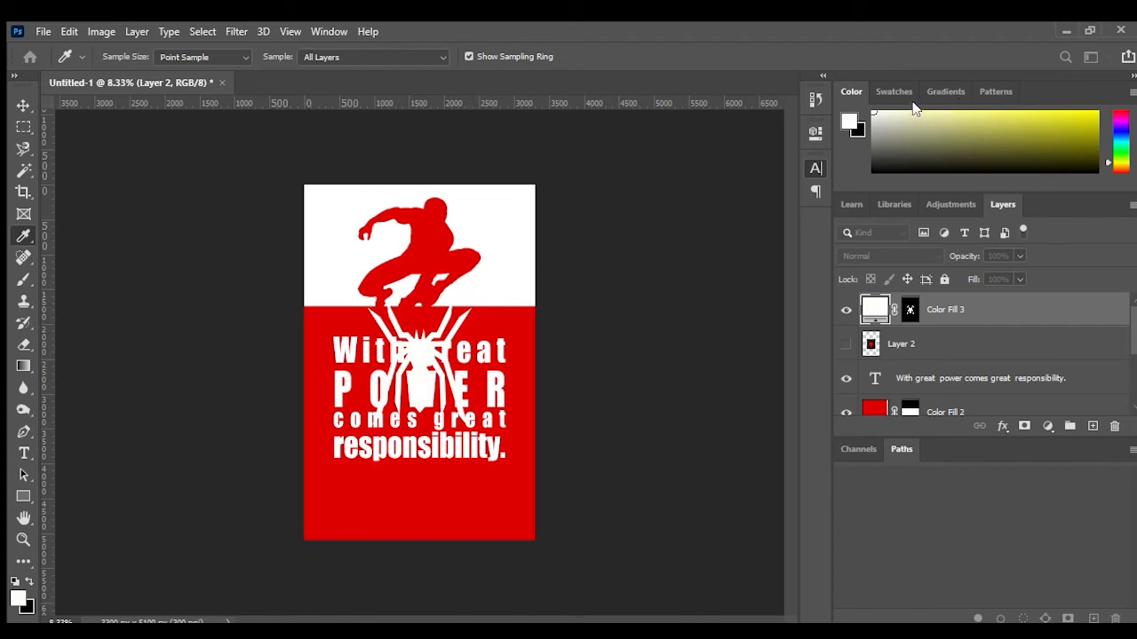
Step: Move the white spider emblem below the quote and scale it down, centred on the red band
key("w")
left_click_drag(413, 347, 413, 494)
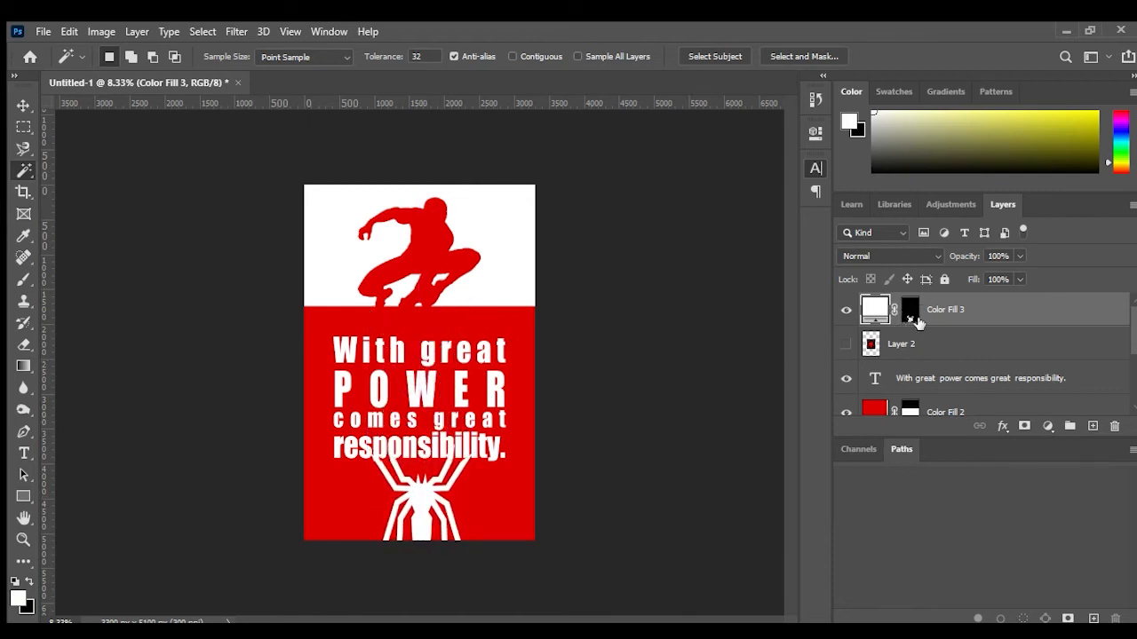
left_click_drag(877, 311, 909, 308)
key("ctrl+t")
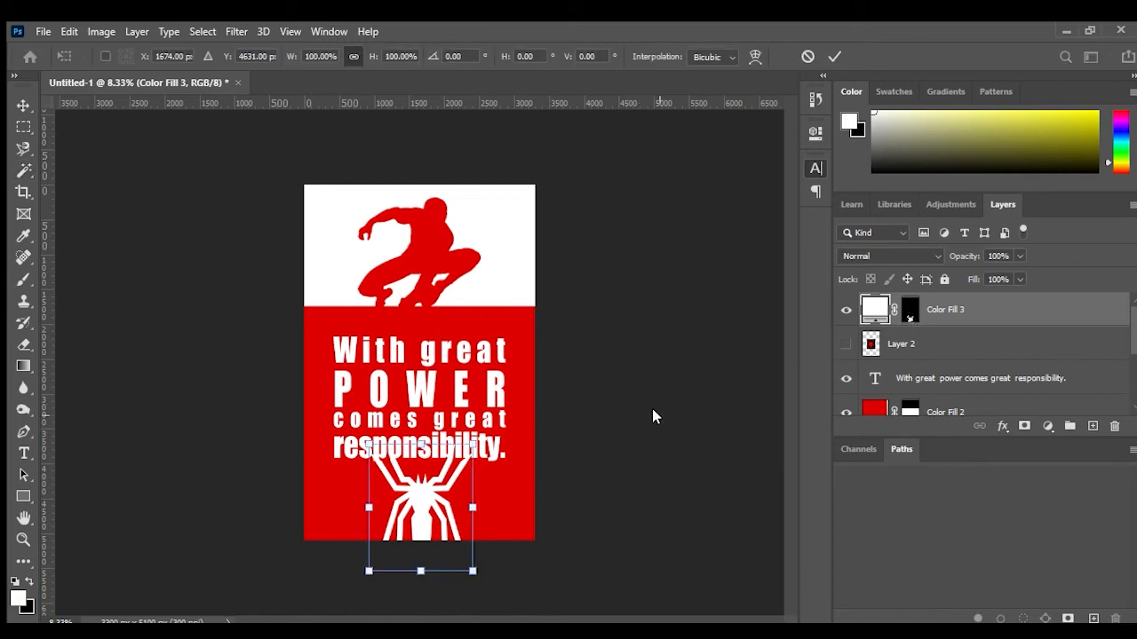
left_click_drag(473, 441, 426, 501)
left_click(833, 58)
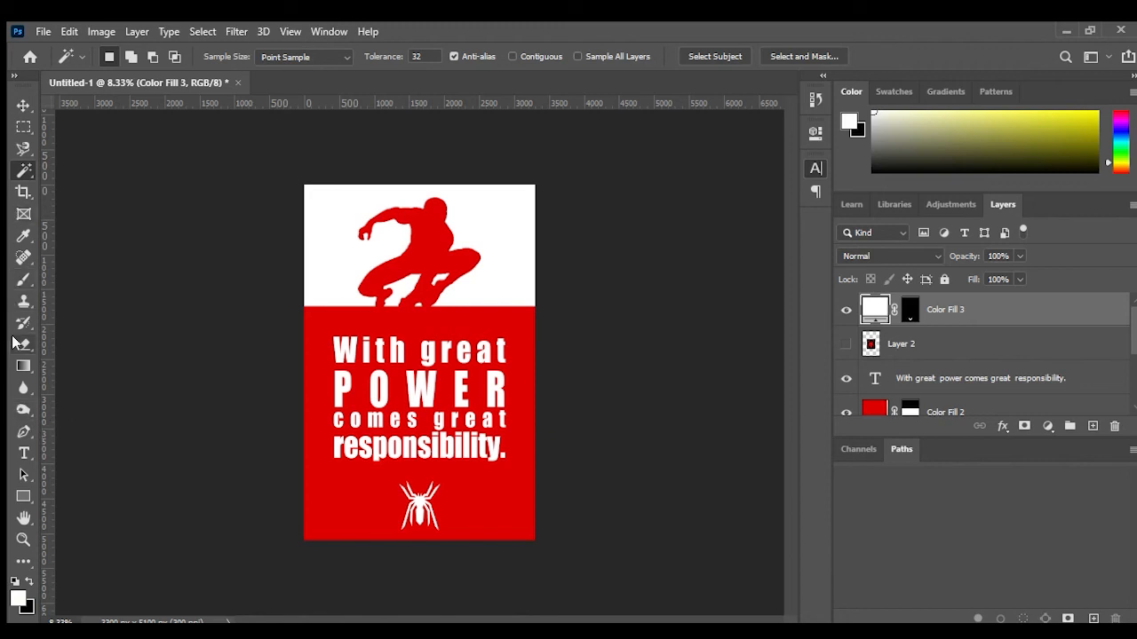
Step: Draw a white triangular wing shape about 801 × 251 px to the right of the spider with the Pen tool
left_click(23, 431)
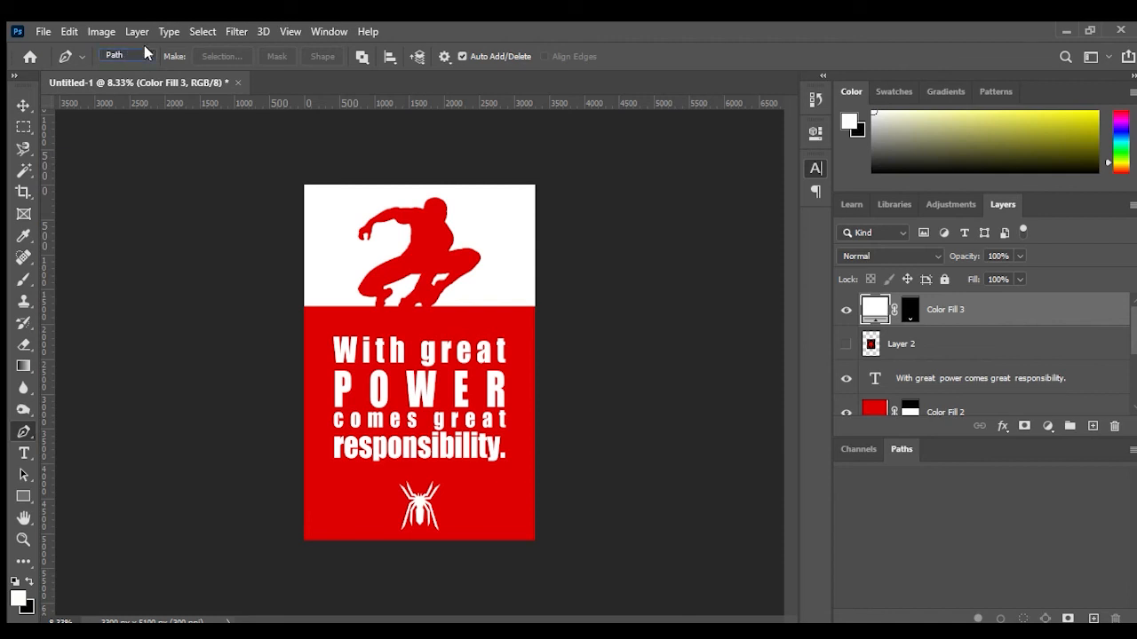
scroll(121, 57, "up", 1)
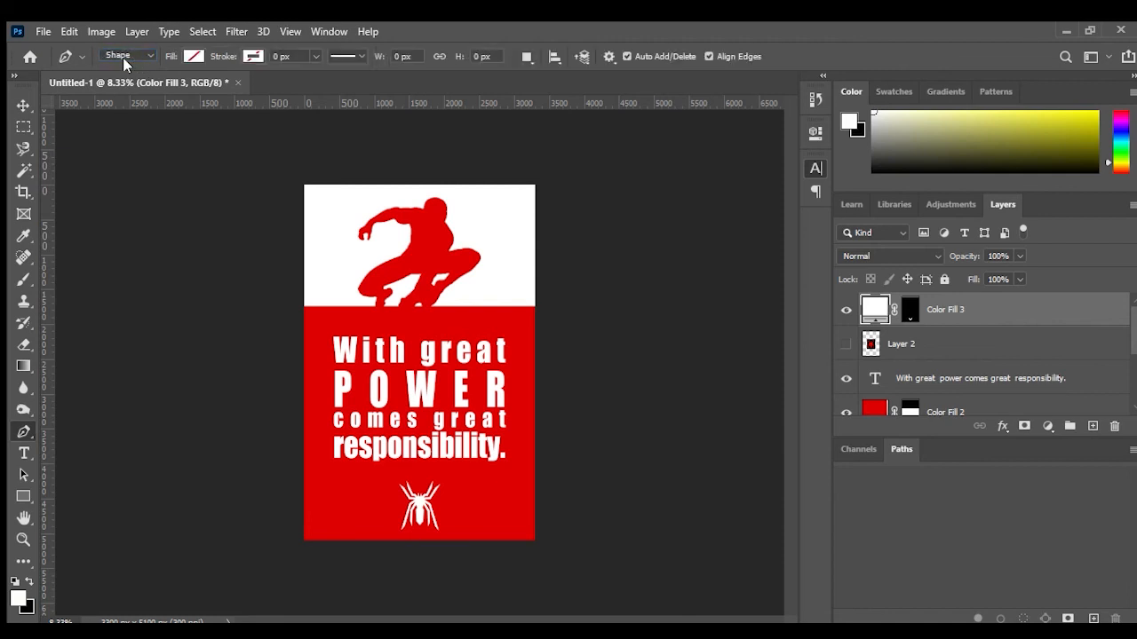
left_click(448, 513)
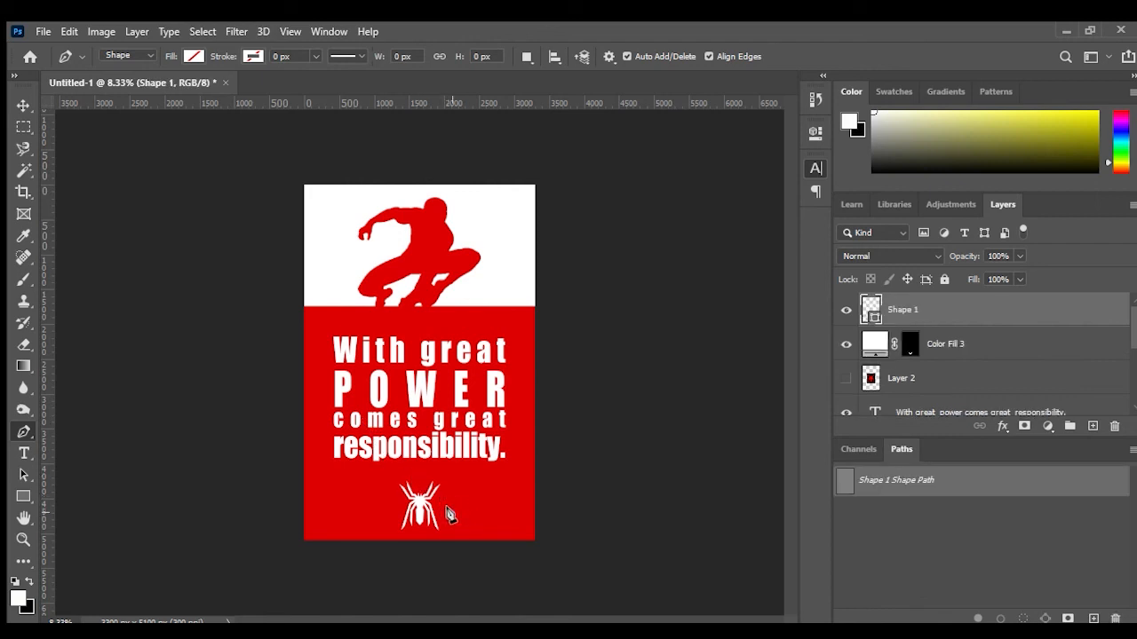
left_click(505, 507)
left_click(463, 495)
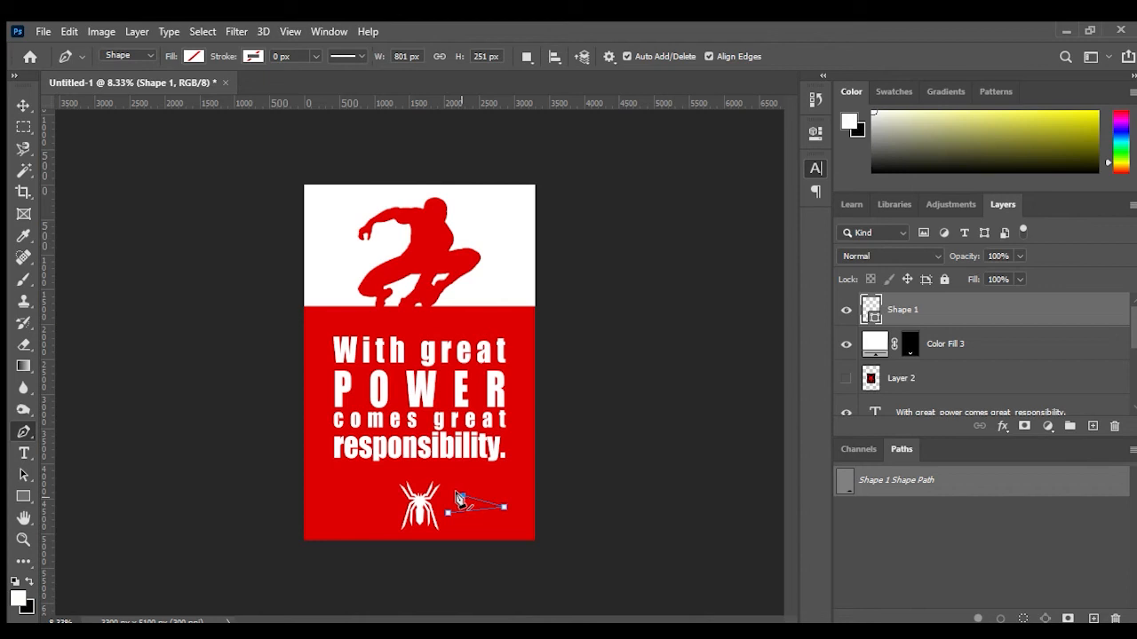
left_click(447, 514)
key("alt+BackSpace")
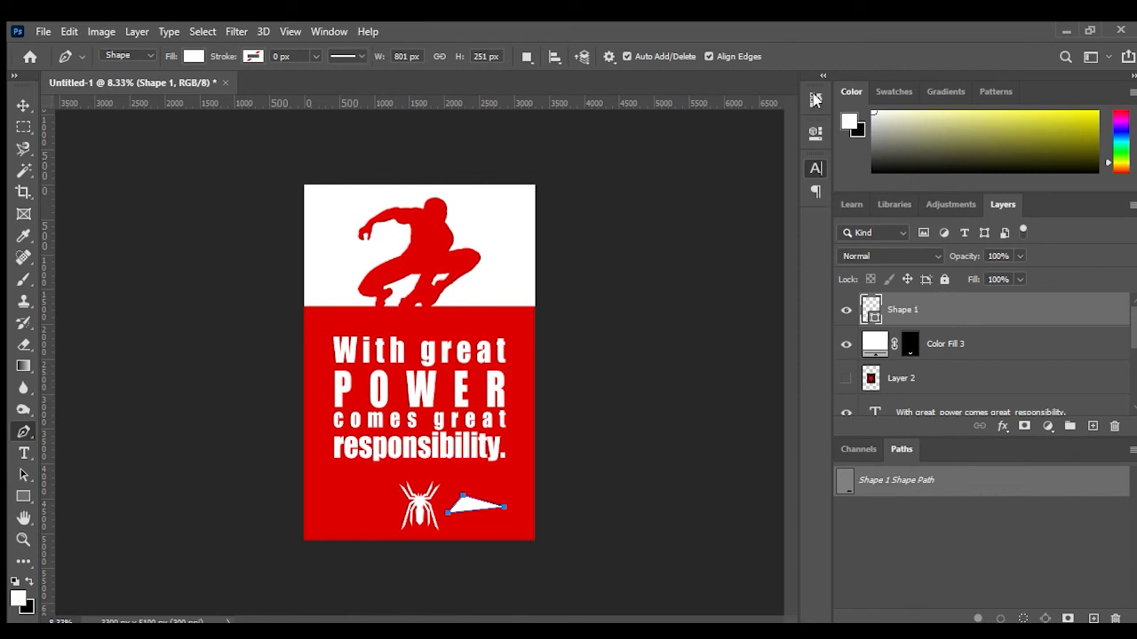
Step: Duplicate the triangle, flip the copy horizontally and move it to the left of the spider
key("ctrl+o")
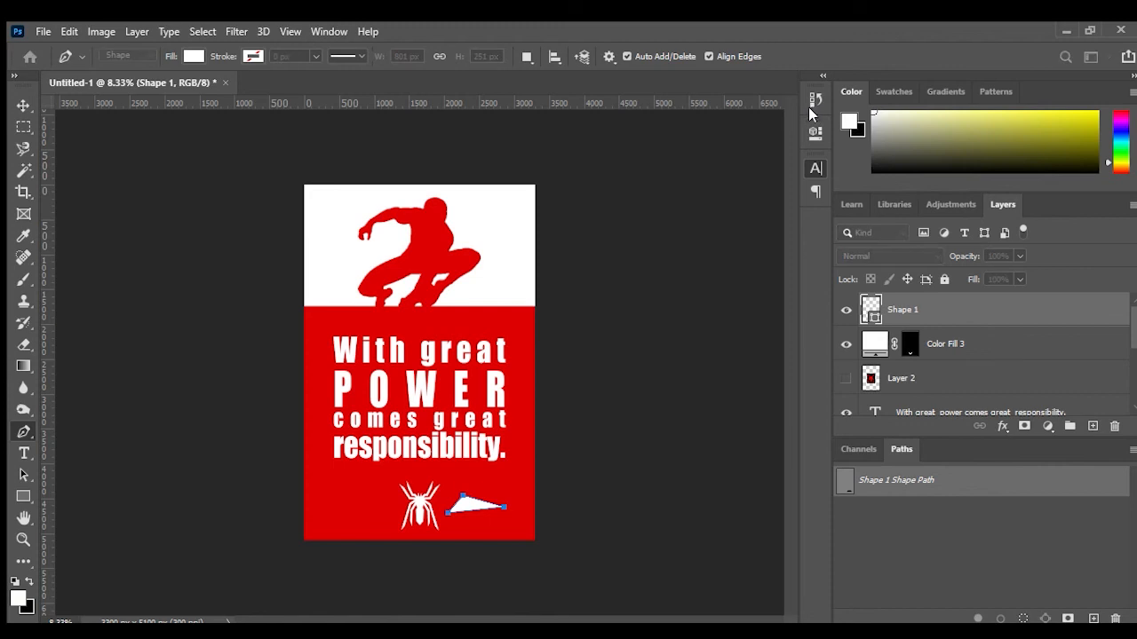
left_click(712, 176)
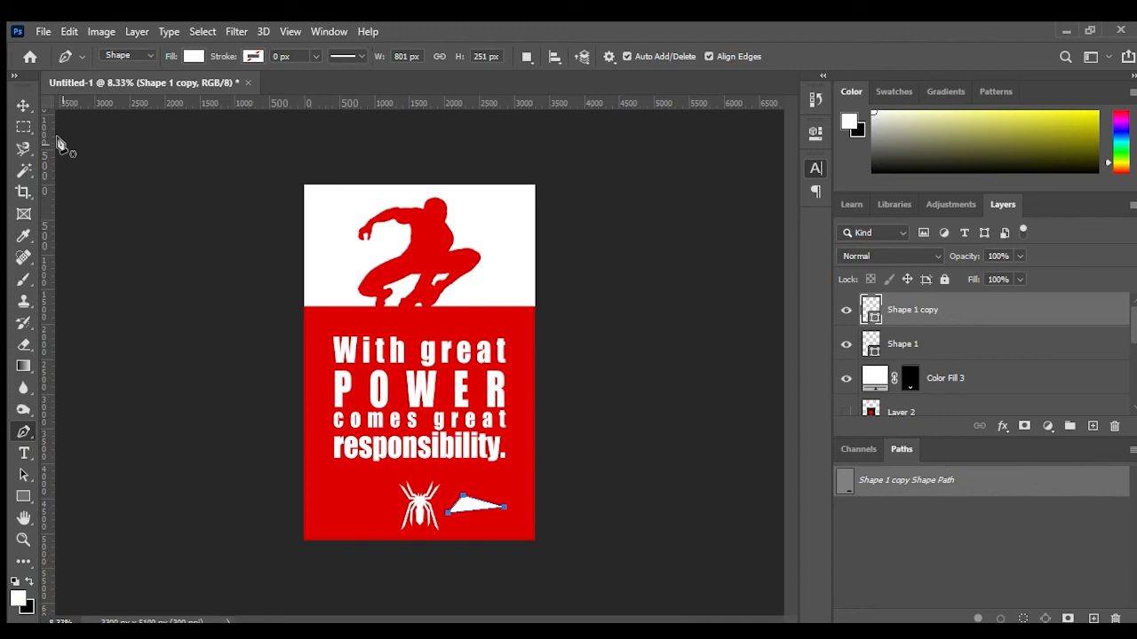
left_click(23, 105)
left_click_drag(453, 509, 357, 499)
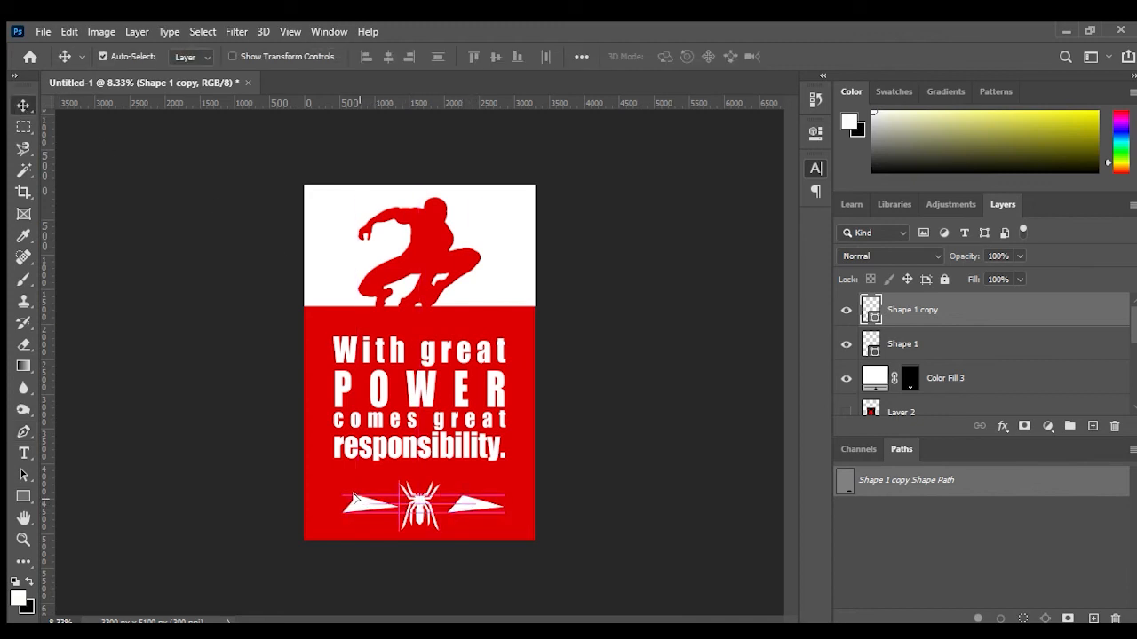
left_click_drag(354, 499, 353, 499)
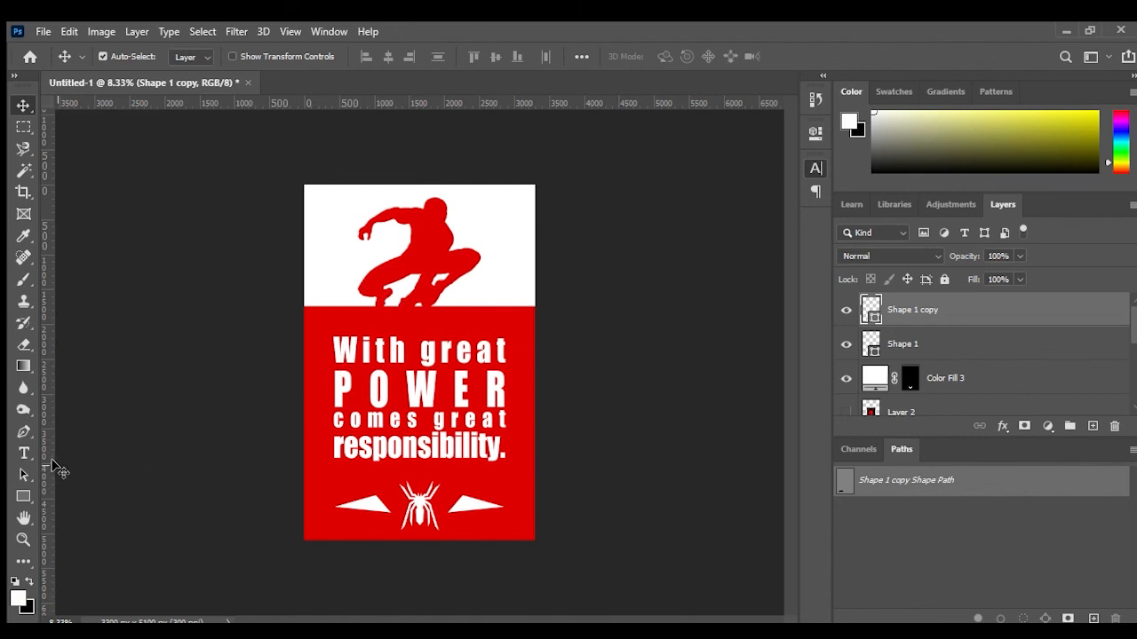
Step: Zoom in on the silhouette and toggle the original reference photo layer on and off to compare
left_click(23, 432)
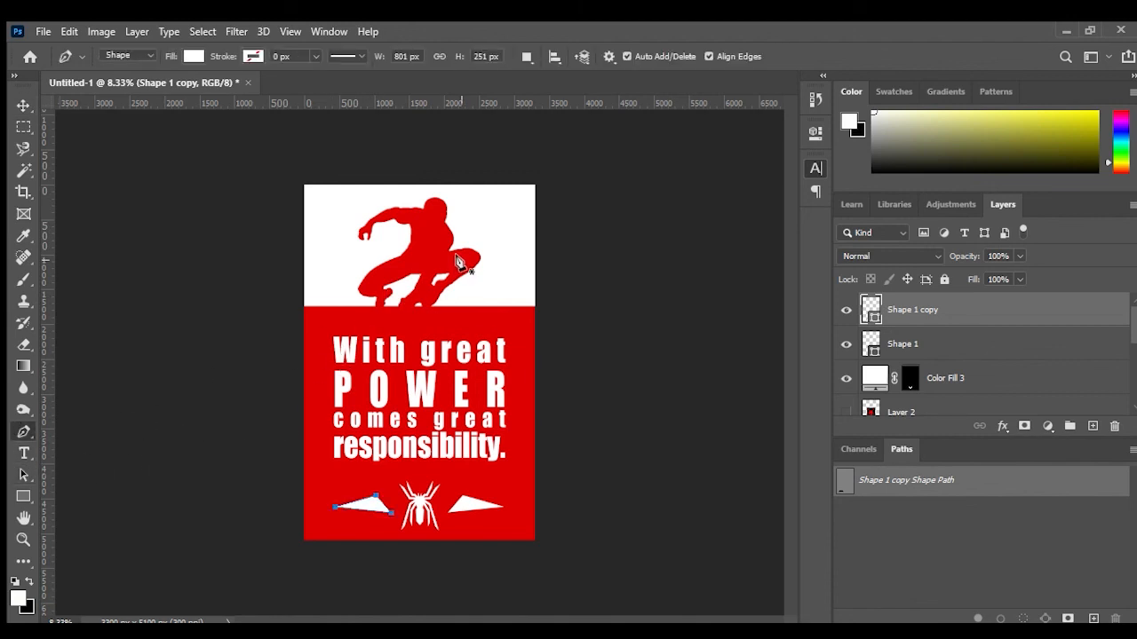
key("ctrl+plus")
key("ctrl+plus")
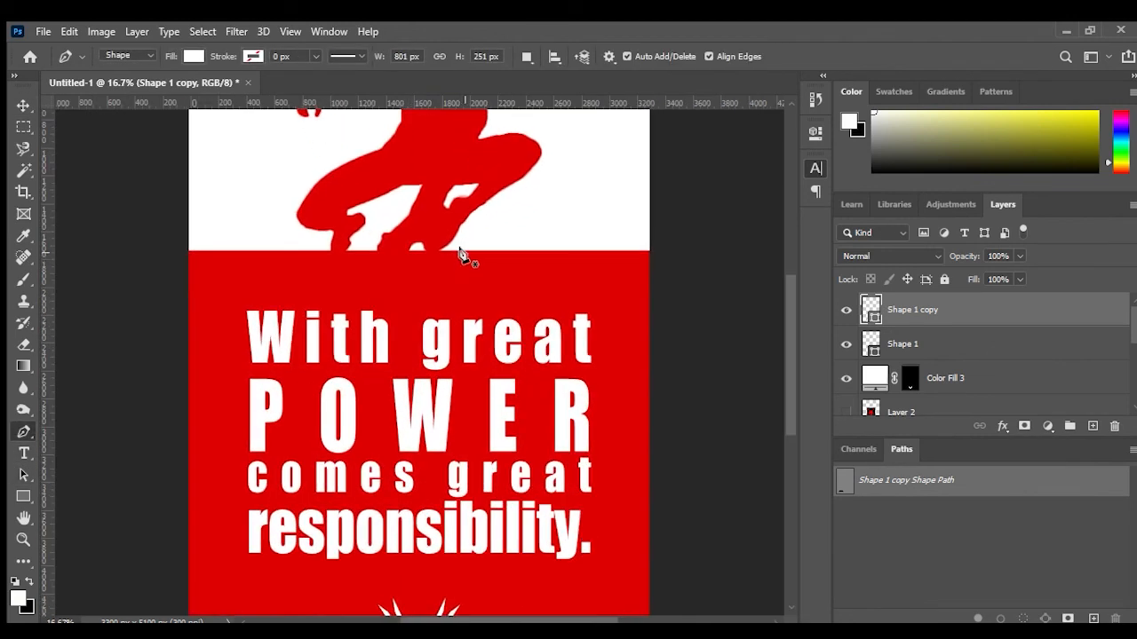
scroll(458, 256, "up", 3)
scroll(459, 257, "up", 2)
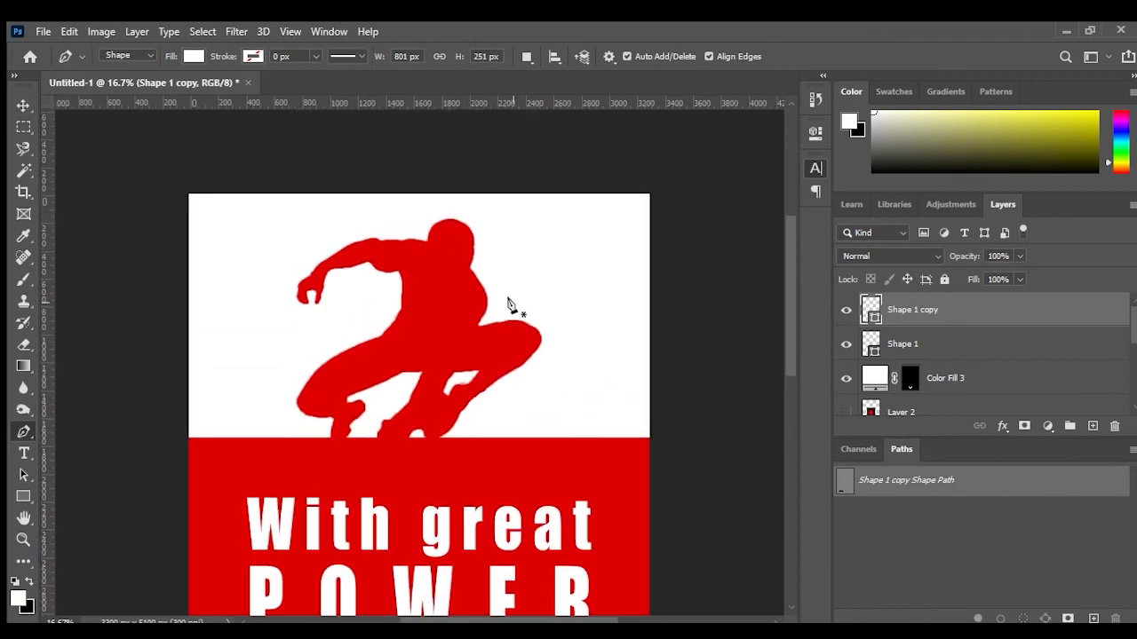
scroll(928, 373, "down", 5)
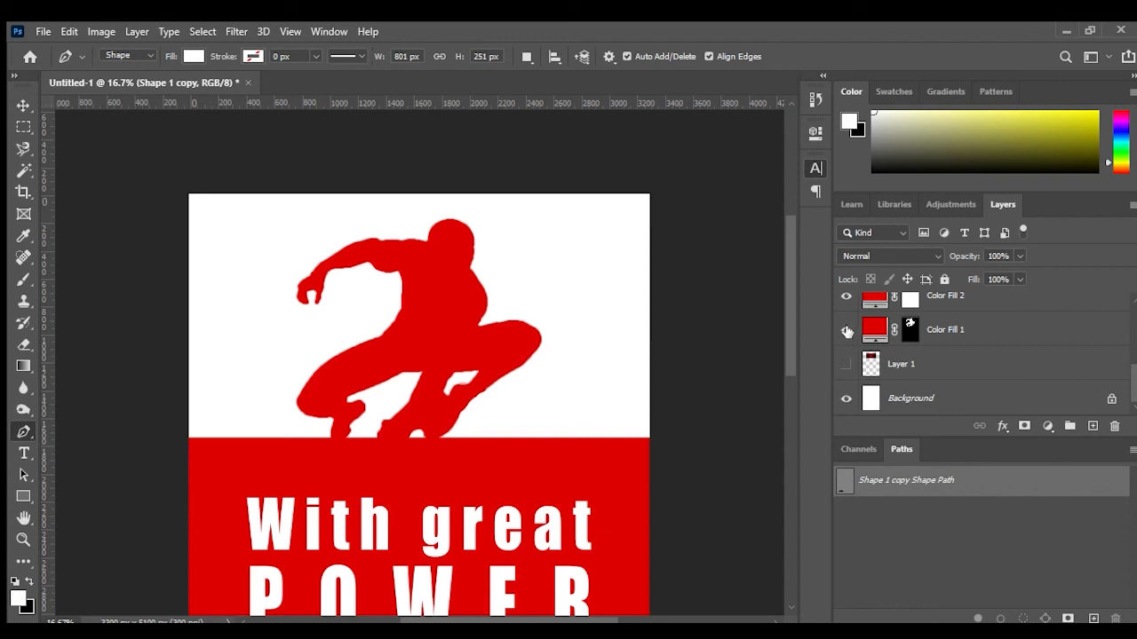
left_click(846, 365)
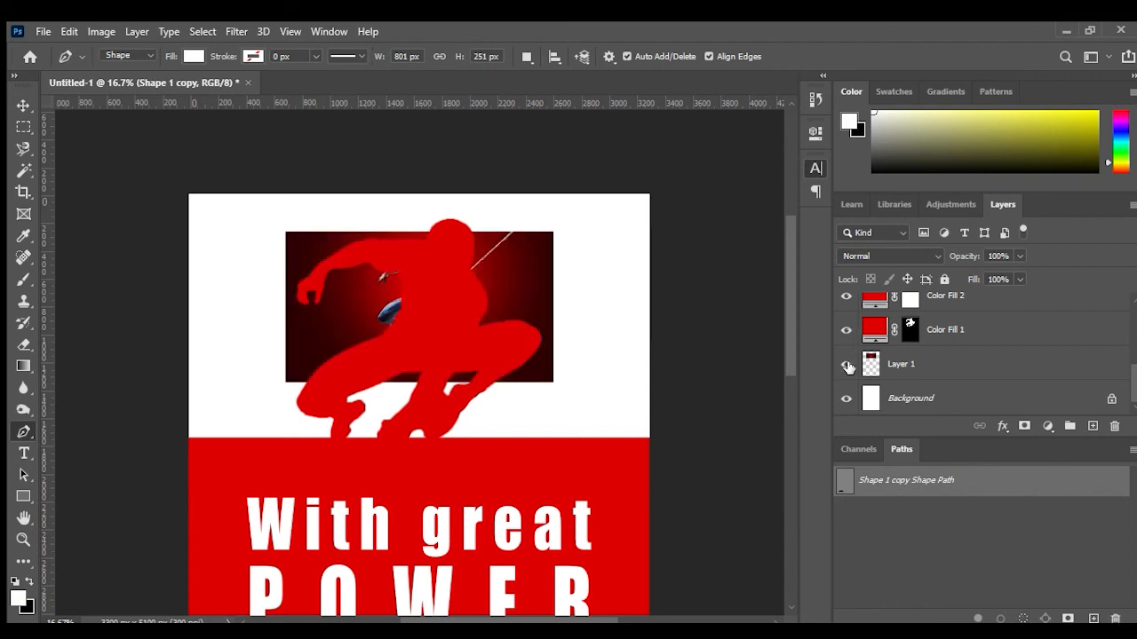
left_click(846, 365)
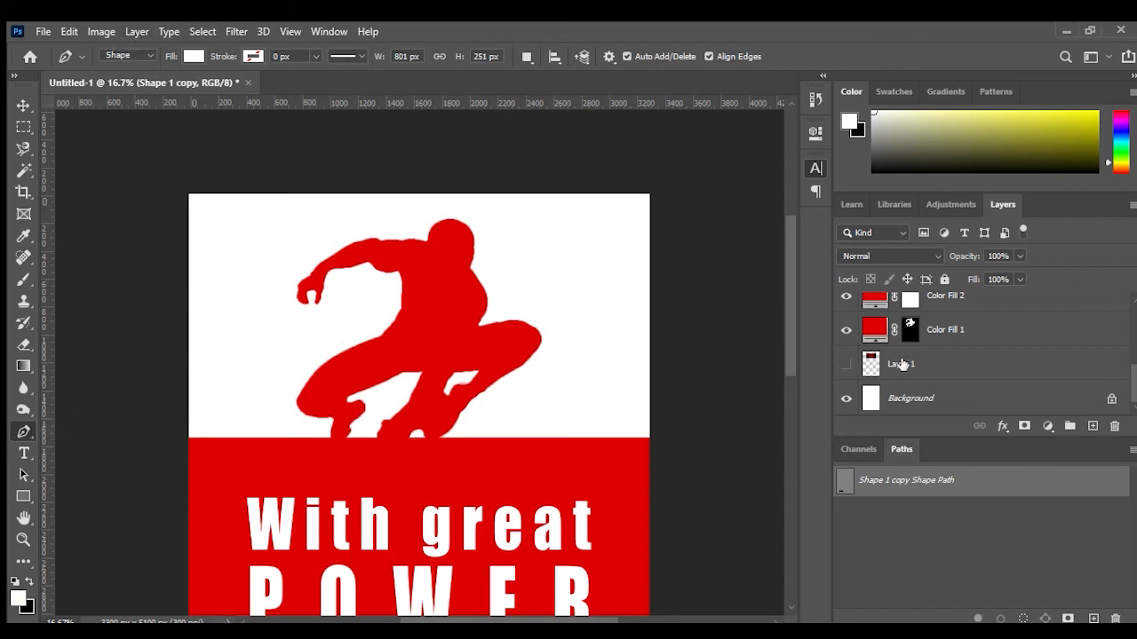
Step: Draw a white left eye shape about 114 × 165 px on the silhouette's mask with the Pen tool
scroll(873, 354, "up", 5)
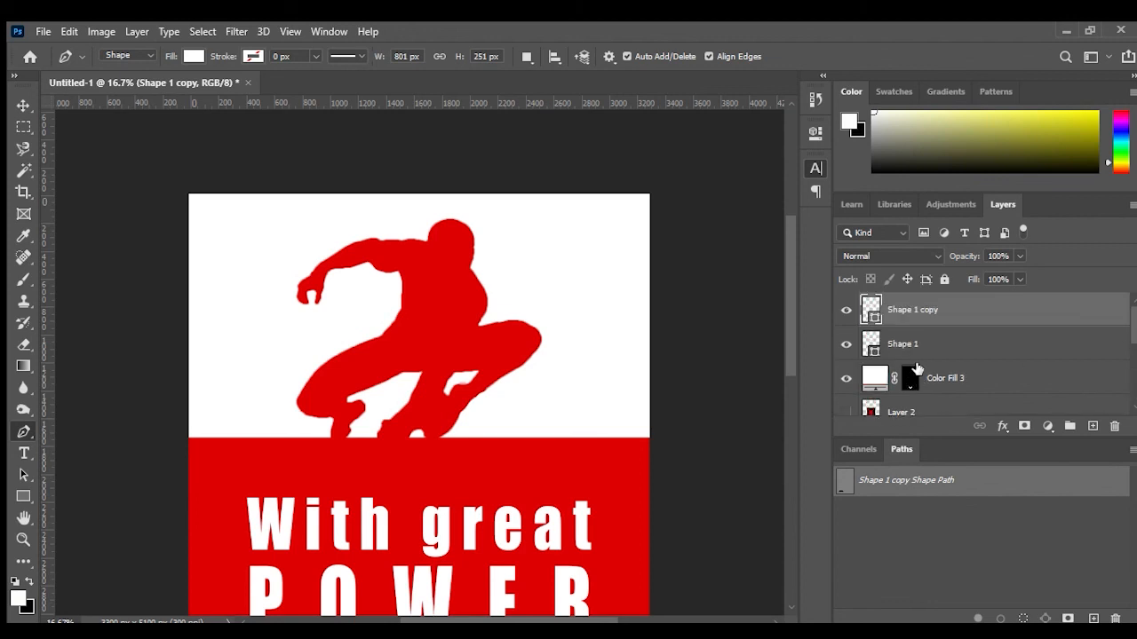
left_click(437, 241)
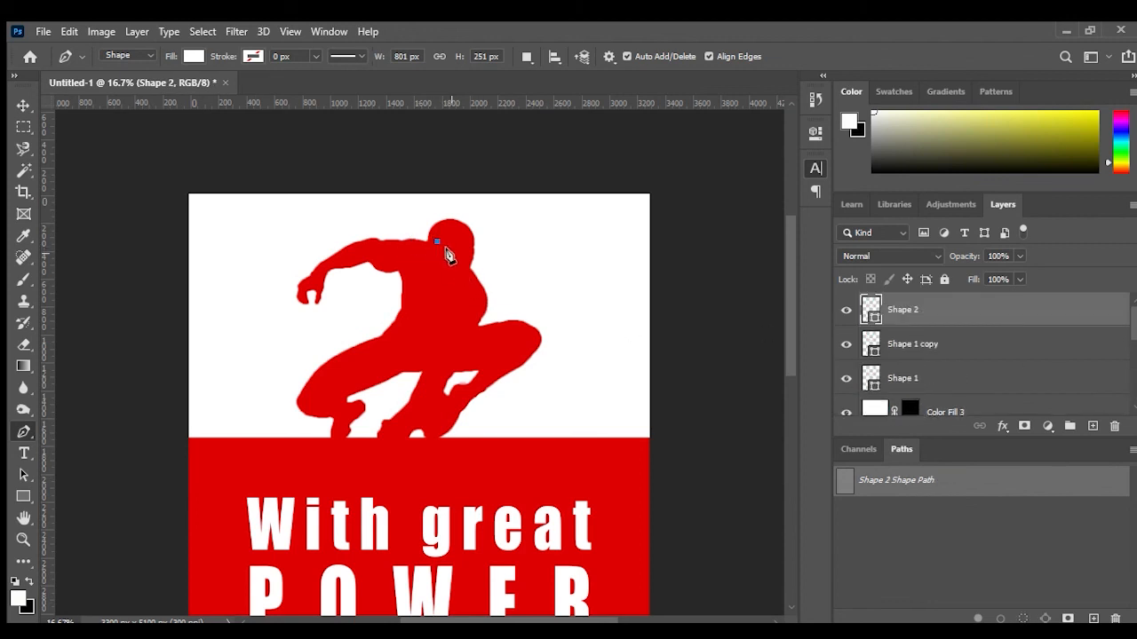
left_click(450, 257)
left_click_drag(436, 243, 430, 206)
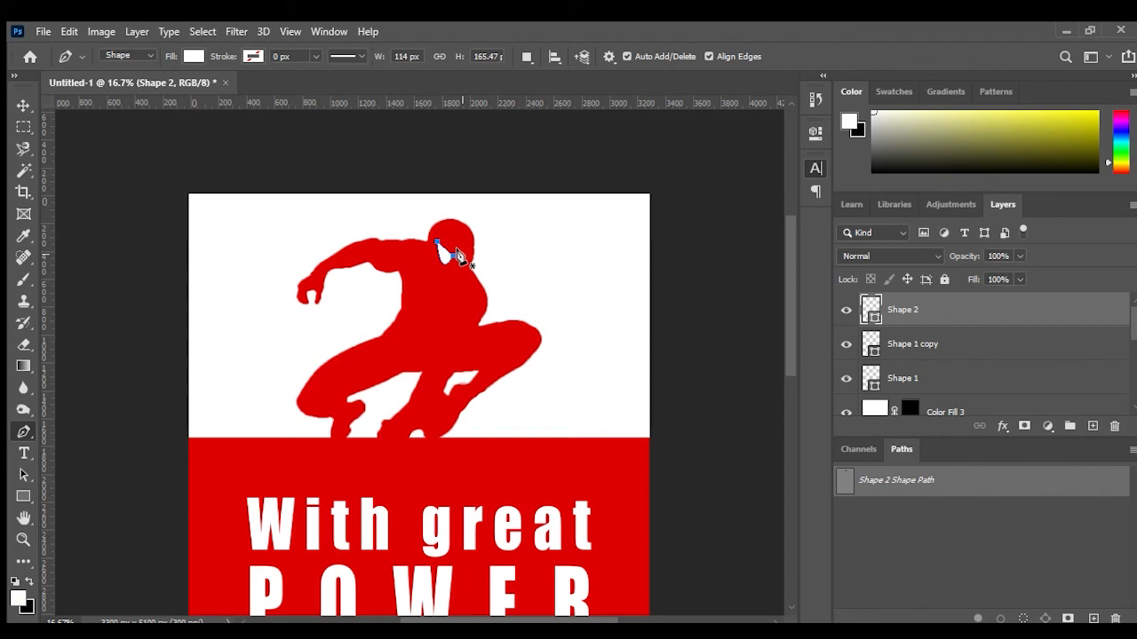
left_click(460, 253)
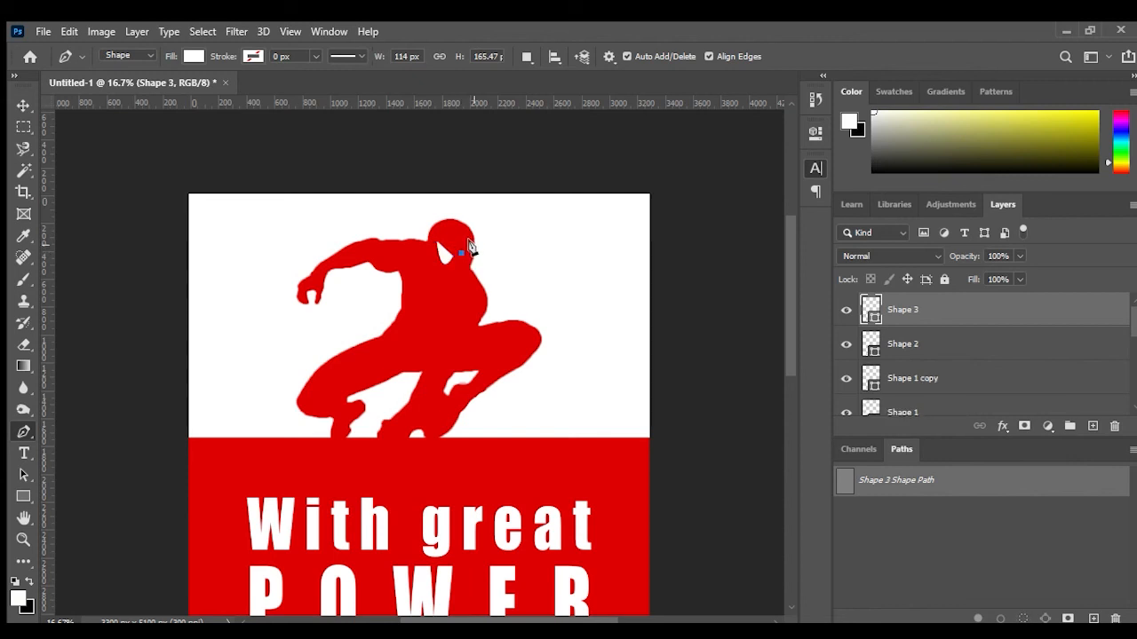
left_click(471, 245)
left_click_drag(450, 228, 444, 223)
key("Return")
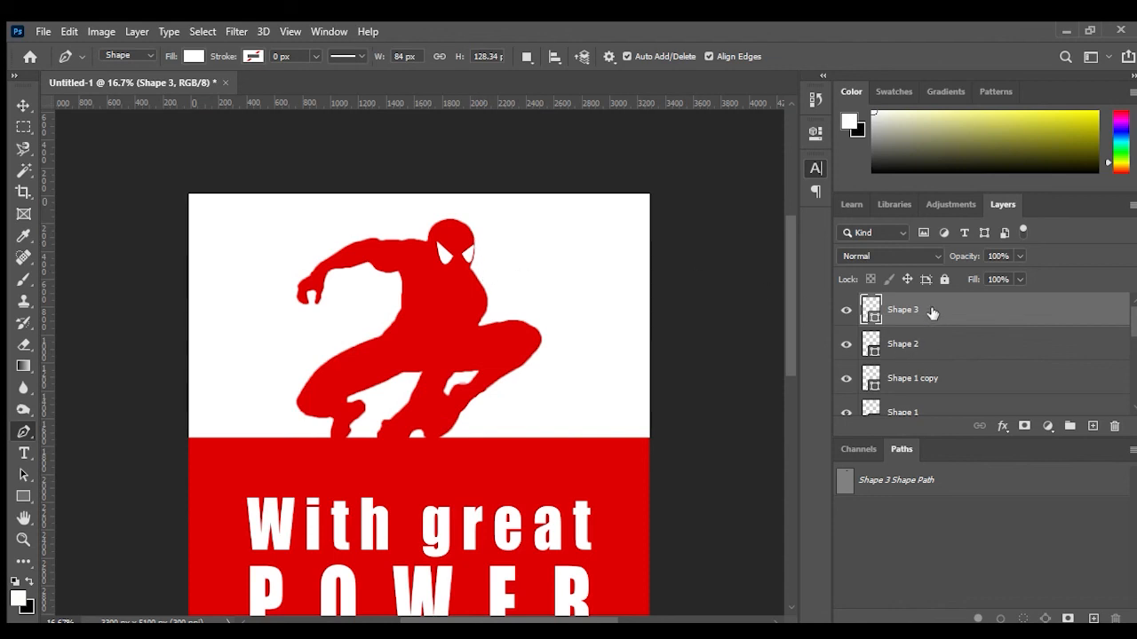
key("Delete")
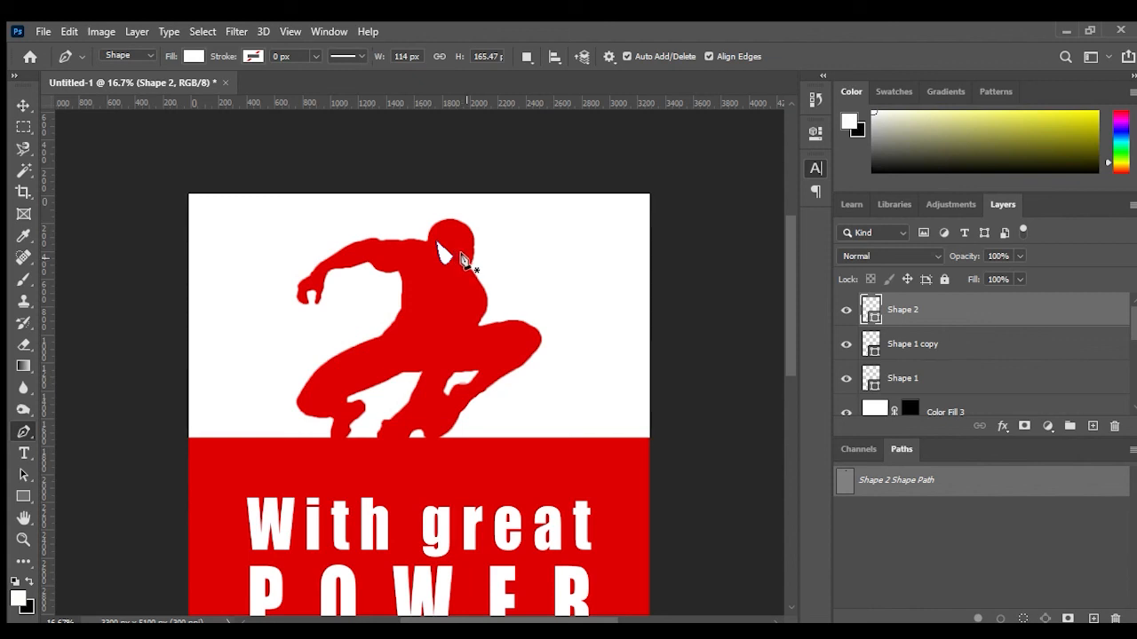
Step: Draw a matching white right eye shape about 64 × 130 px on the mask with the Pen tool
key("ctrl+plus")
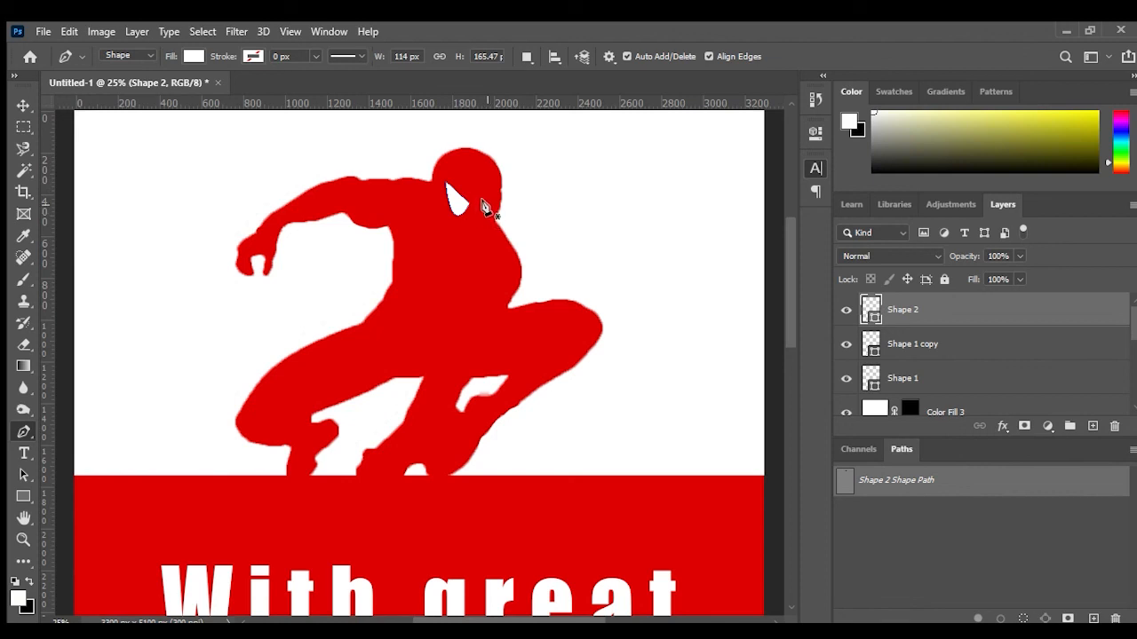
left_click(486, 205)
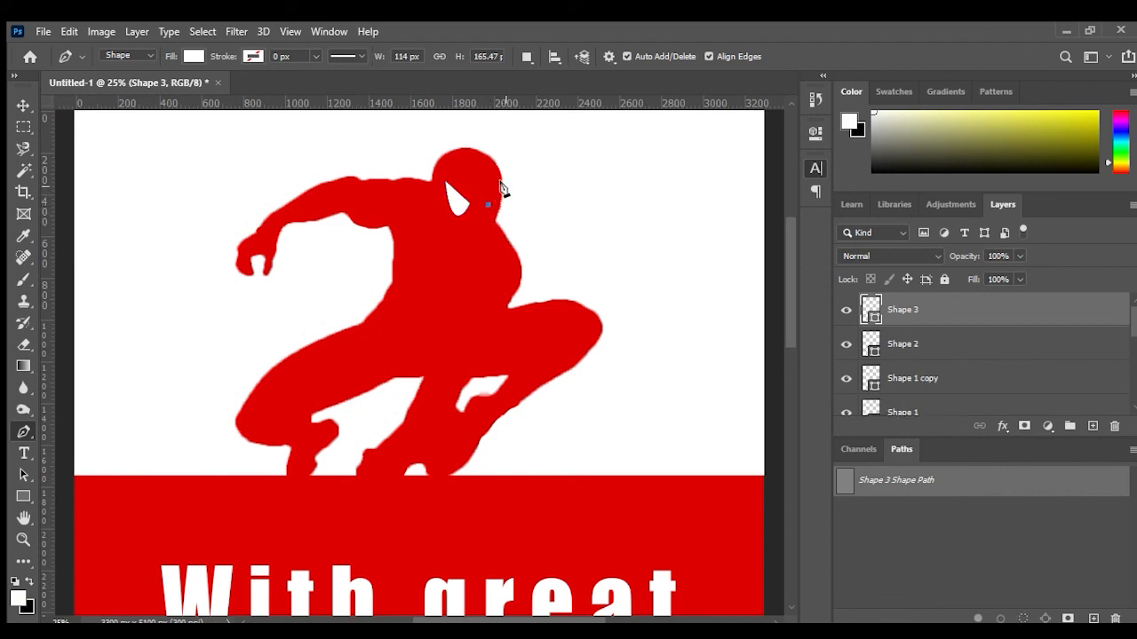
left_click(502, 186)
left_click_drag(487, 205, 471, 176)
key("Return")
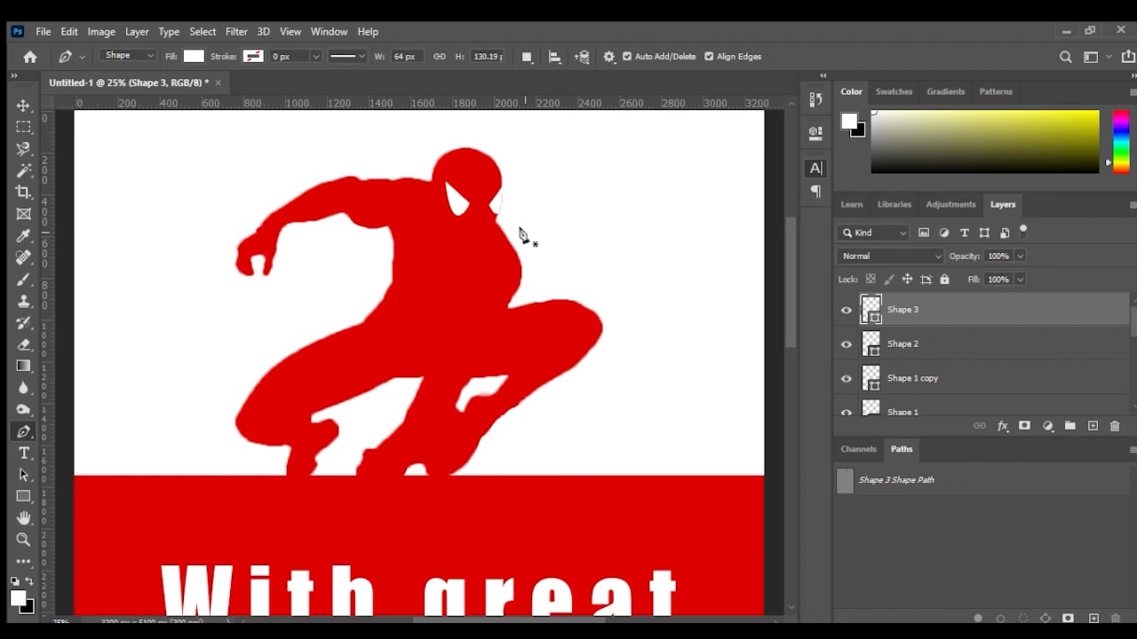
key("ctrl+minus")
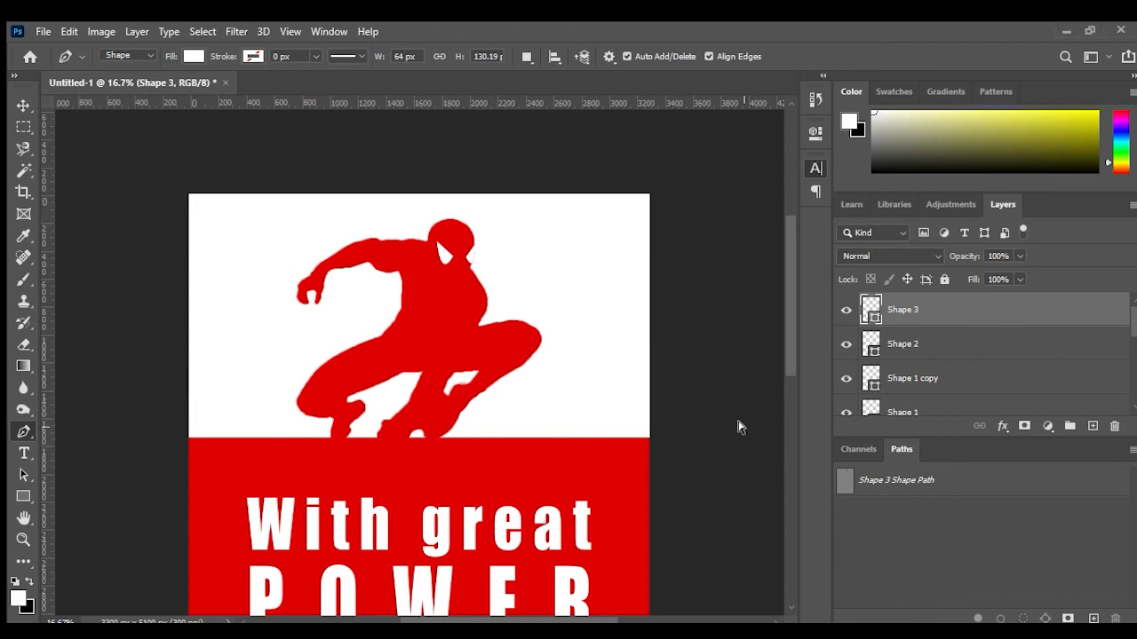
Step: Paste a city skyline image and scale it to cover the poster's upper white area above the red band
key("ctrl+v")
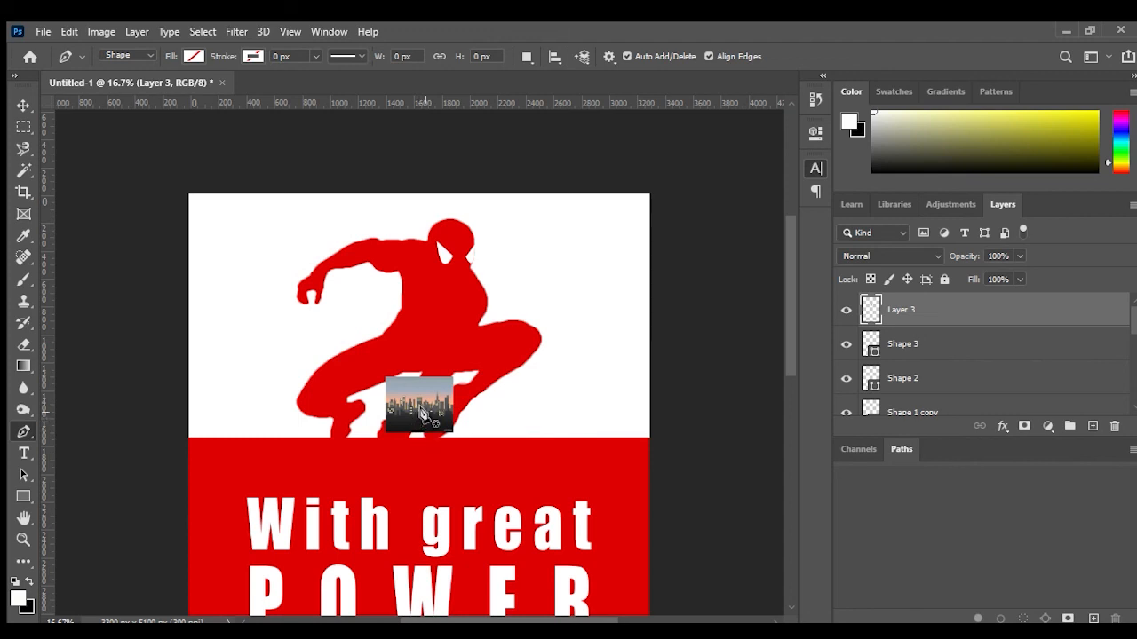
left_click_drag(426, 410, 334, 296)
left_click(23, 105)
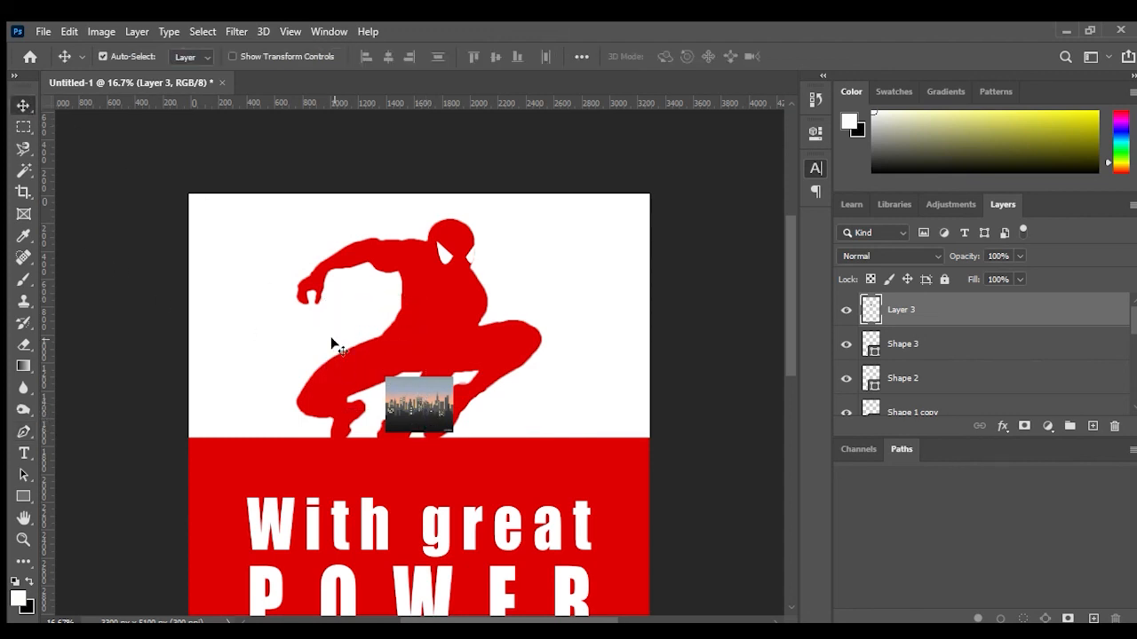
left_click_drag(402, 398, 214, 222)
key("ctrl+t")
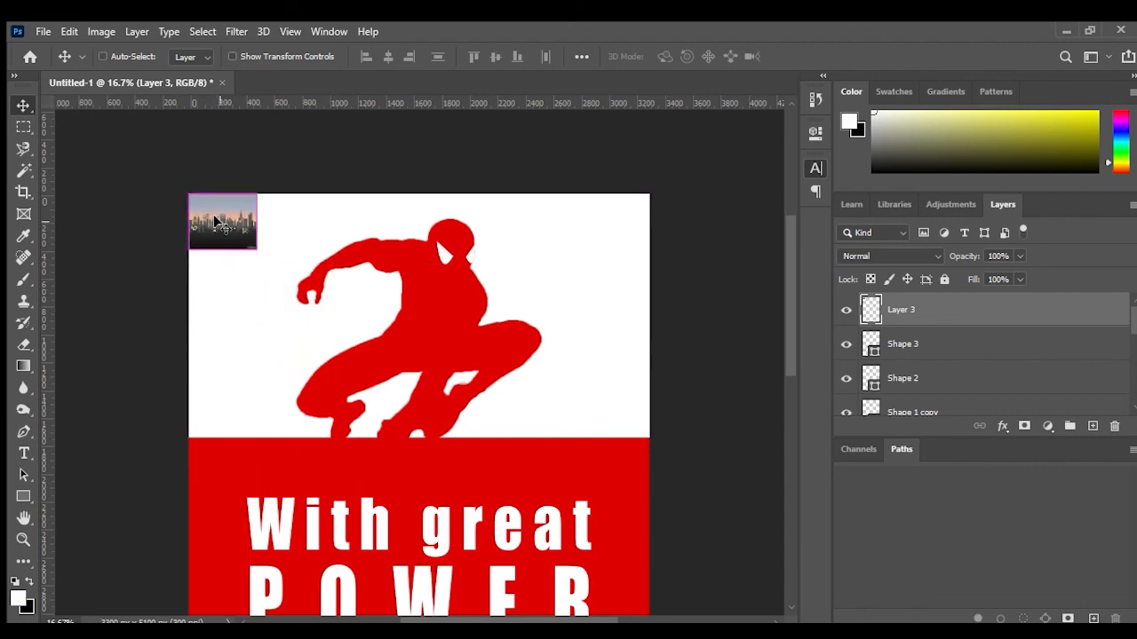
left_click_drag(258, 255, 662, 486)
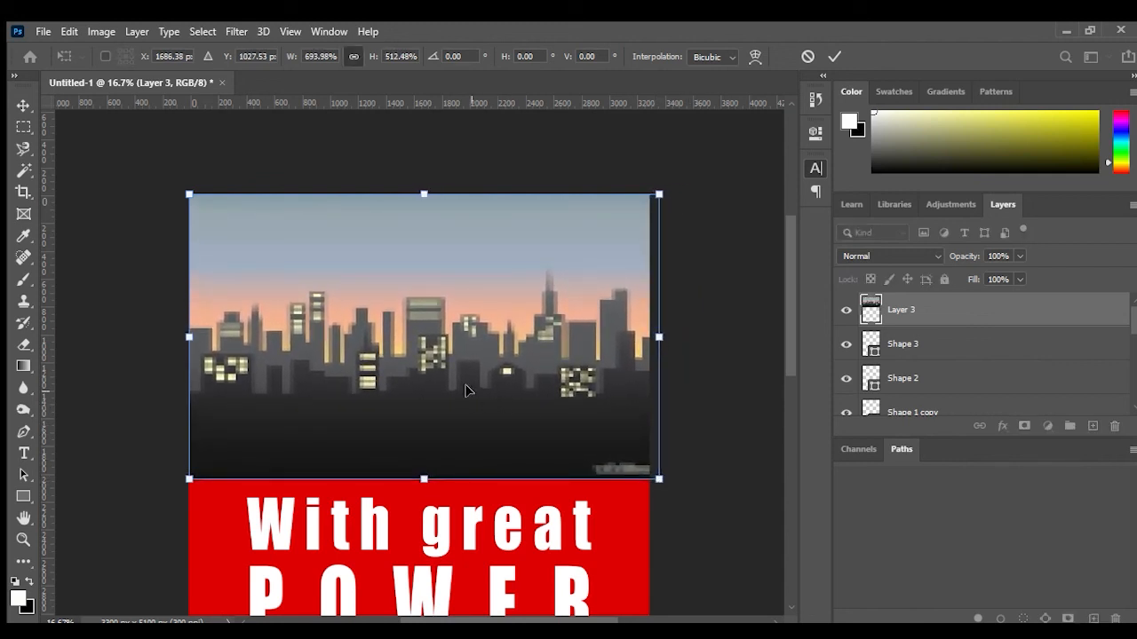
left_click(836, 48)
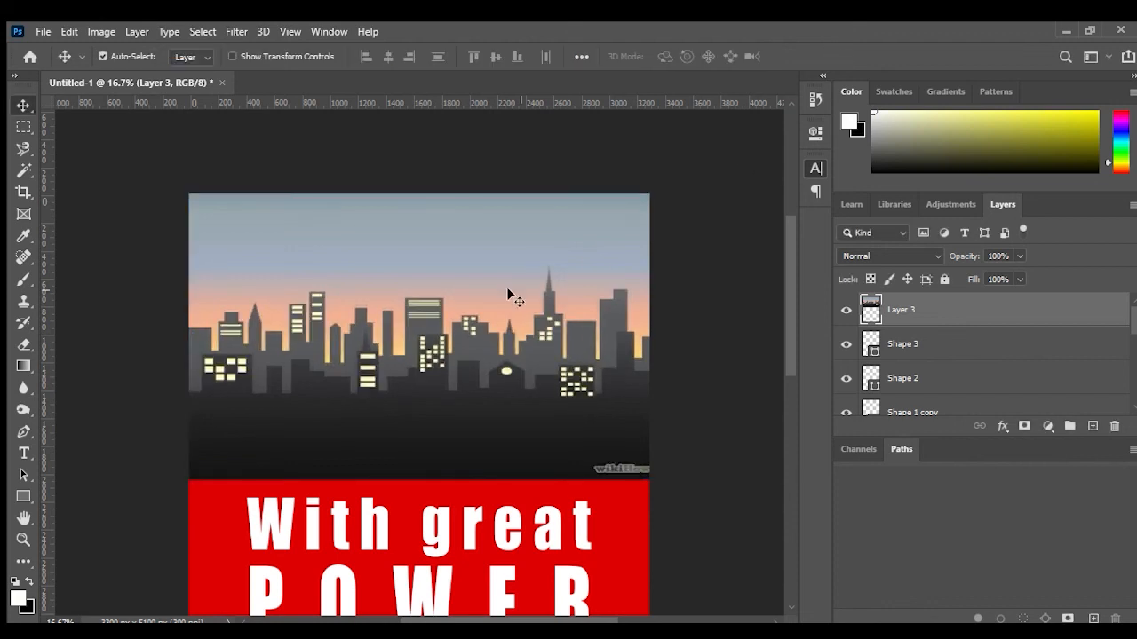
Step: Move the skyline layer down the layer stack so it sits beneath the red silhouette fill layer
mouse_move(942, 310)
left_mouse_down()
mouse_move(953, 374)
mouse_move(942, 304)
left_mouse_up()
left_click(846, 310)
left_click(847, 310)
left_click_drag(945, 308, 945, 397)
left_click_drag(957, 307, 960, 393)
scroll(960, 393, "down", 1)
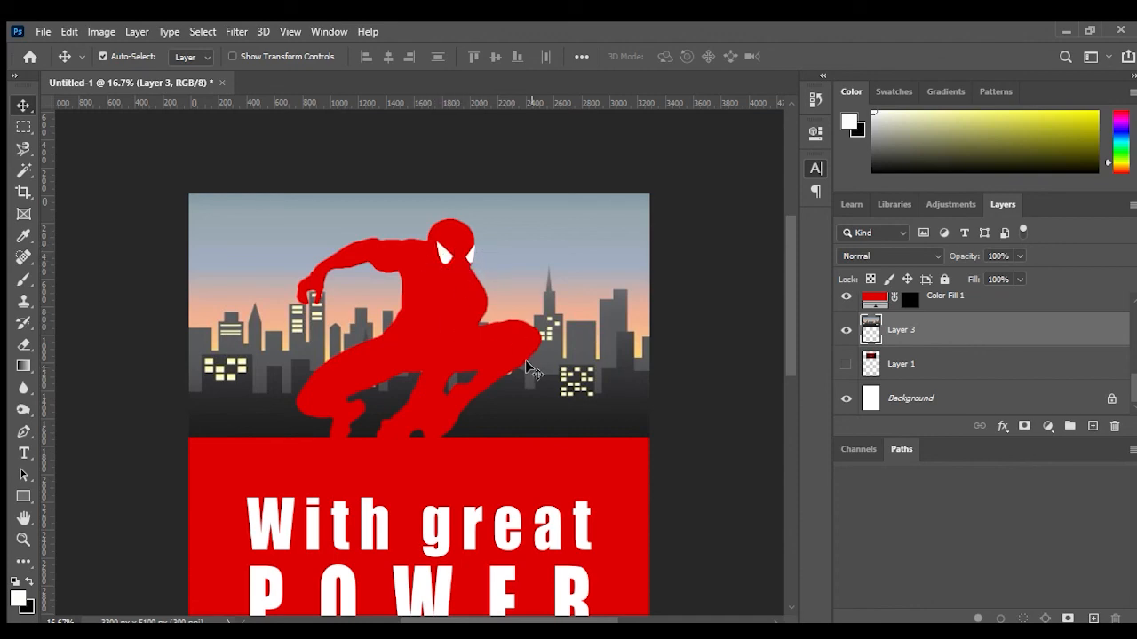
key("ctrl+minus")
key("ctrl+minus")
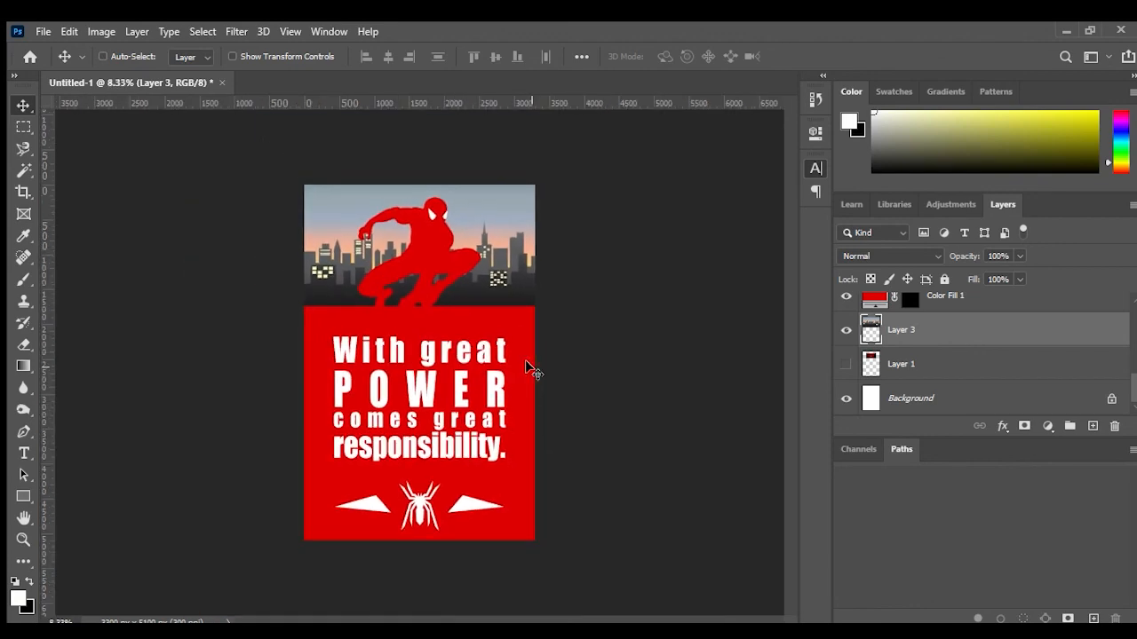